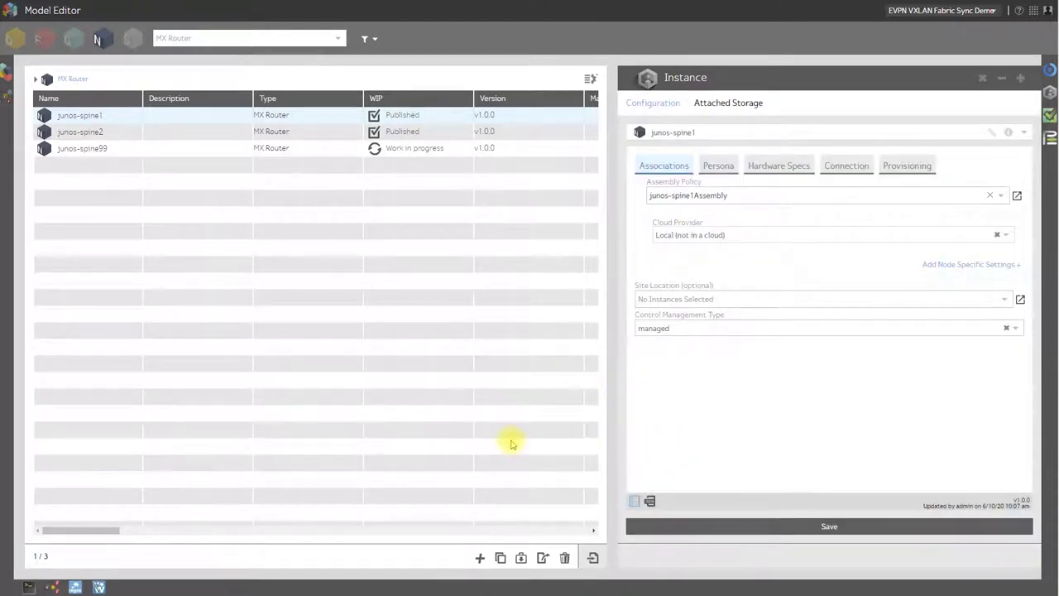
Step: Create a new EVPN Domain instance, try Spine-Level Routing as its routing location, and return it to Leaf-Level Routing
left_click(14, 40)
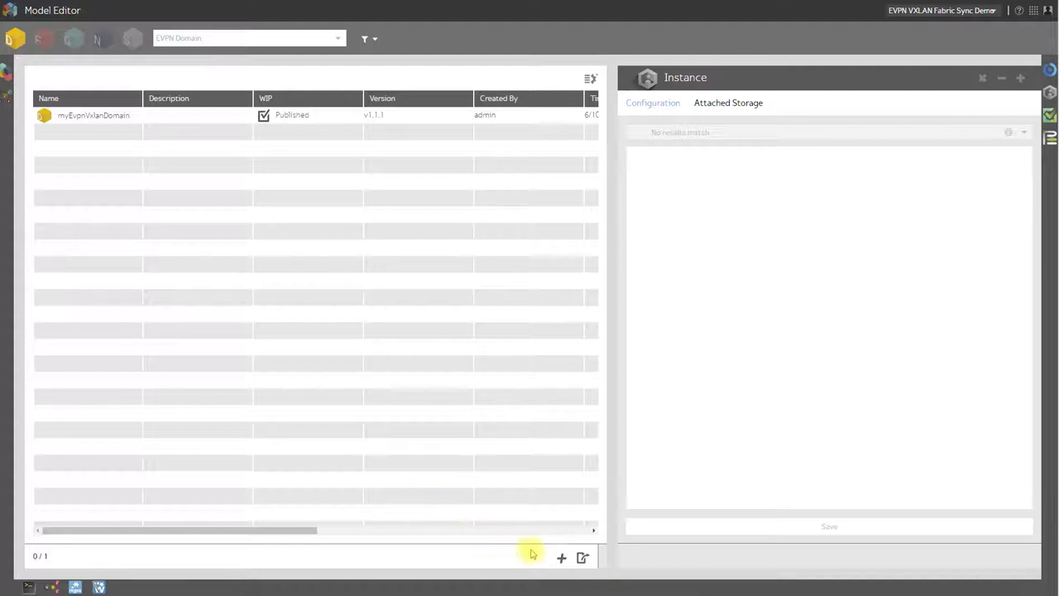
left_click(562, 561)
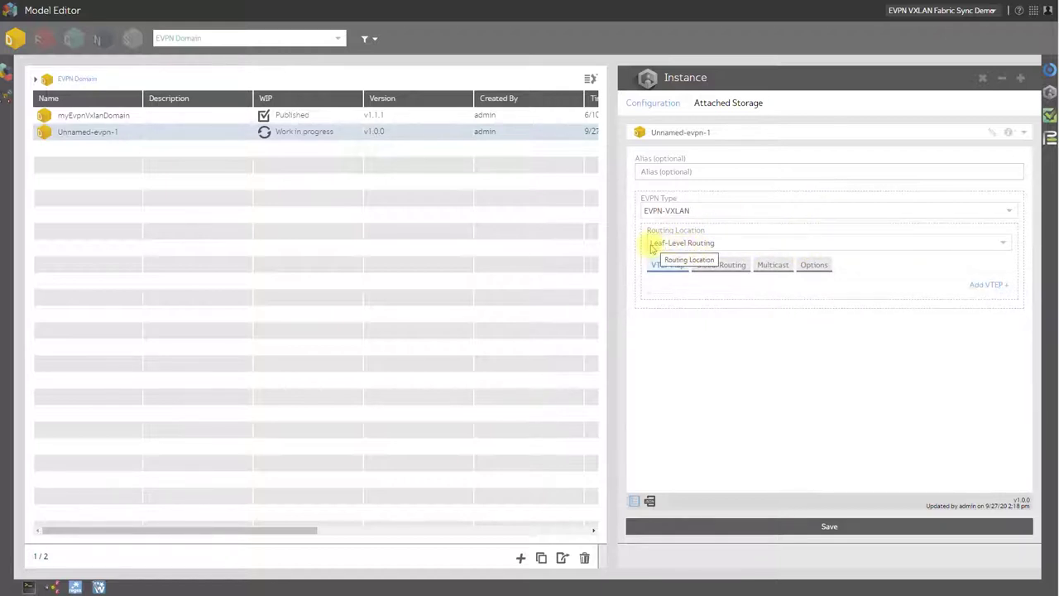
left_click(712, 245)
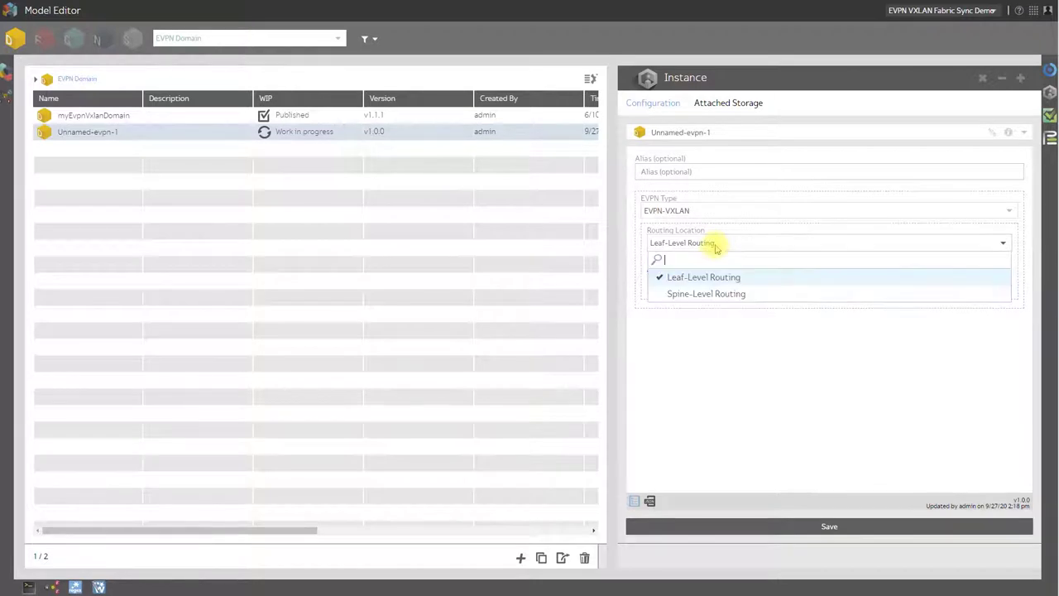
left_click(710, 296)
left_click(708, 246)
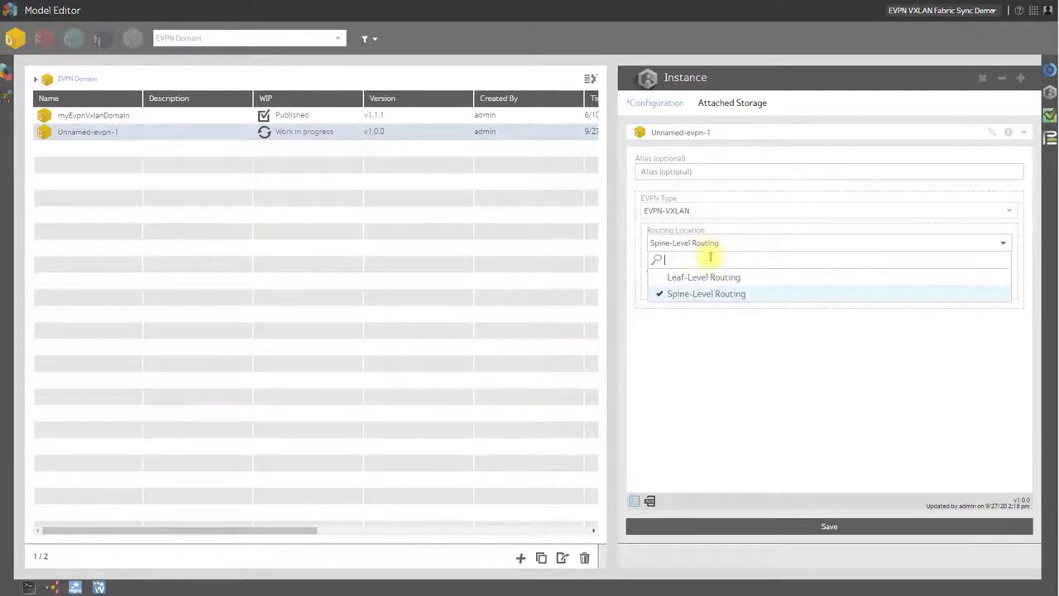
left_click(708, 277)
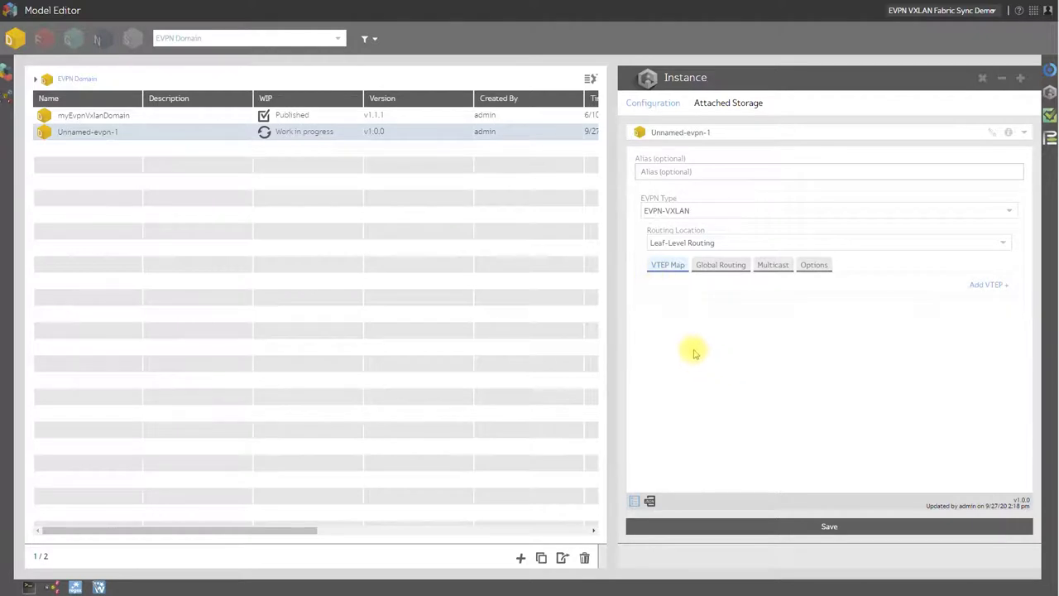
Step: Review the new domain's Global Routing, Multicast and Options settings under Leaf-Level Routing
left_click(723, 269)
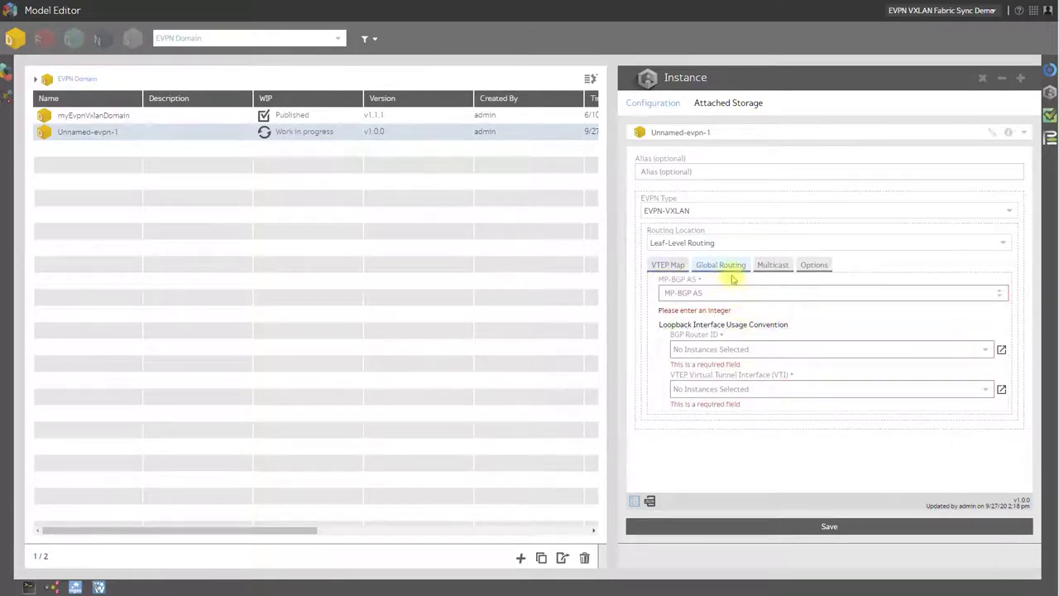
left_click(773, 267)
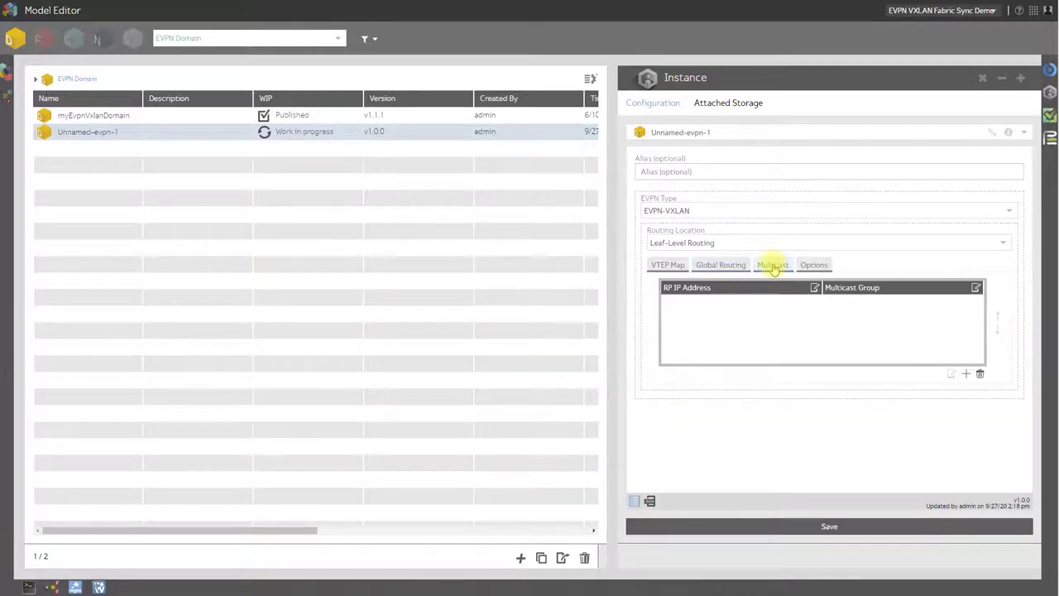
left_click(818, 267)
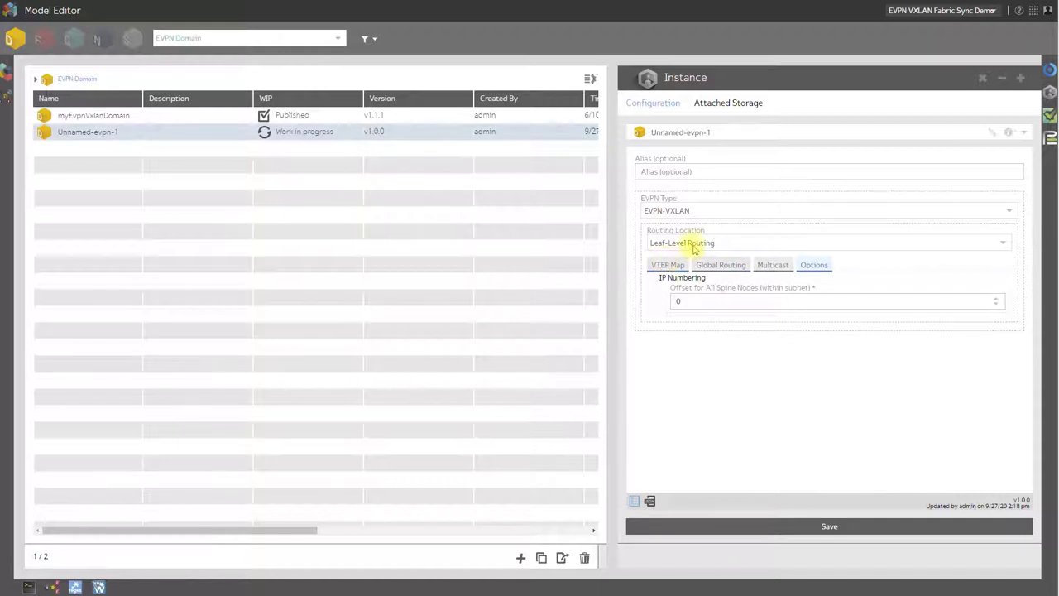
left_click(722, 266)
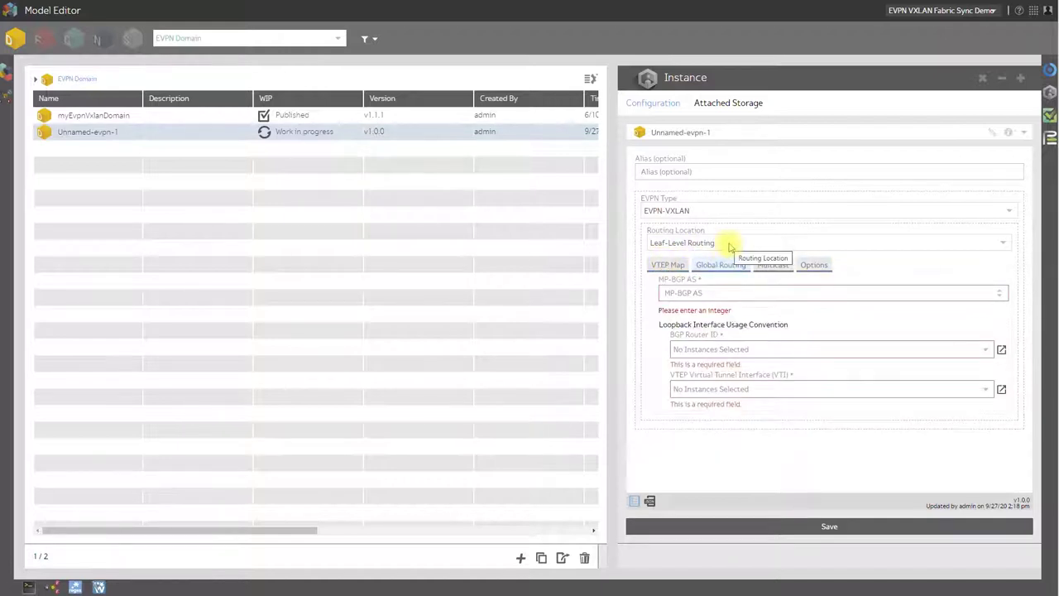
Step: Set the new domain's routing location to Spine-Level Routing and review its Global Routing fields
left_click(730, 246)
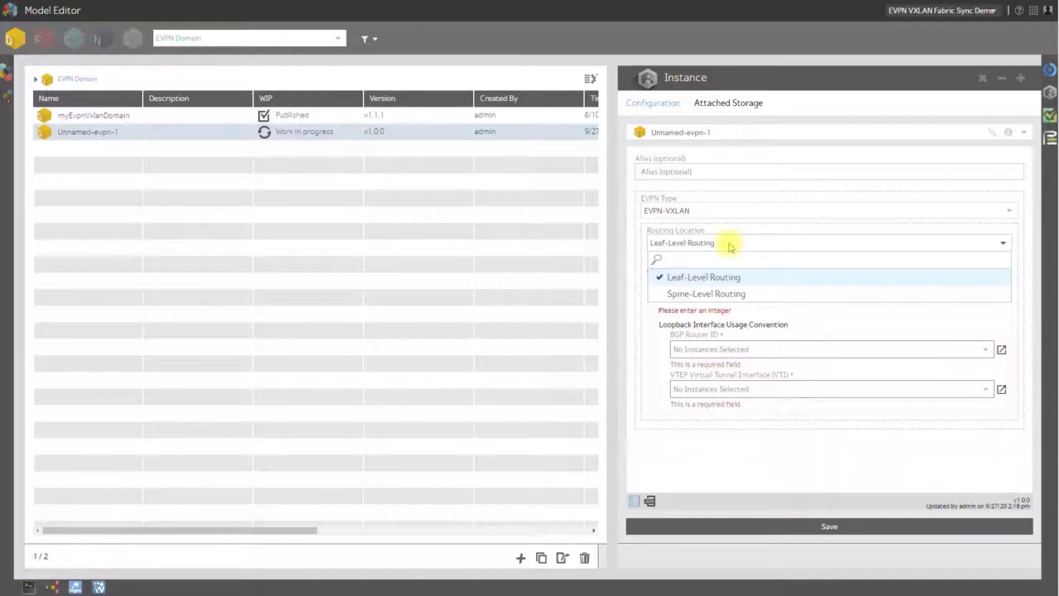
left_click(735, 294)
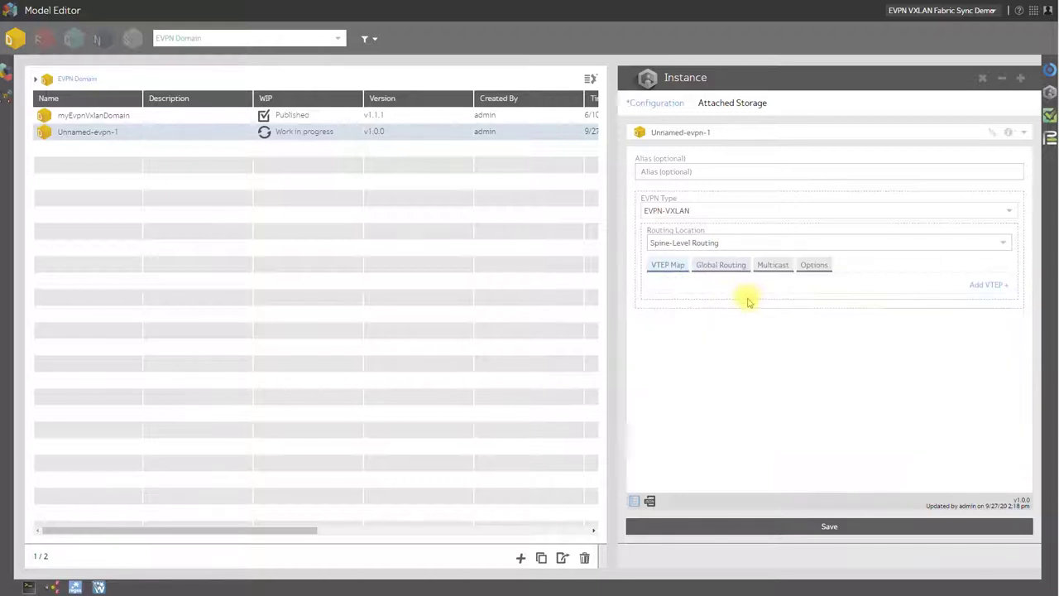
left_click(723, 265)
scroll(847, 344, "down", 3)
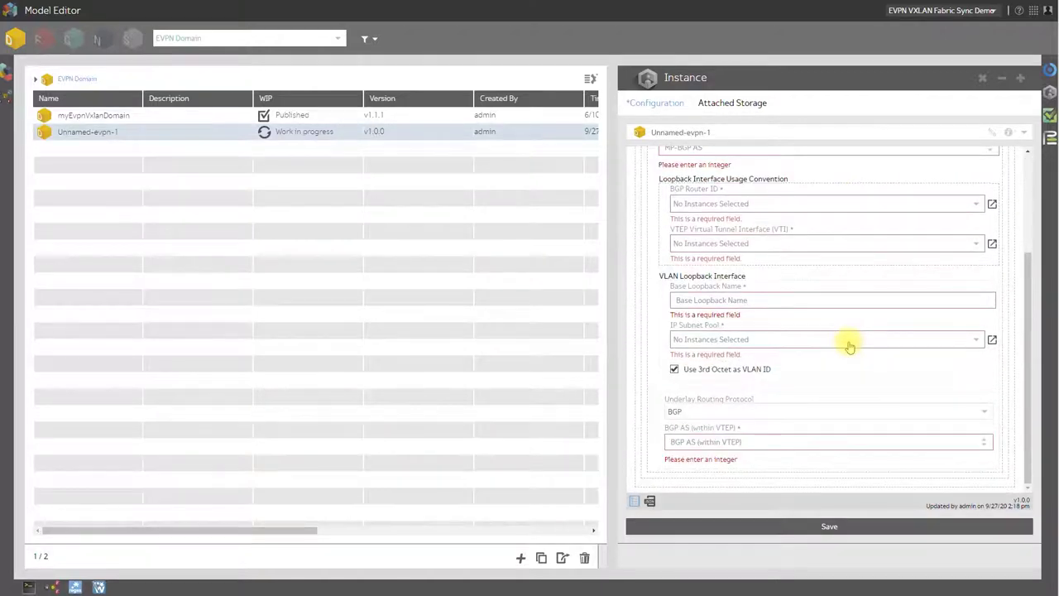
scroll(848, 346, "up", 3)
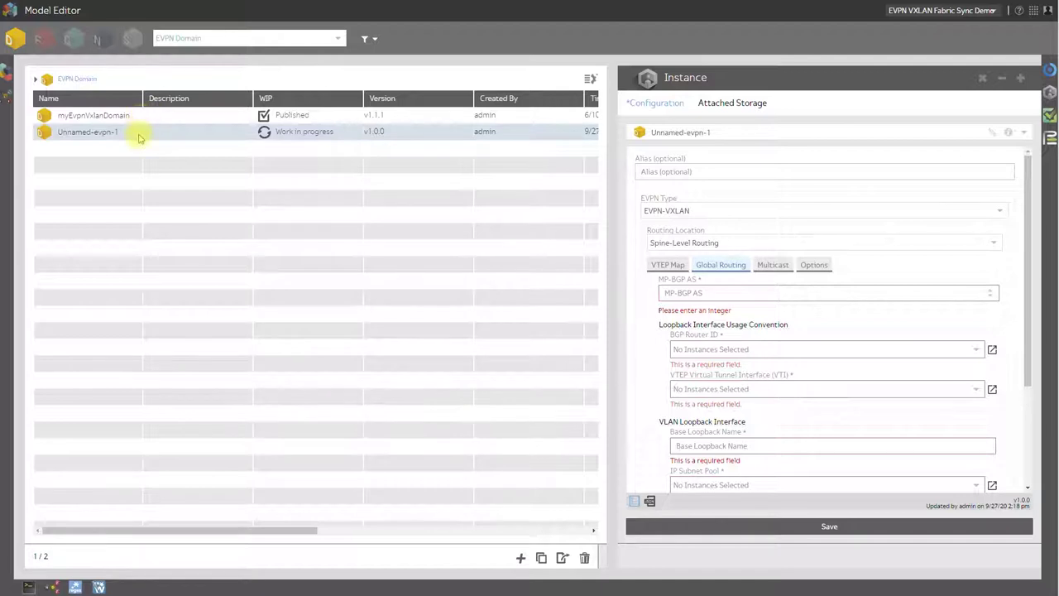
Step: Delete the unnamed work-in-progress EVPN domain instance
left_click(585, 558)
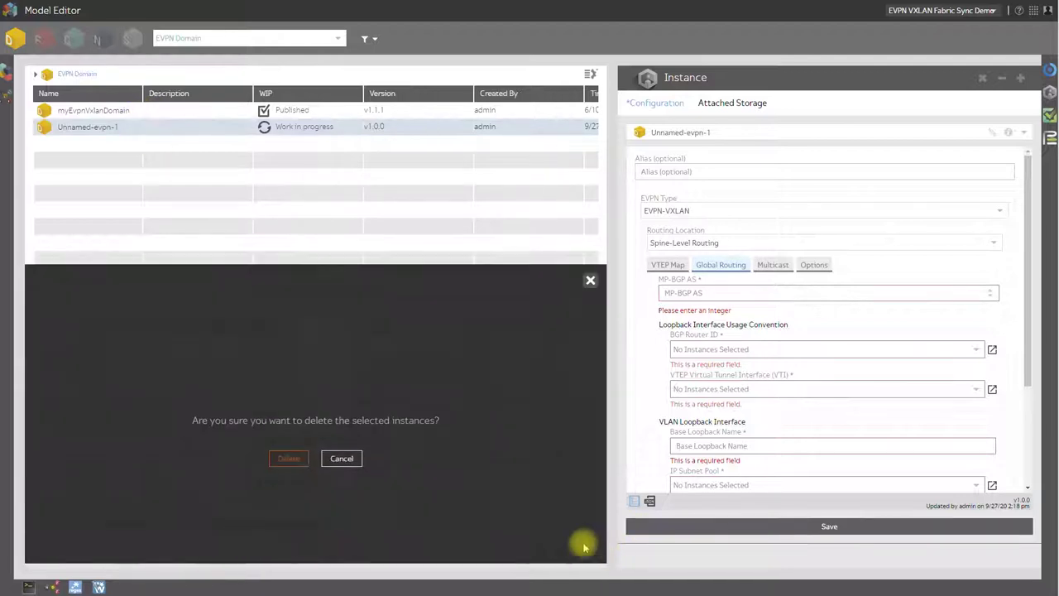
left_click(289, 367)
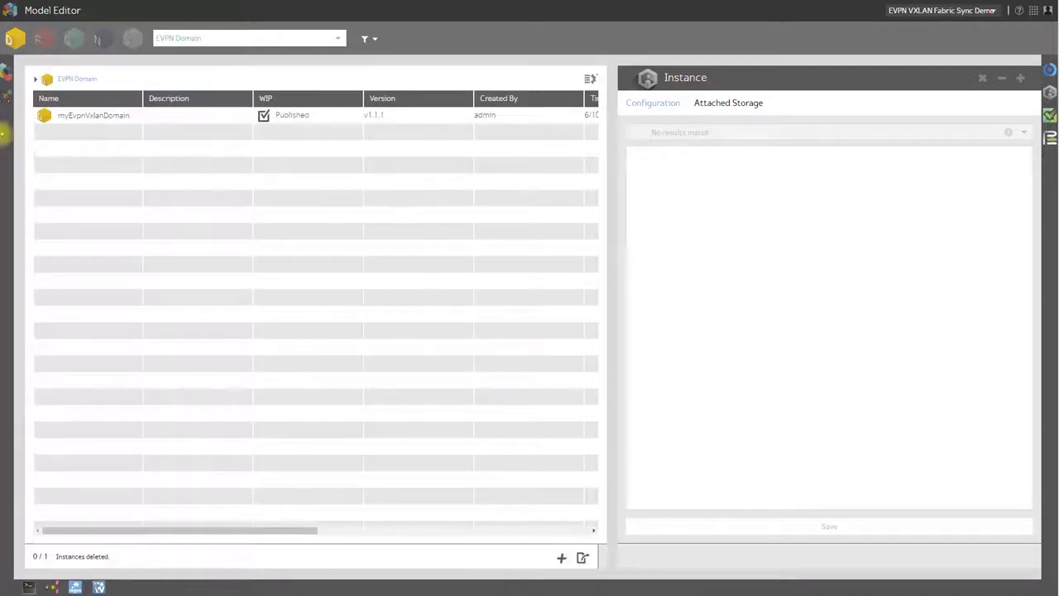
Step: Open the myEvpnVxlanDomain instance and examine the VTEP domains and leaf nodes in its VTEP map
left_click(47, 117)
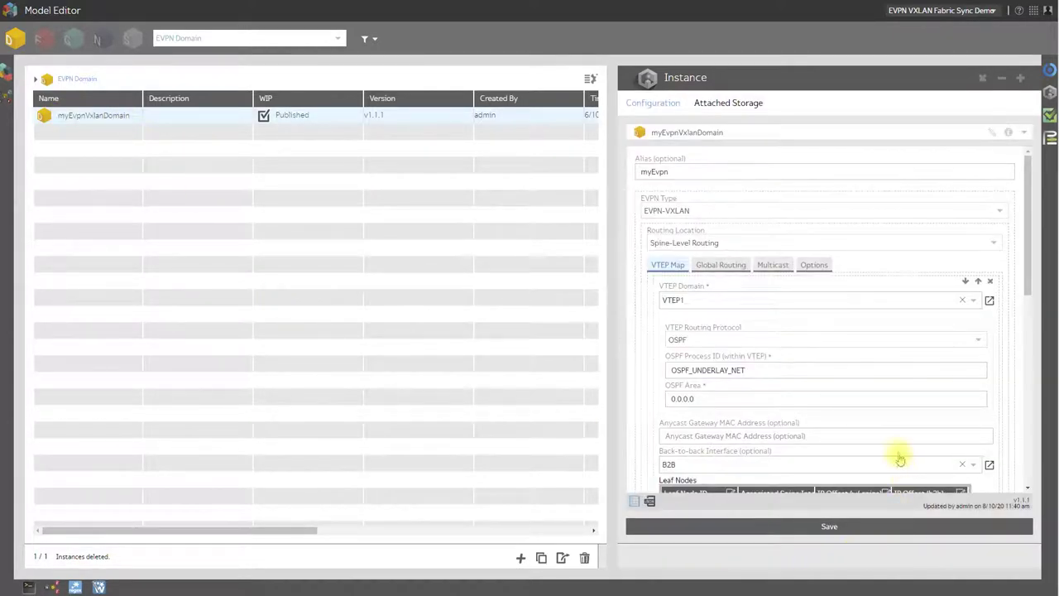
scroll(906, 464, "down", 1)
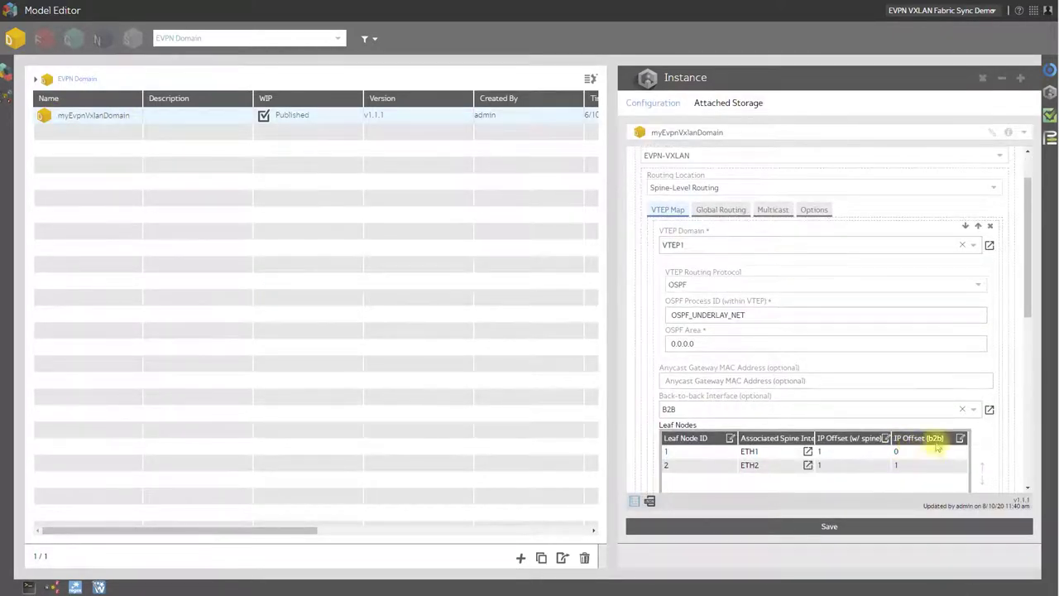
scroll(923, 382, "down", 1)
scroll(923, 383, "down", 5)
scroll(924, 385, "down", 3)
scroll(925, 385, "down", 2)
scroll(925, 384, "up", 5)
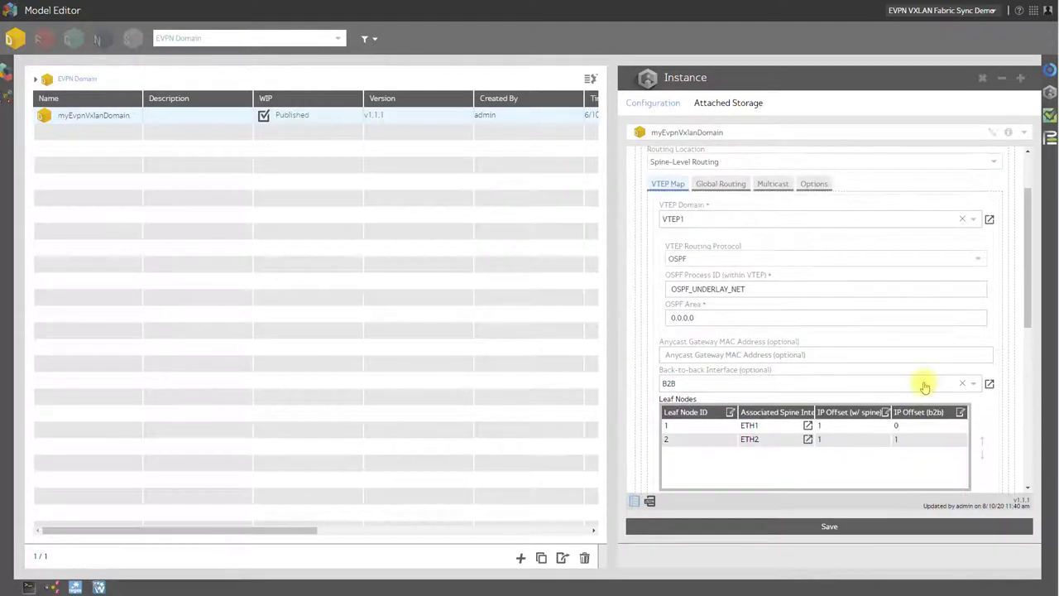
scroll(924, 384, "up", 5)
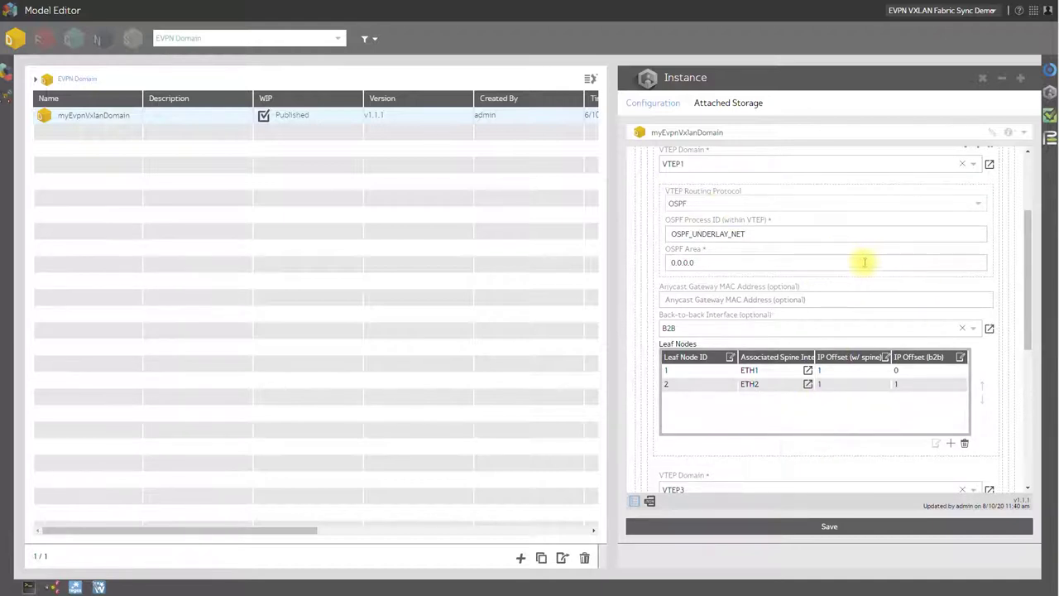
Step: Check which VTEP routing protocols are available for VTEP1, keeping OSPF selected
left_click(747, 206)
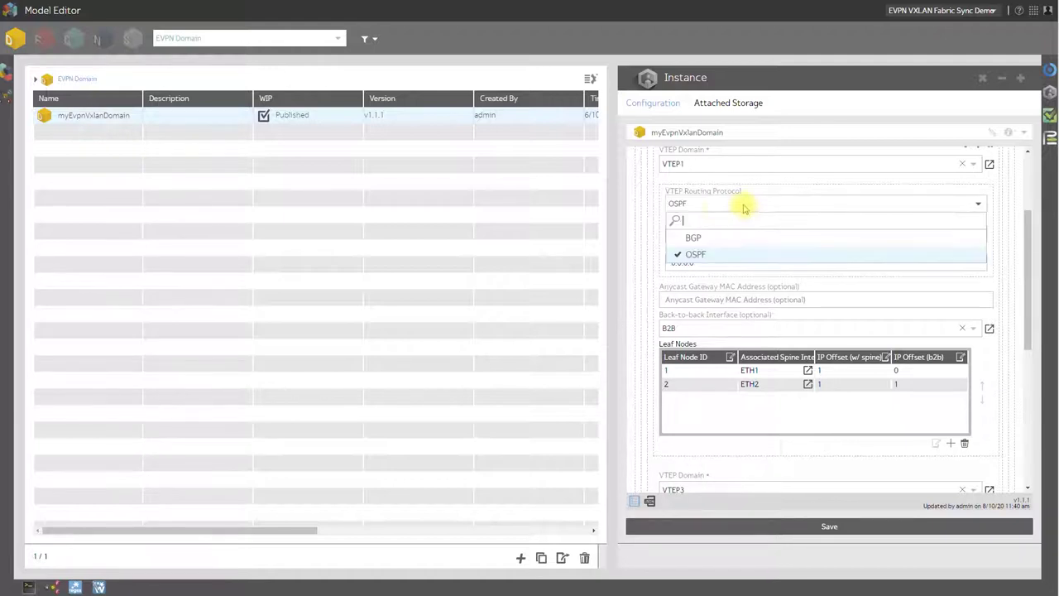
left_click(753, 206)
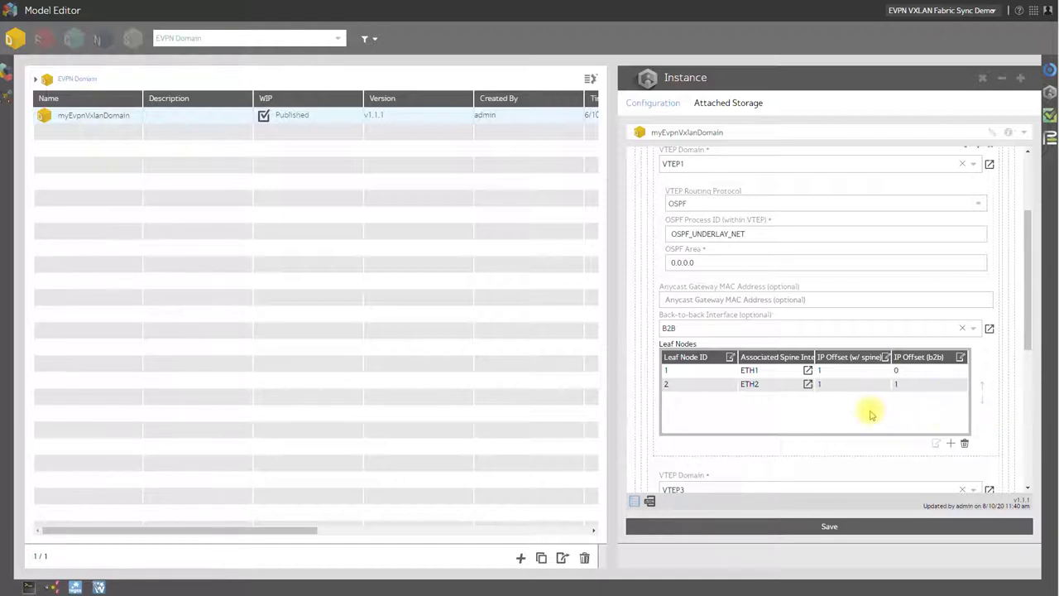
left_click(917, 520)
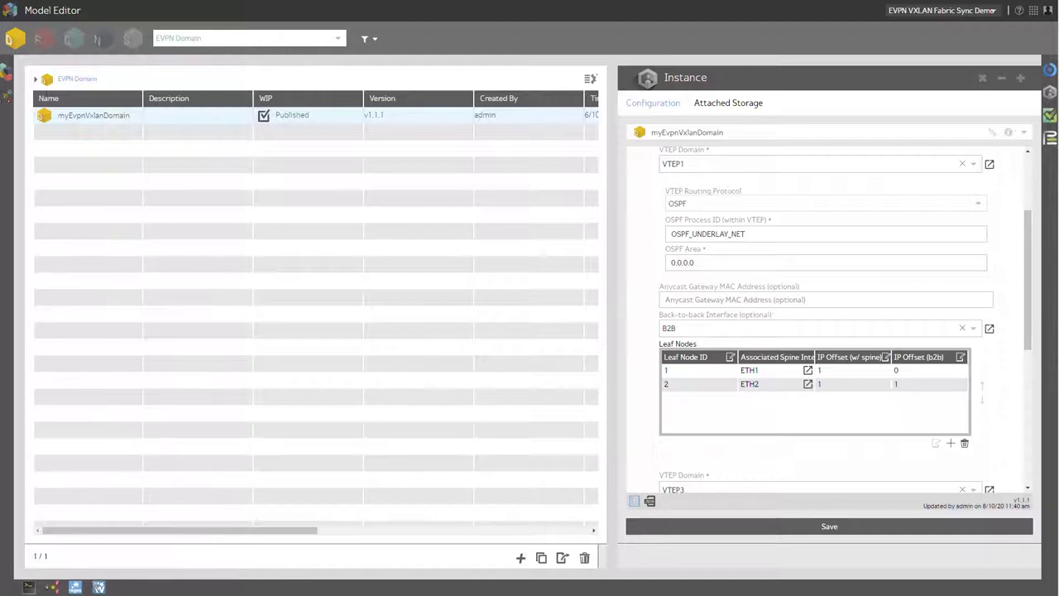
scroll(762, 482, "up", 3)
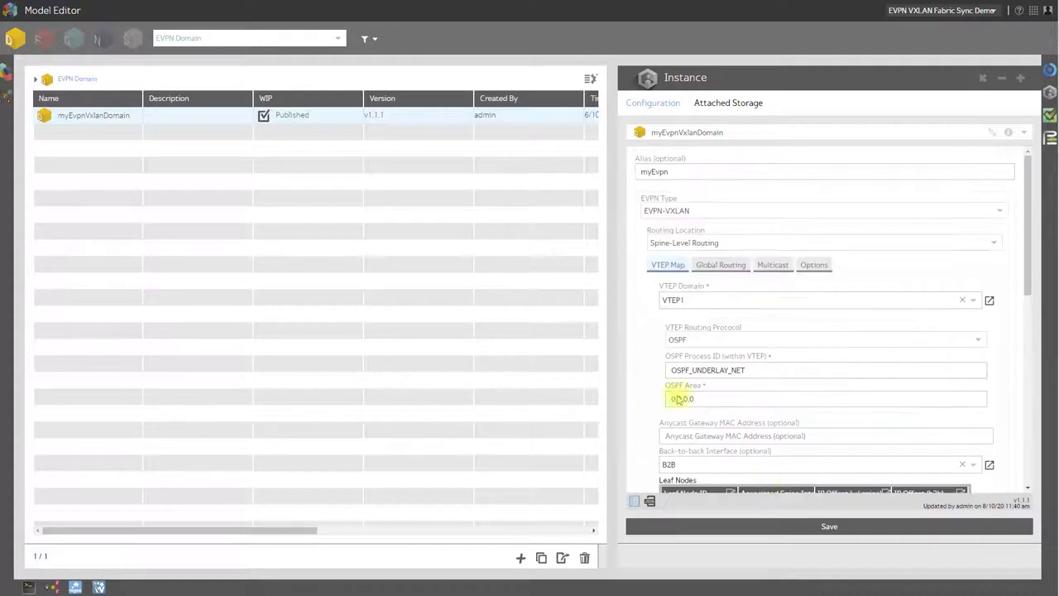
Step: Show the IP Address Plan instances and review how spine1-numbering numbers its ETH1 and ETH2 interfaces
left_click(195, 38)
scroll(224, 125, "down", 2)
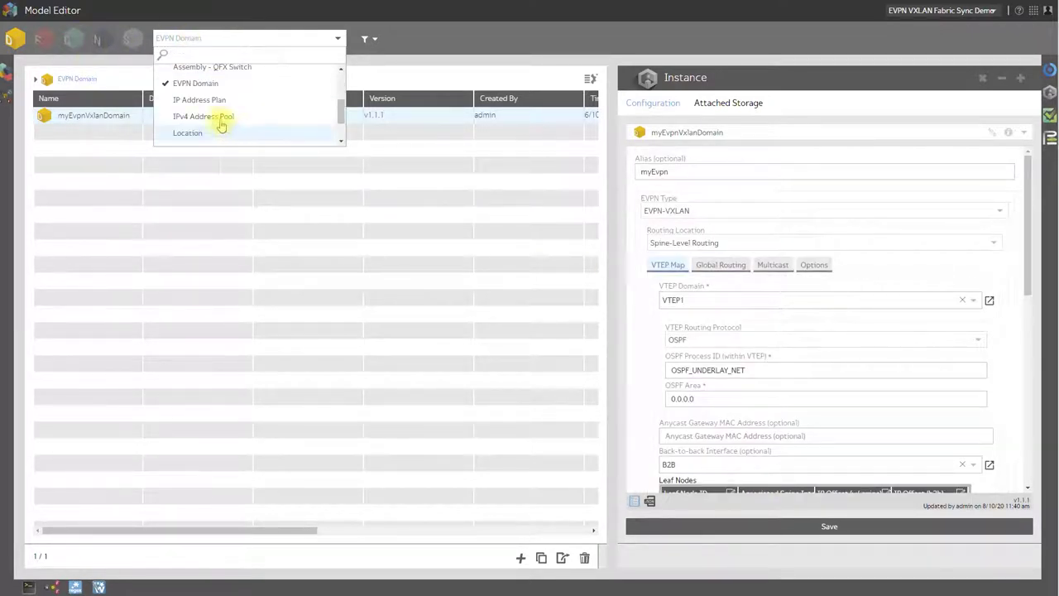
left_click(213, 100)
left_click(373, 147)
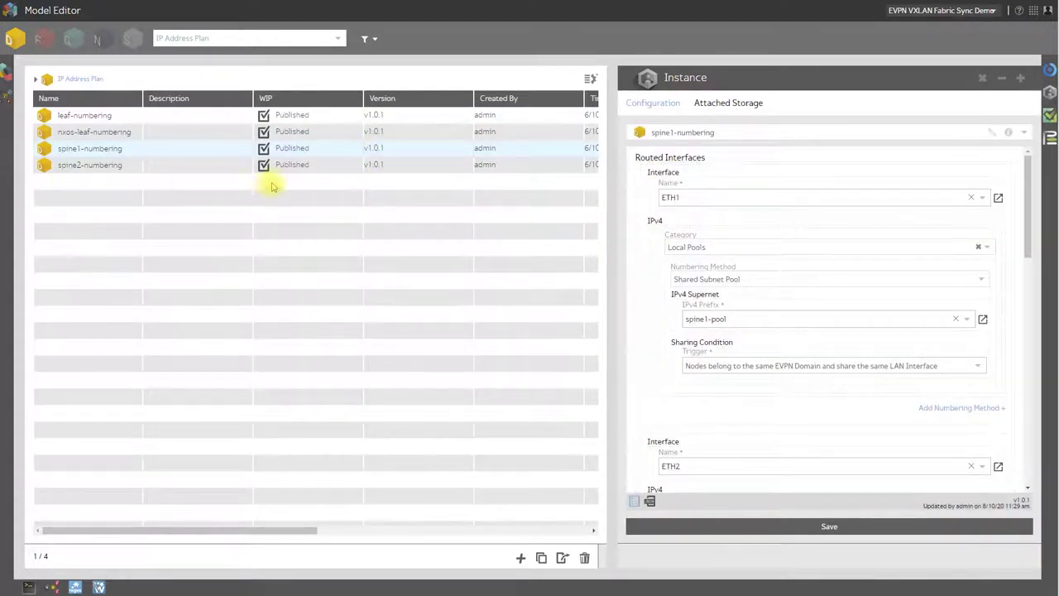
scroll(861, 240, "down", 1)
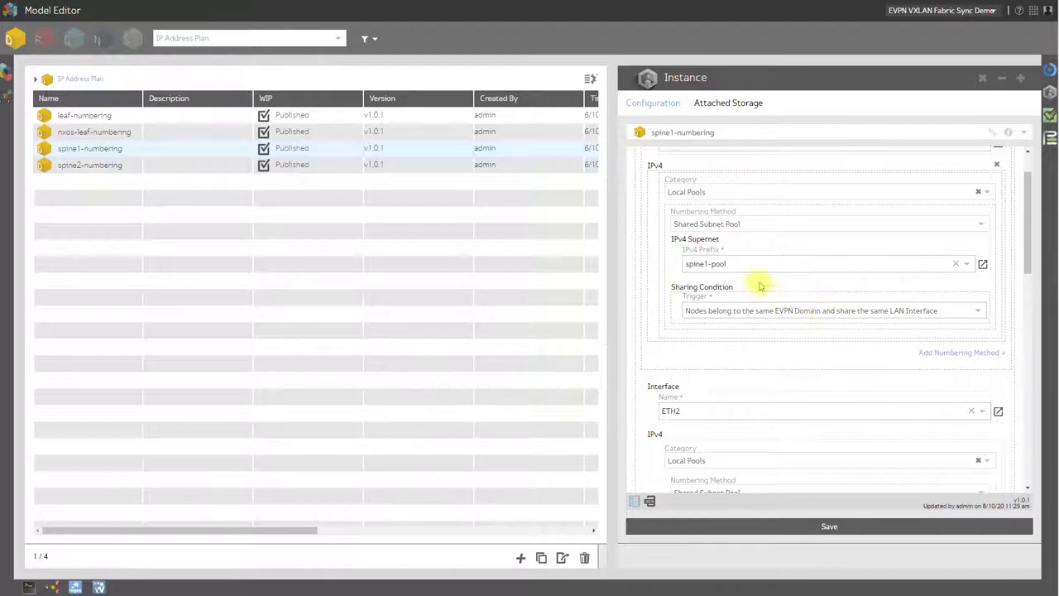
scroll(865, 298, "down", 3)
scroll(861, 297, "down", 2)
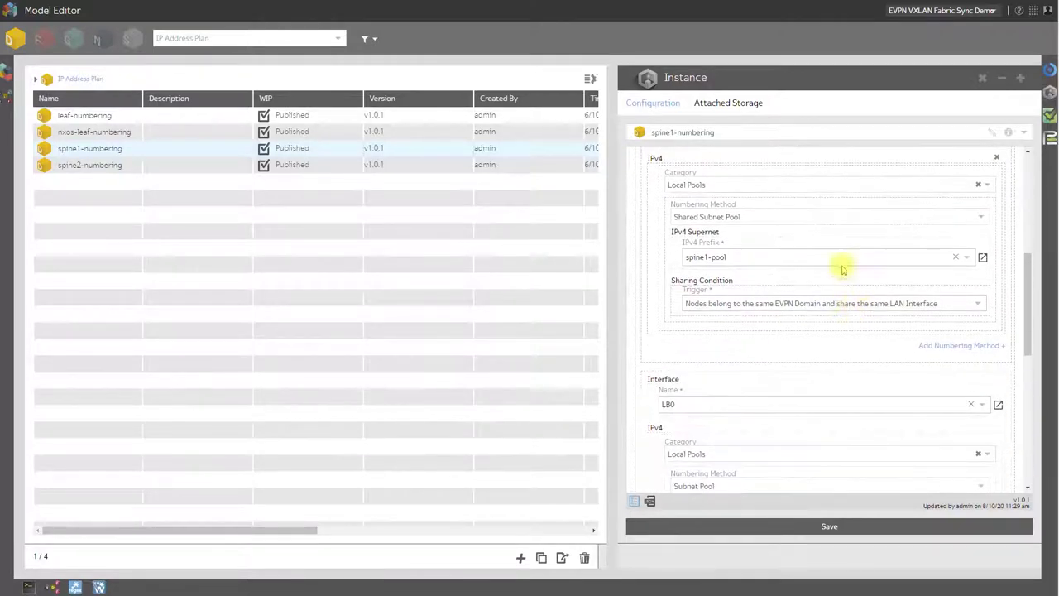
Step: Review the subnet pools and offsets for loopback interfaces LB0 and LB1 in the spine1-numbering plan
scroll(839, 279, "down", 4)
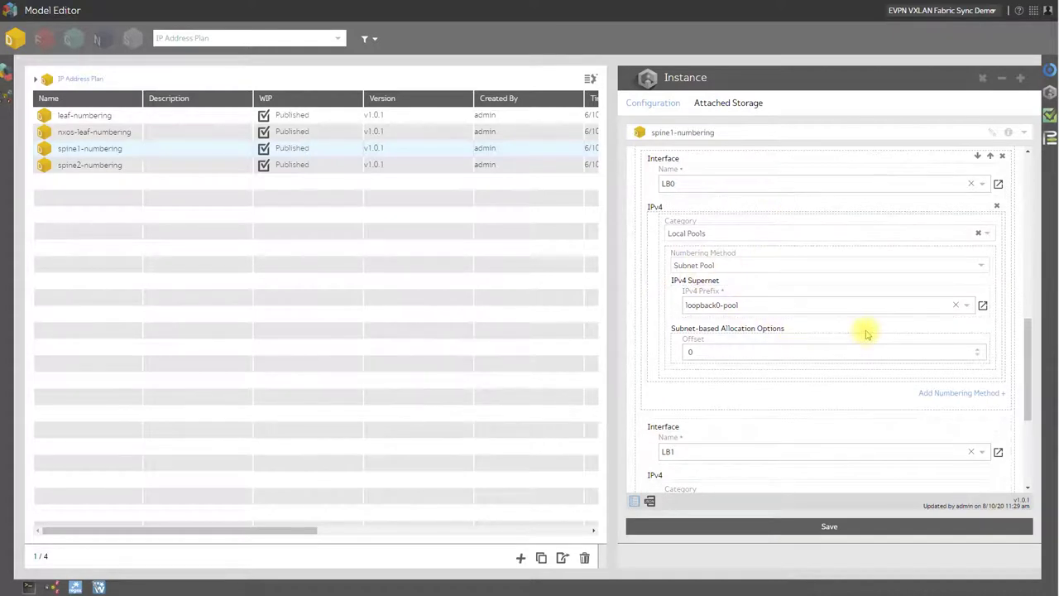
scroll(868, 329, "down", 3)
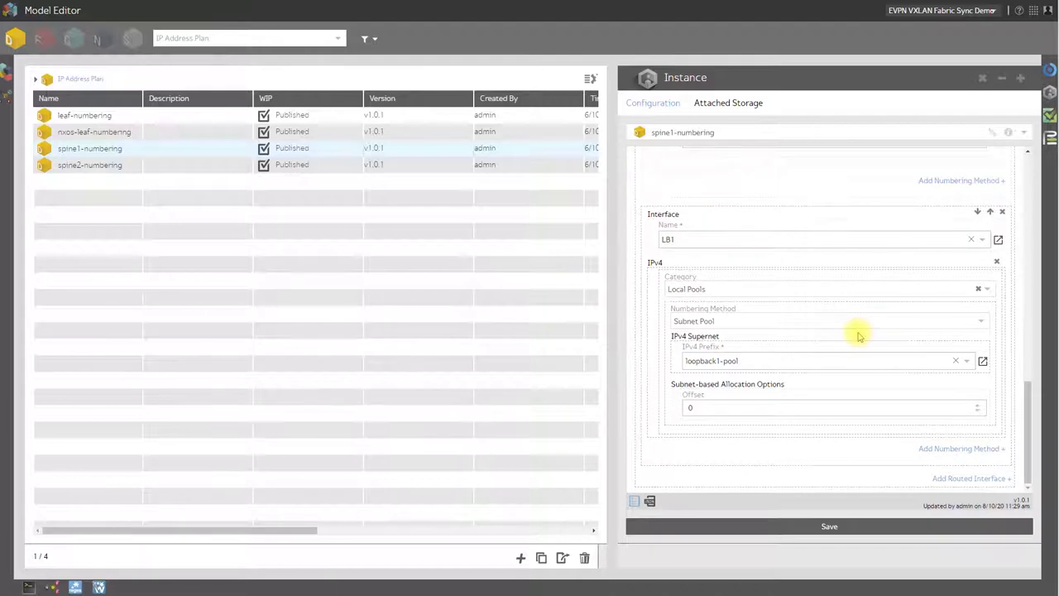
scroll(856, 334, "down", 1)
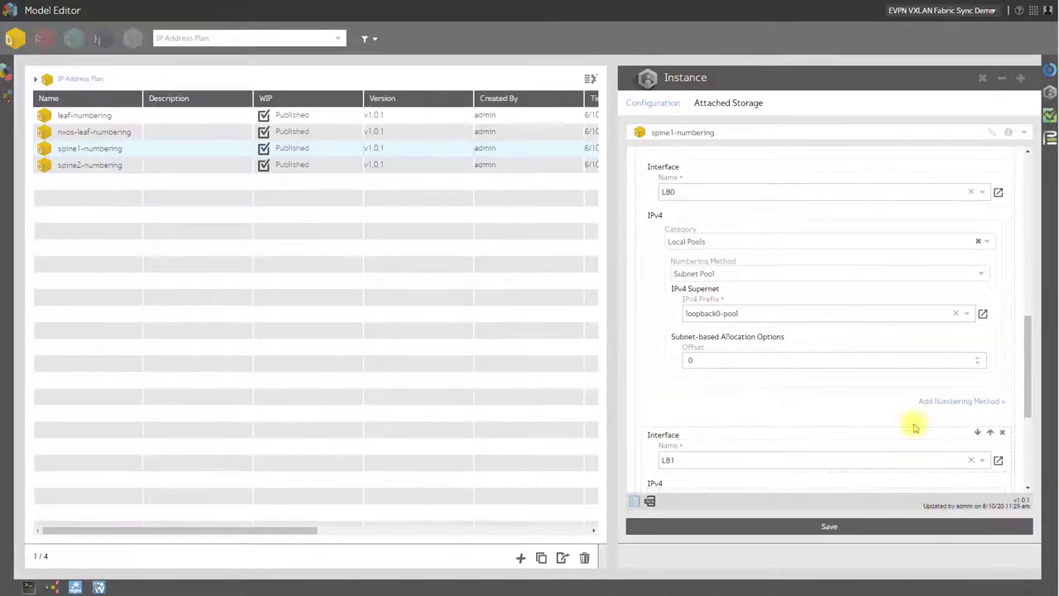
scroll(910, 413, "up", 1)
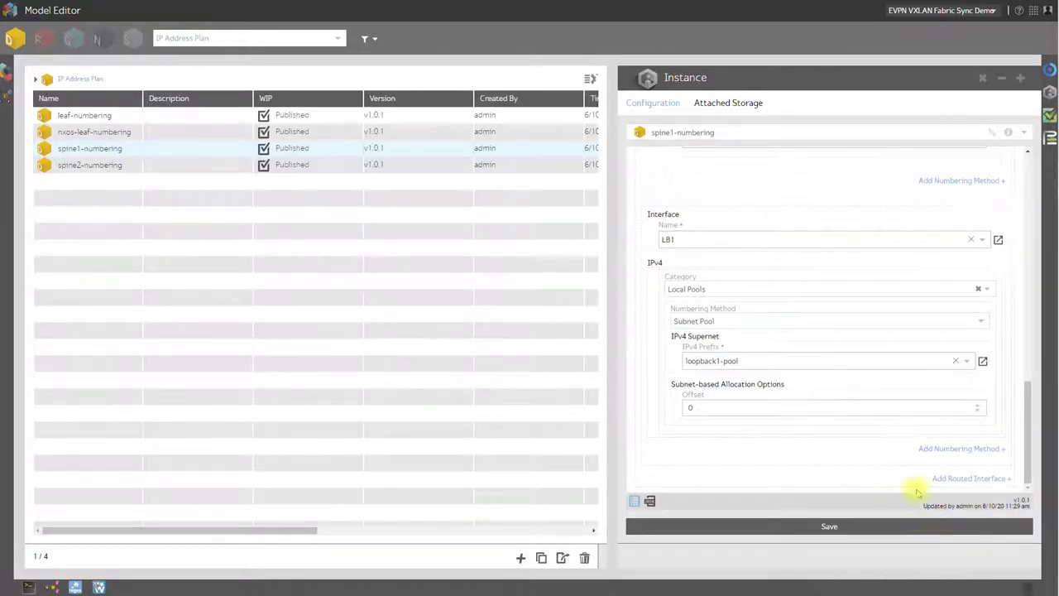
scroll(871, 354, "up", 2)
scroll(844, 310, "down", 3)
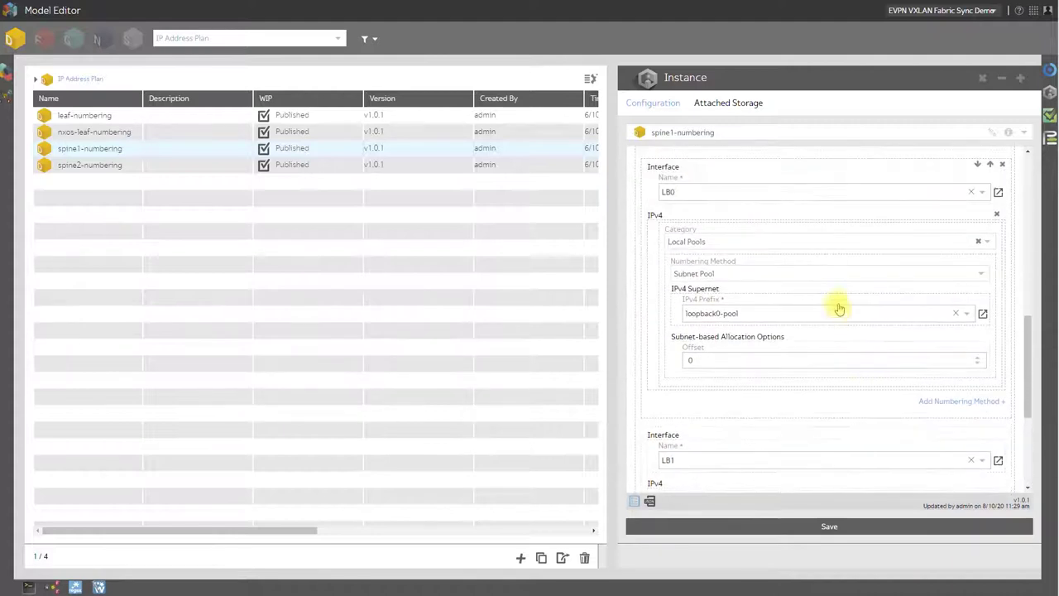
scroll(911, 397, "down", 5)
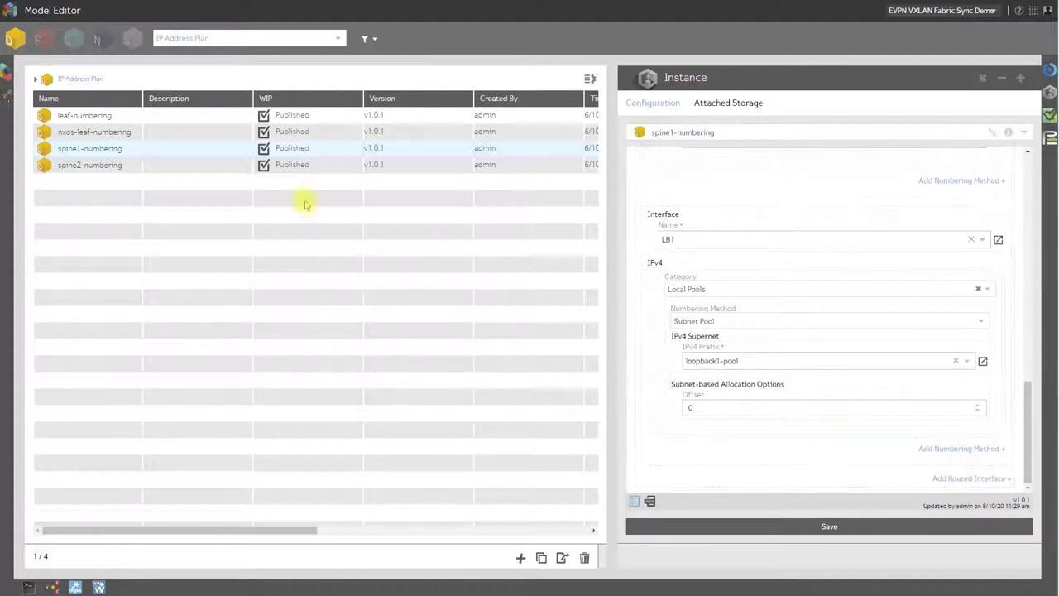
Step: Open the leaf-numbering plan and review the numbering of its routed interfaces
left_click(83, 117)
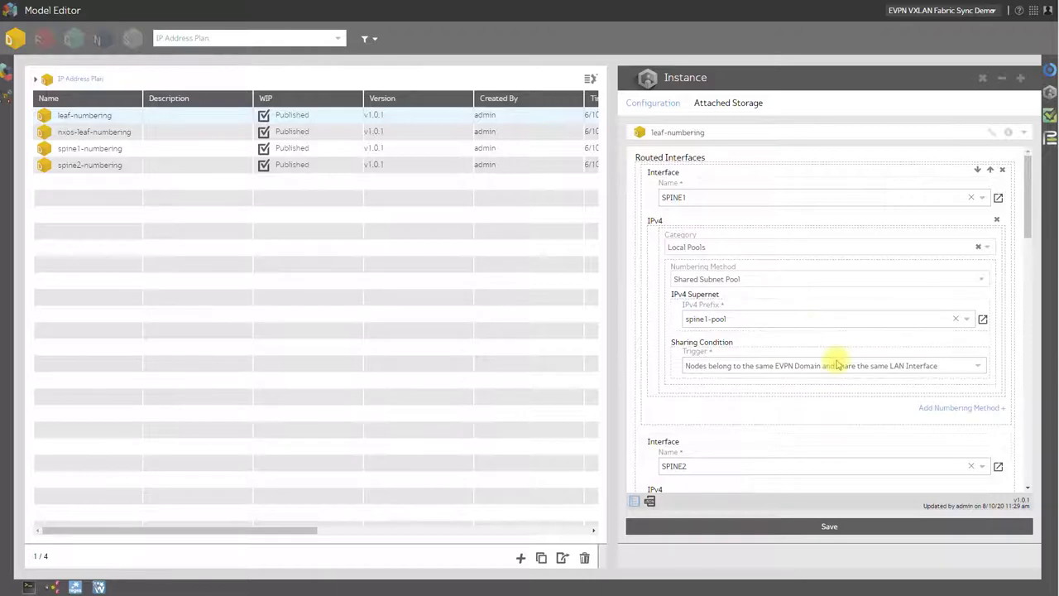
scroll(849, 348, "down", 3)
scroll(833, 309, "up", 3)
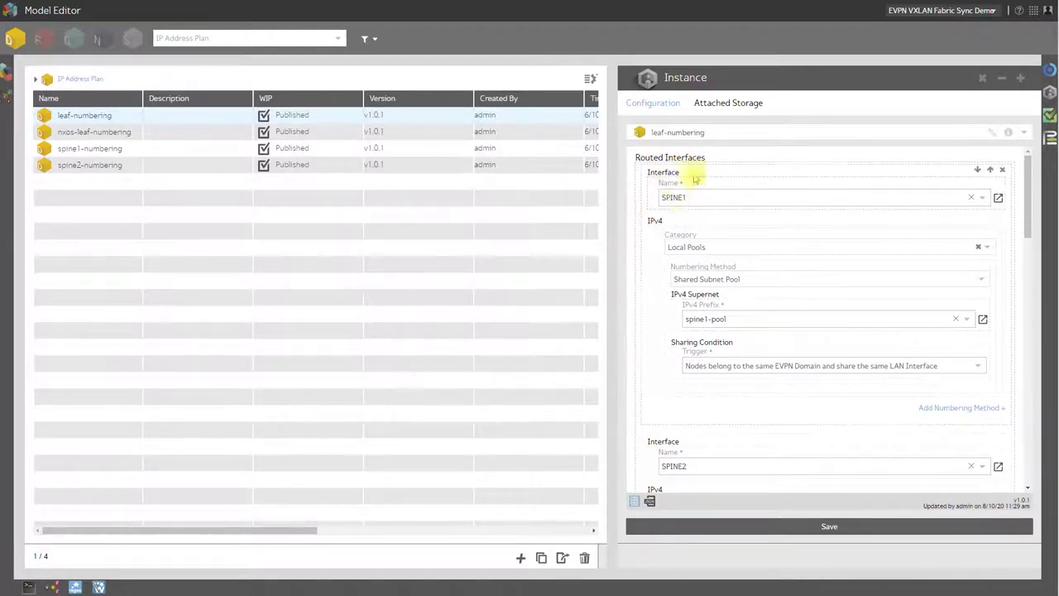
Step: Examine the IPv4 pools and sharing conditions that leaf-numbering assigns to SPINE1, SPINE2, LB0 and LB1
scroll(769, 256, "down", 1)
scroll(768, 257, "down", 3)
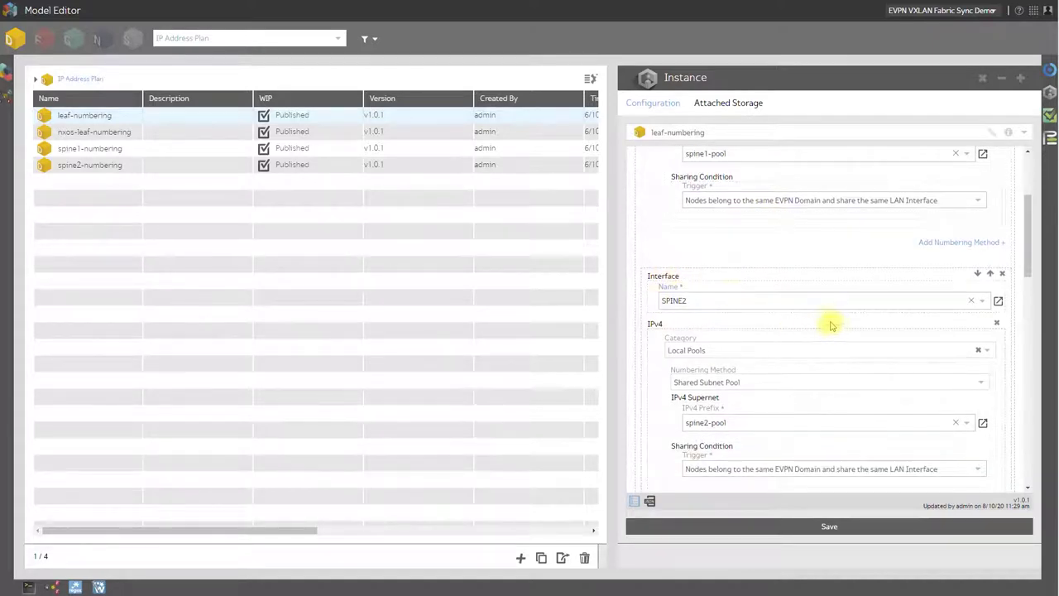
scroll(782, 242, "down", 8)
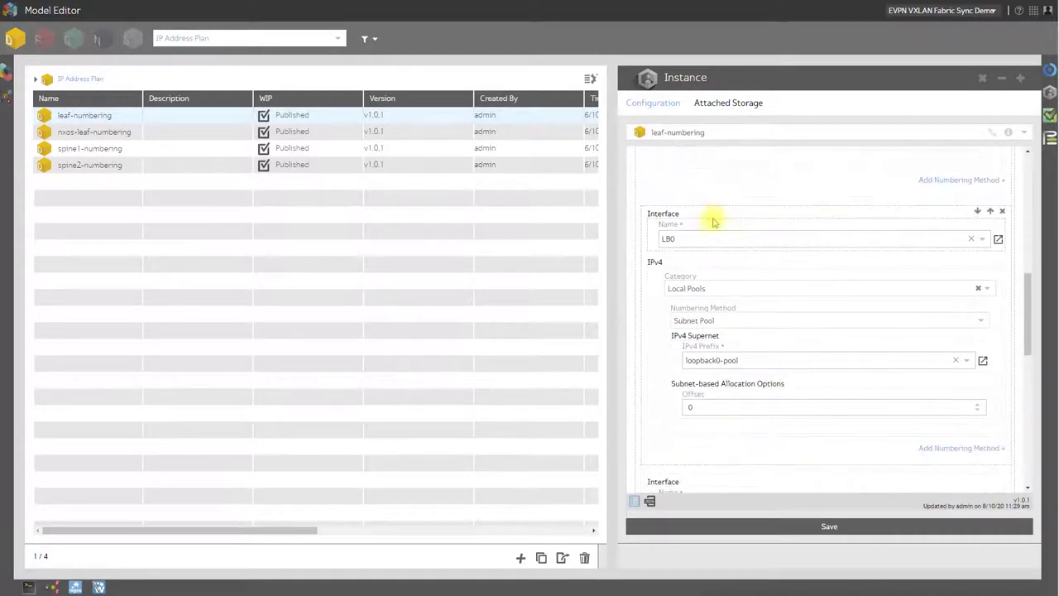
scroll(858, 314, "down", 5)
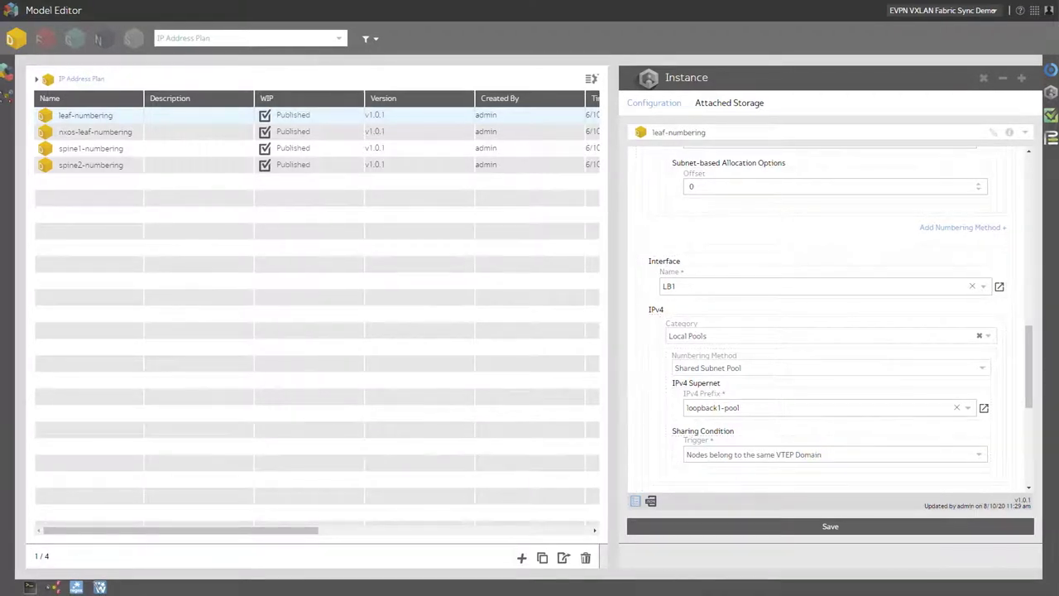
Step: Show the EVPN Domain instances and compare the leaf nodes and IP offsets of VTEP1 and VTEP3 in myEvpnVxlanDomain
left_click(198, 38)
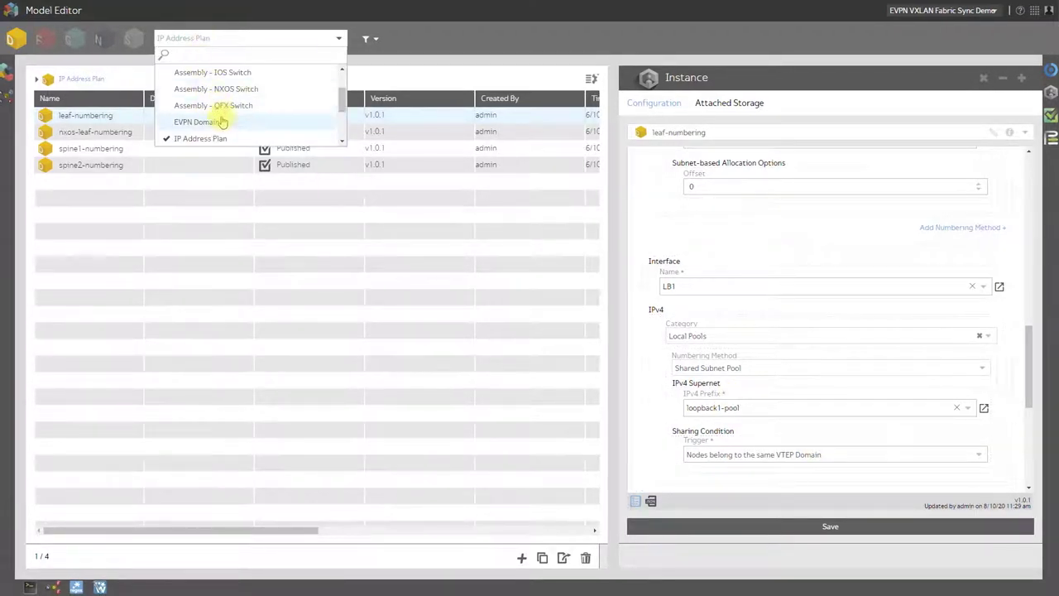
left_click(221, 121)
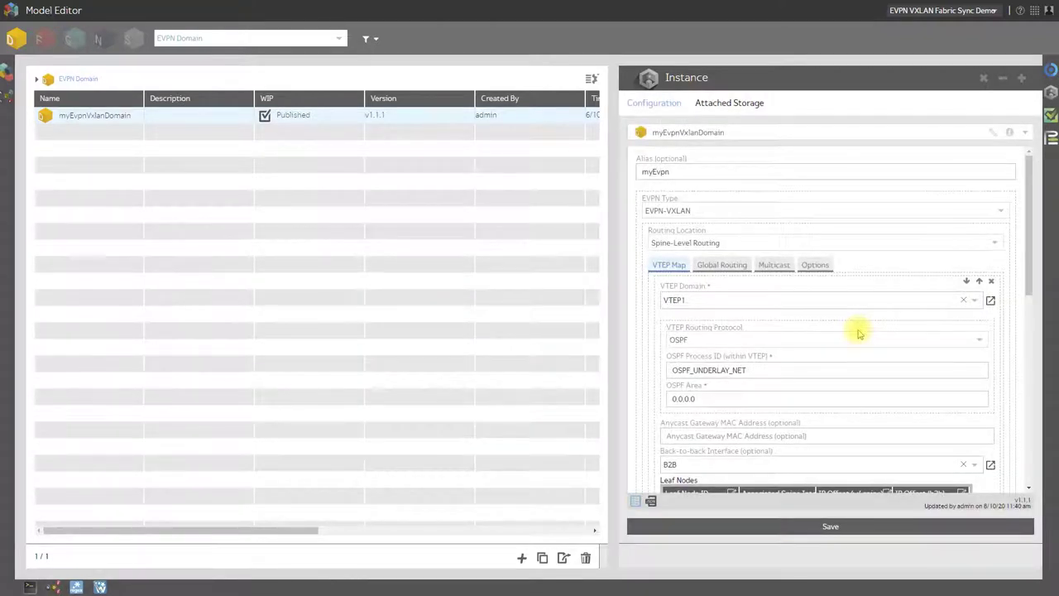
scroll(859, 332, "down", 8)
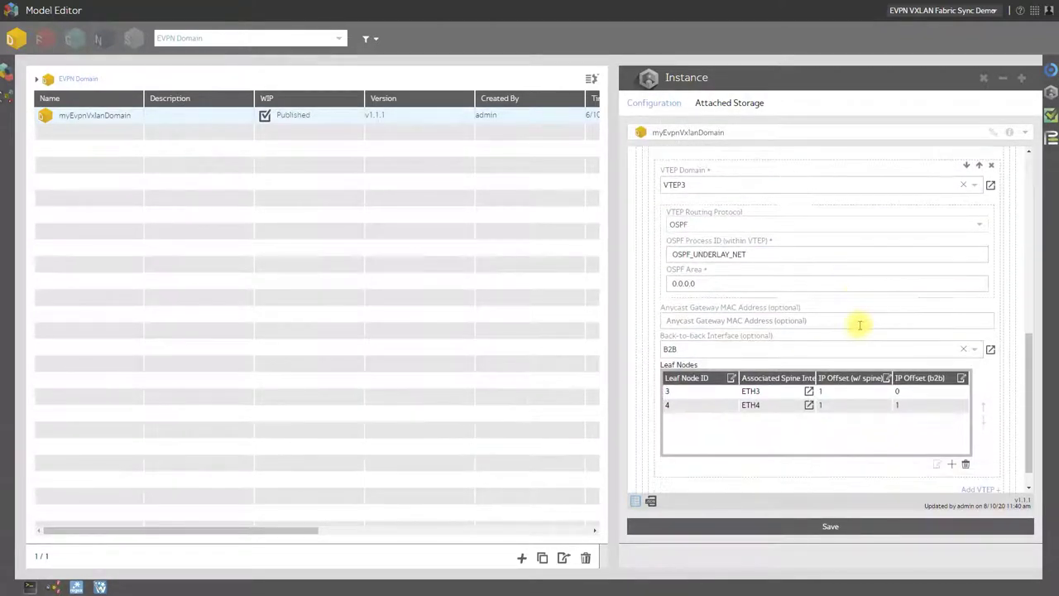
scroll(859, 325, "up", 8)
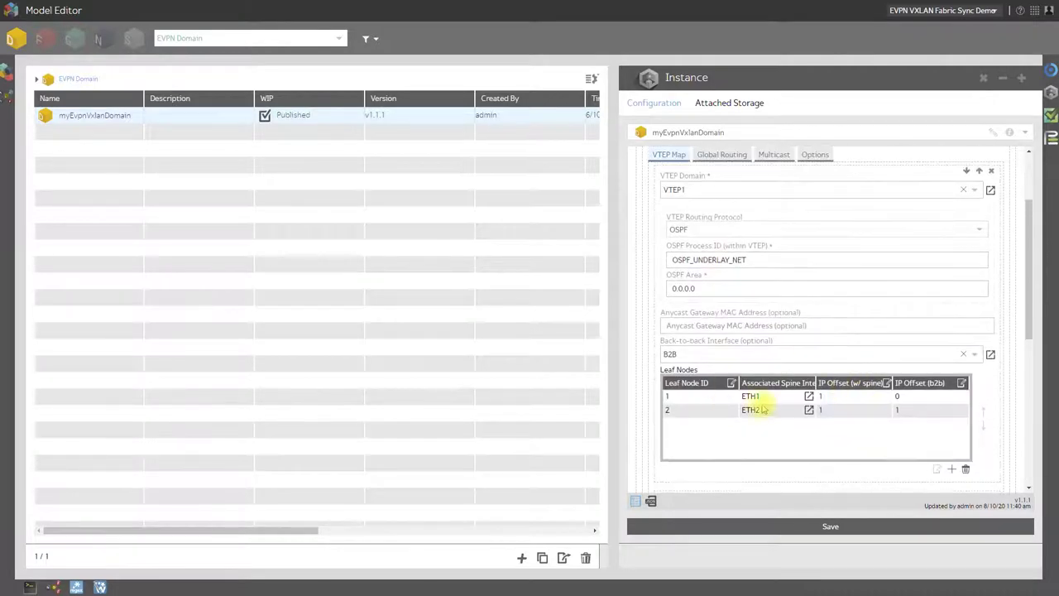
scroll(811, 395, "down", 8)
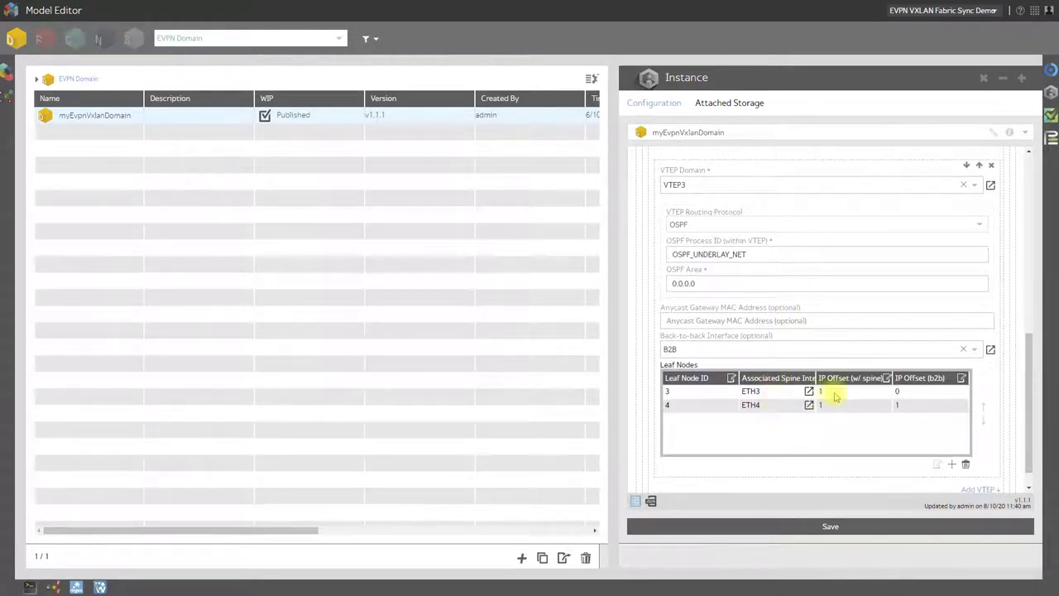
scroll(865, 360, "up", 5)
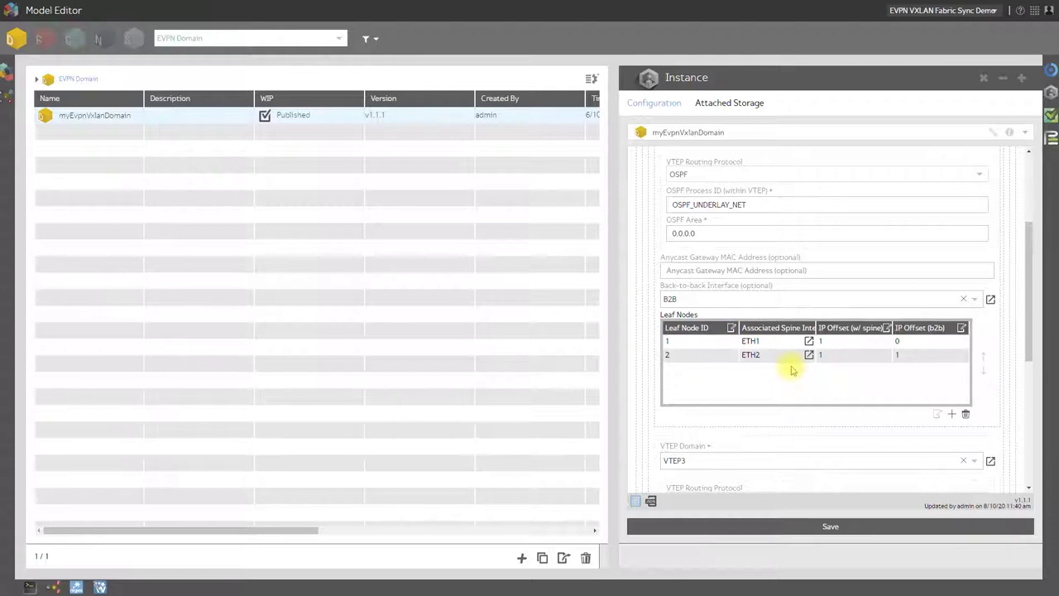
scroll(792, 370, "up", 5)
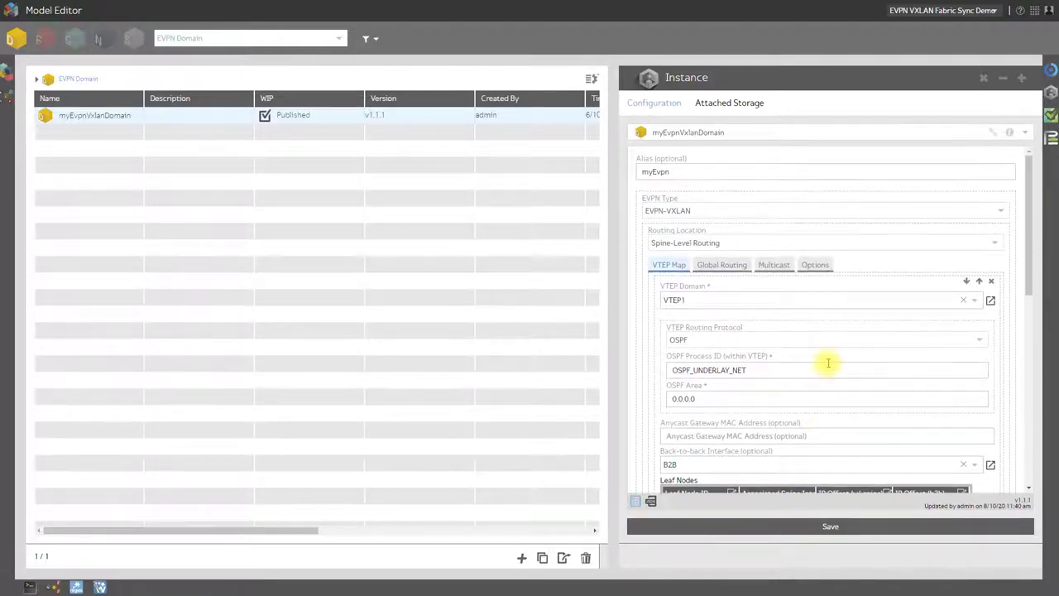
Step: Review the anycast gateway, back-to-back interface and leaf node settings in the VTEP map
scroll(827, 365, "down", 2)
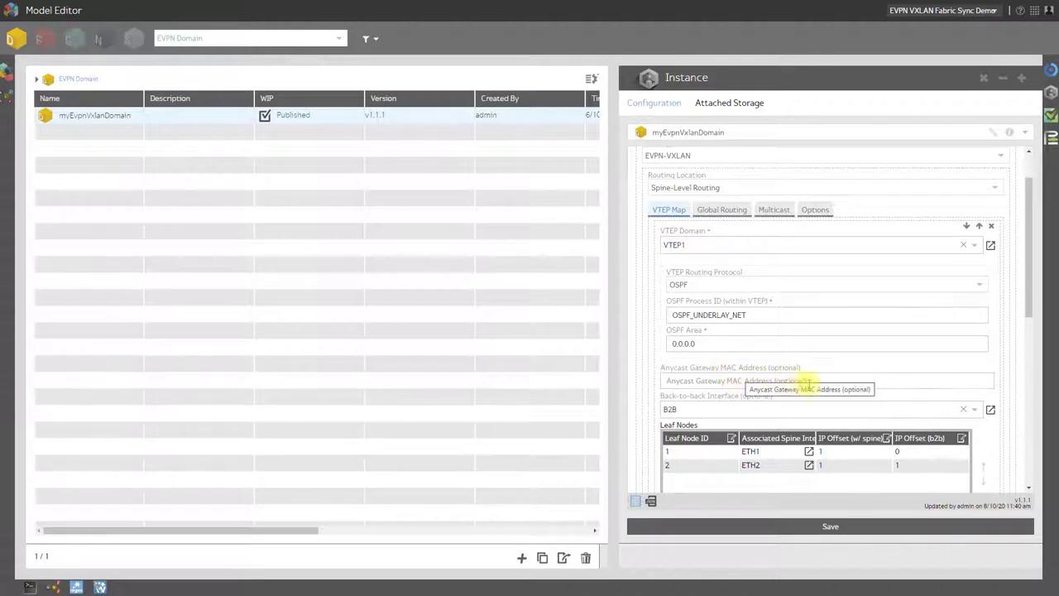
scroll(818, 384, "down", 2)
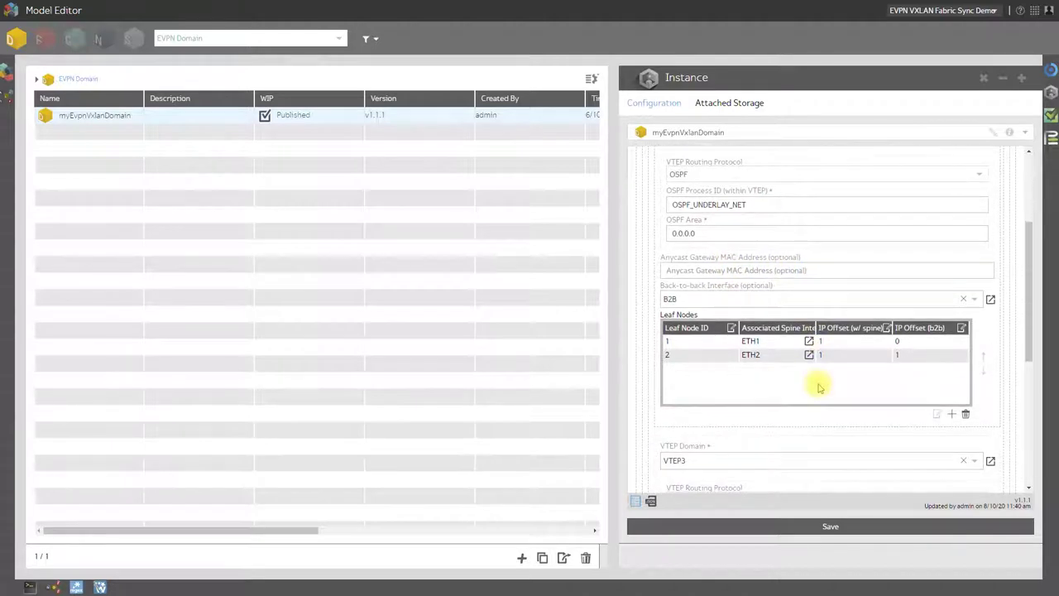
scroll(818, 386, "down", 2)
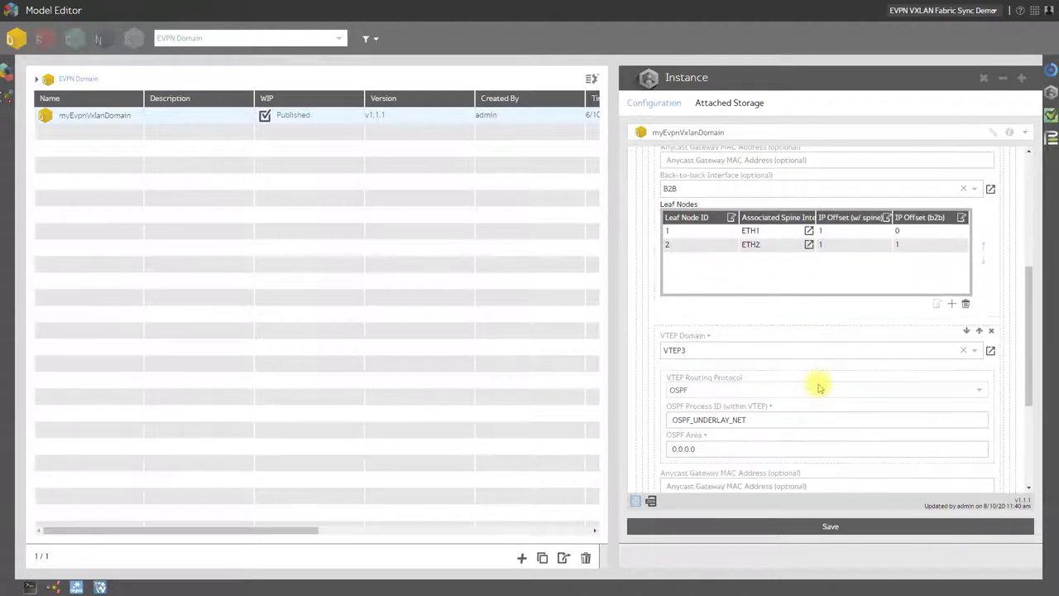
scroll(818, 386, "down", 1)
scroll(817, 386, "up", 5)
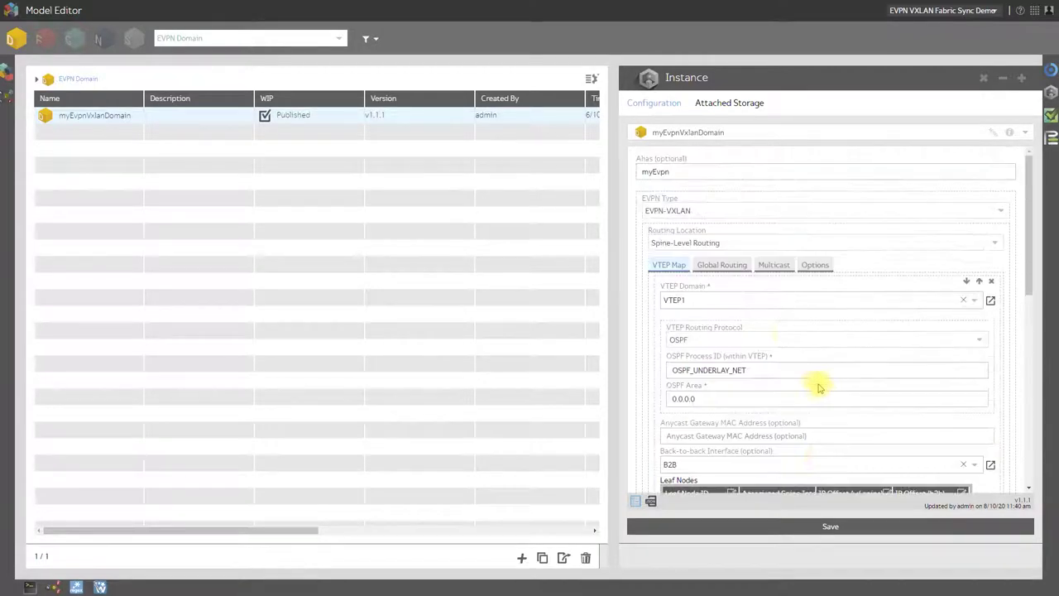
Step: Review the global routing settings of myEvpnVxlanDomain, including its loopback and underlay options, and check its multicast and other options
left_click(737, 266)
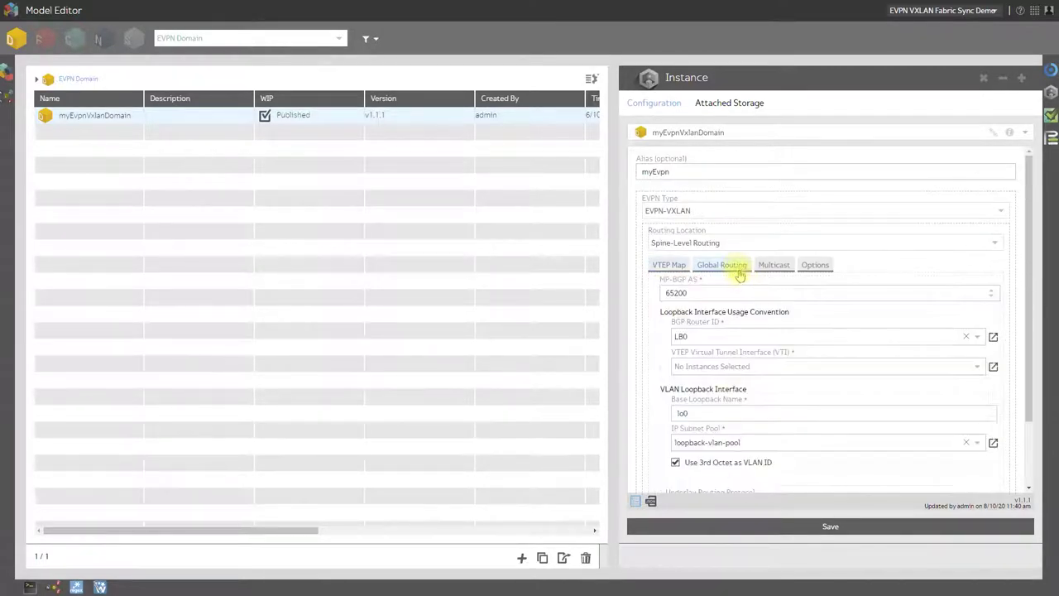
scroll(869, 303, "down", 1)
scroll(869, 302, "down", 1)
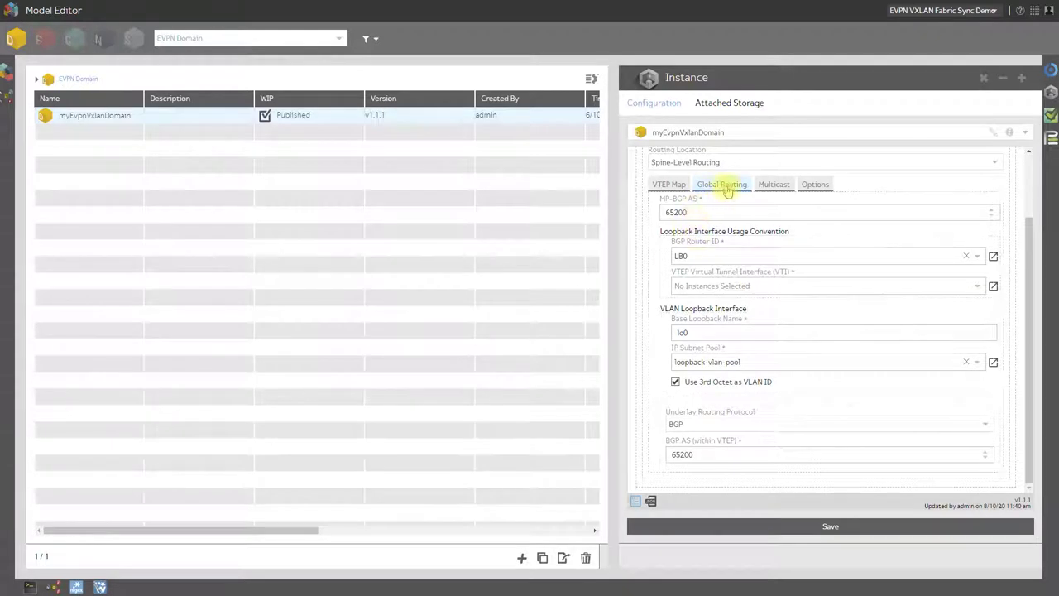
left_click(775, 183)
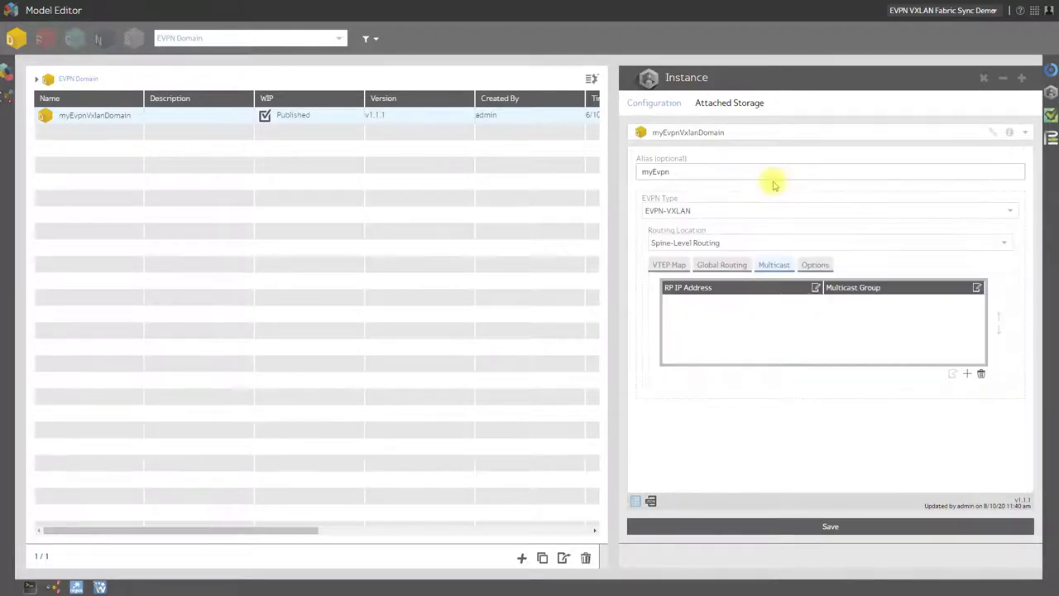
left_click(813, 265)
left_click(777, 264)
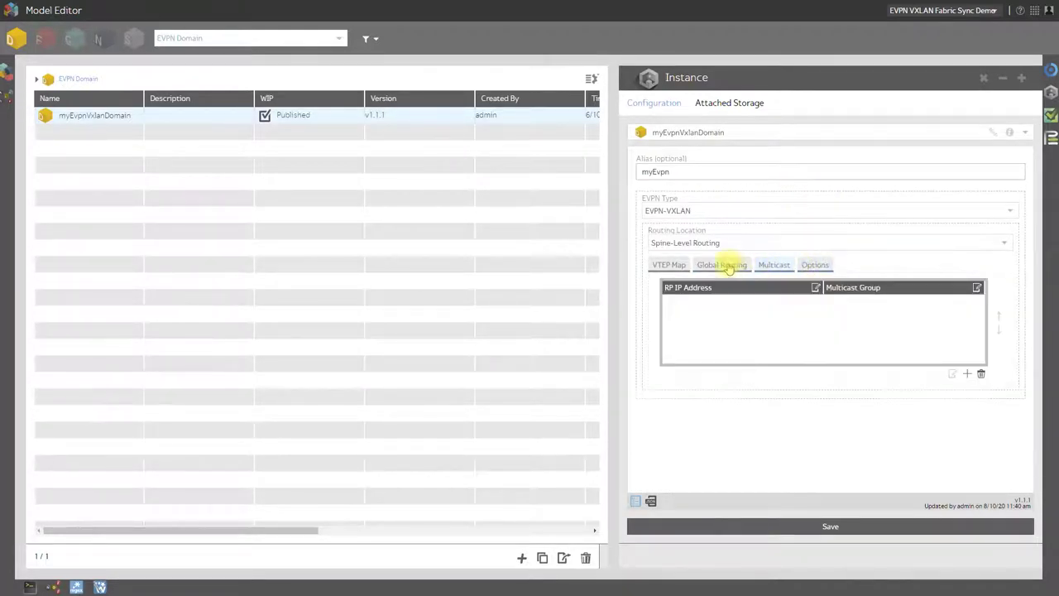
left_click(726, 266)
Step: Return to the VTEP map of myEvpnVxlanDomain and recheck the VTEP1 and VTEP3 entries
left_click(671, 267)
scroll(807, 265, "down", 5)
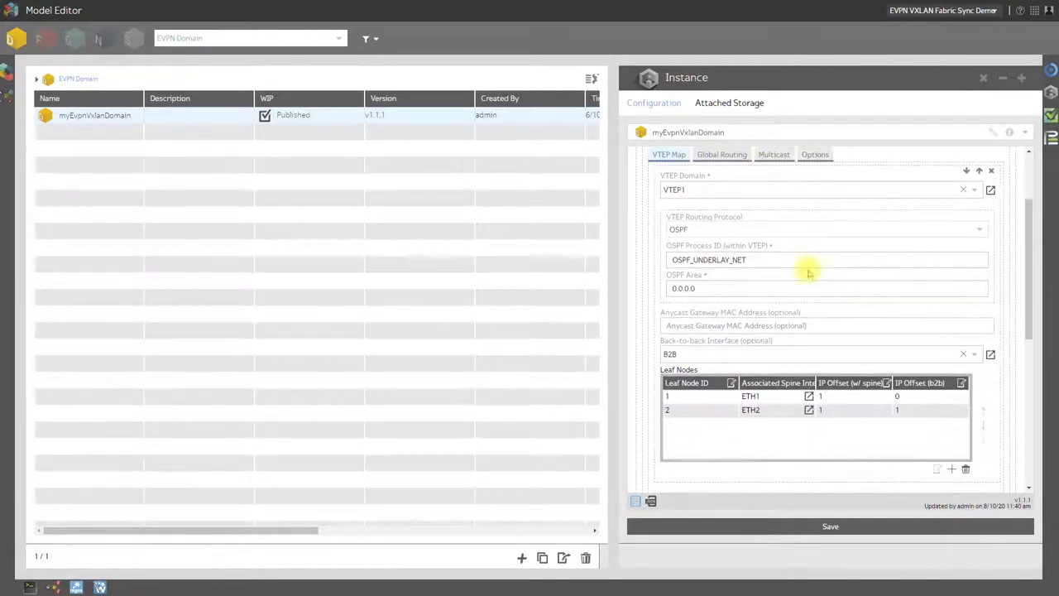
scroll(825, 255, "down", 5)
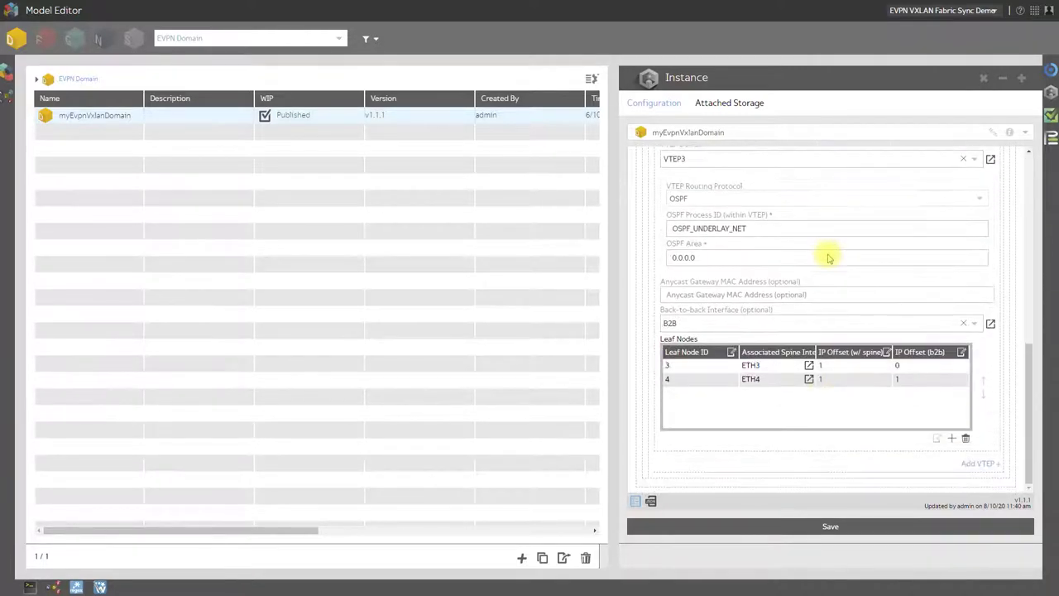
scroll(829, 259, "up", 5)
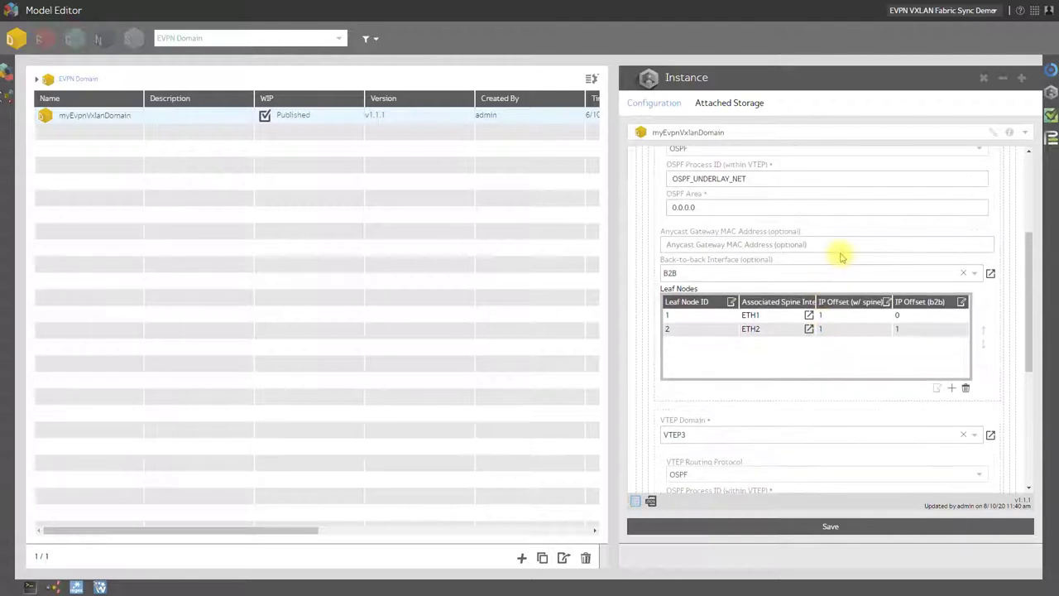
scroll(842, 257, "up", 2)
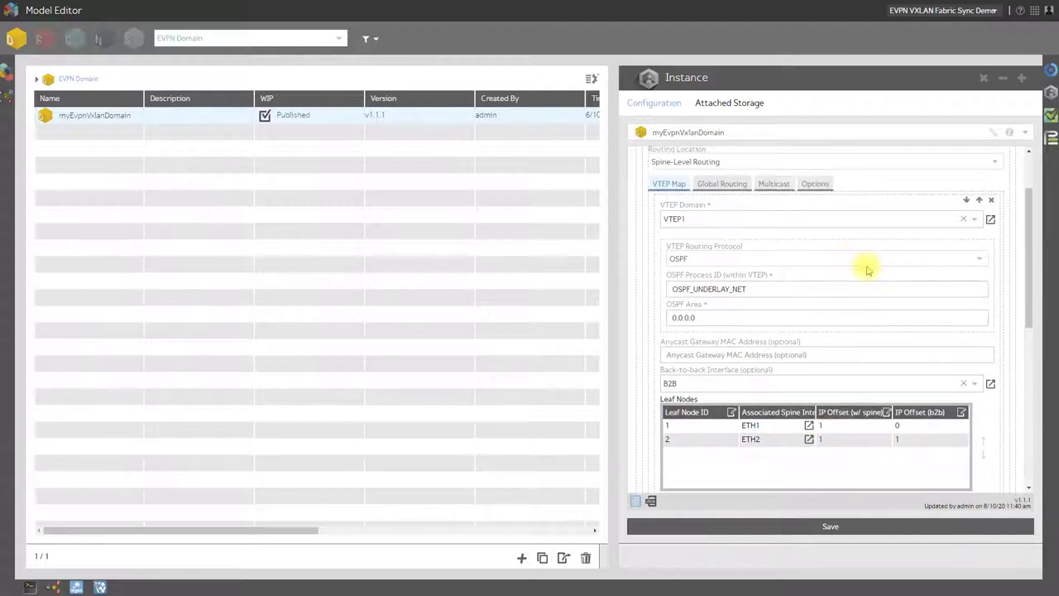
scroll(865, 244, "up", 3)
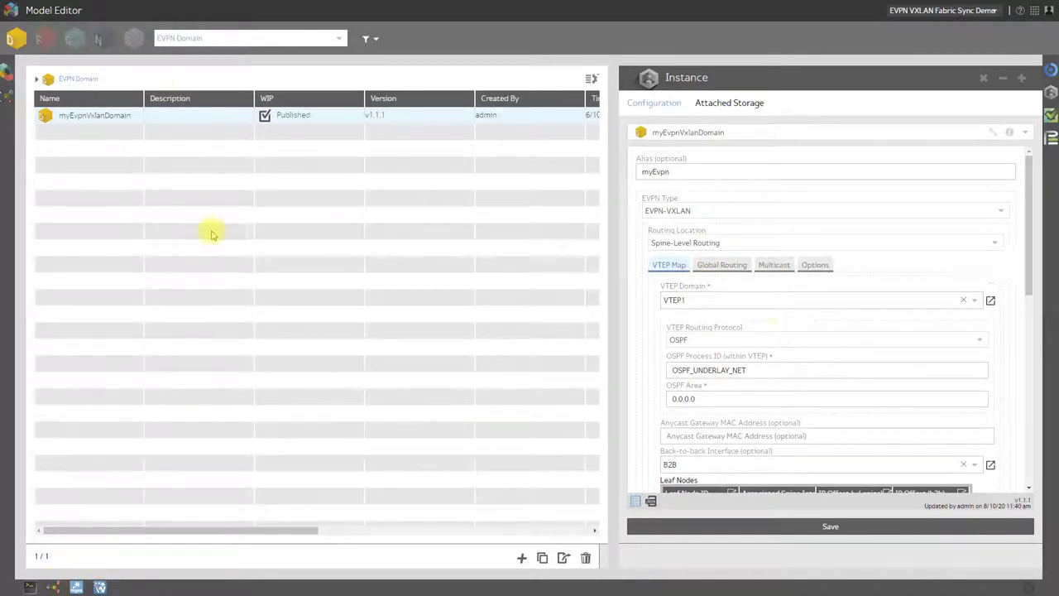
Step: Show the MX Router nodes and view the Node Instance Map for junos-spine1 and its link to myEvpnVxlanDomain
left_click(100, 41)
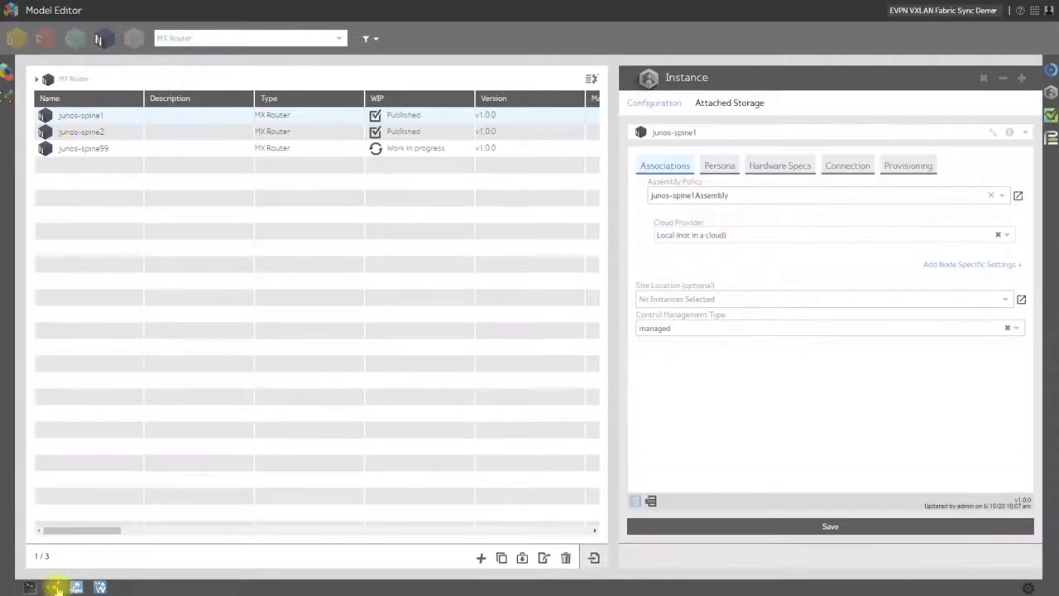
left_click(54, 588)
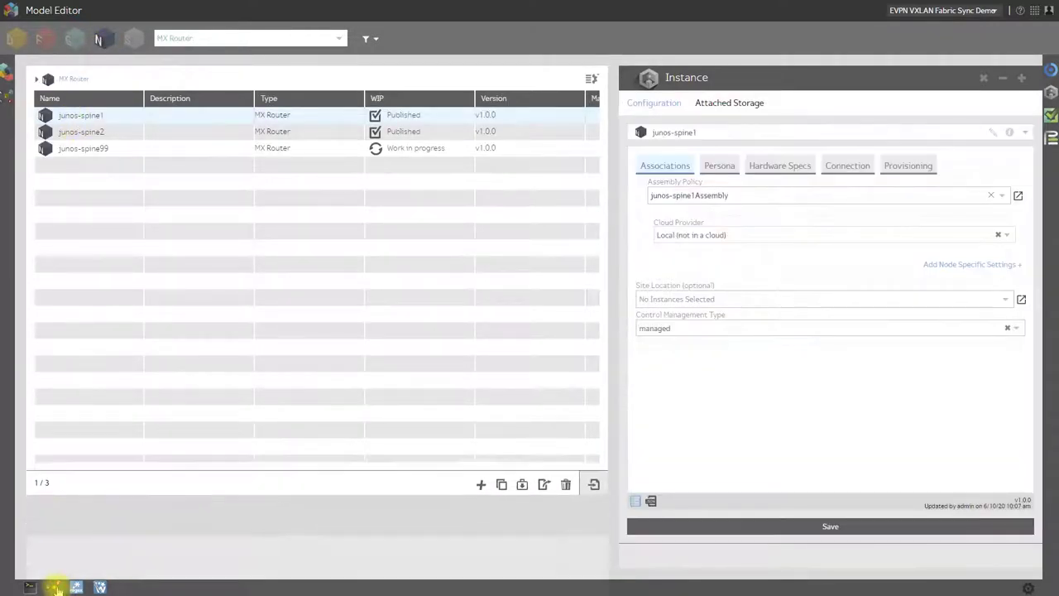
scroll(234, 476, "up", 2)
scroll(277, 472, "up", 2)
scroll(224, 473, "up", 2)
scroll(437, 473, "up", 2)
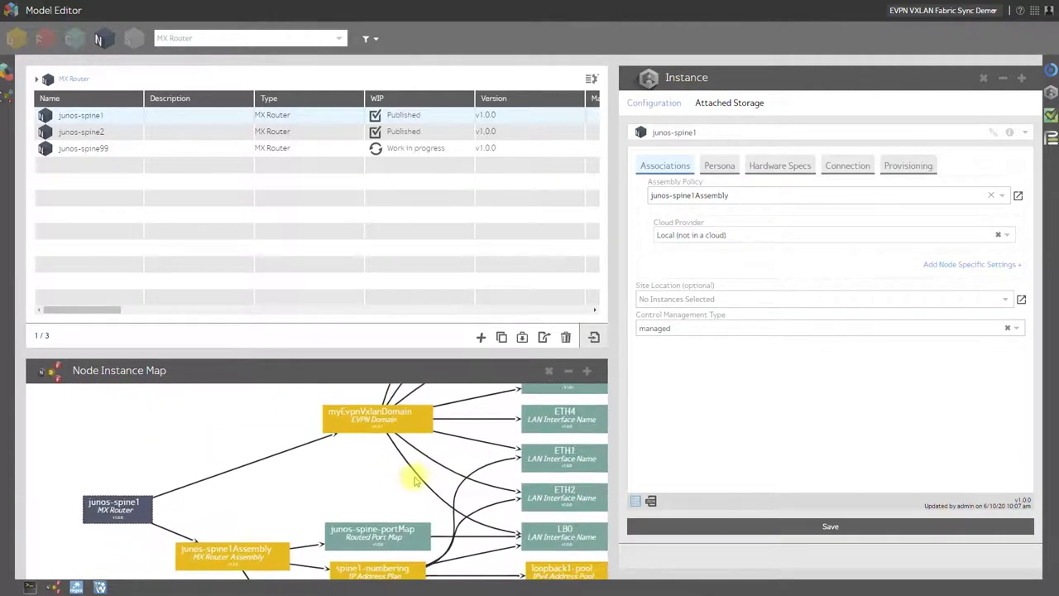
left_click_drag(339, 479, 303, 489)
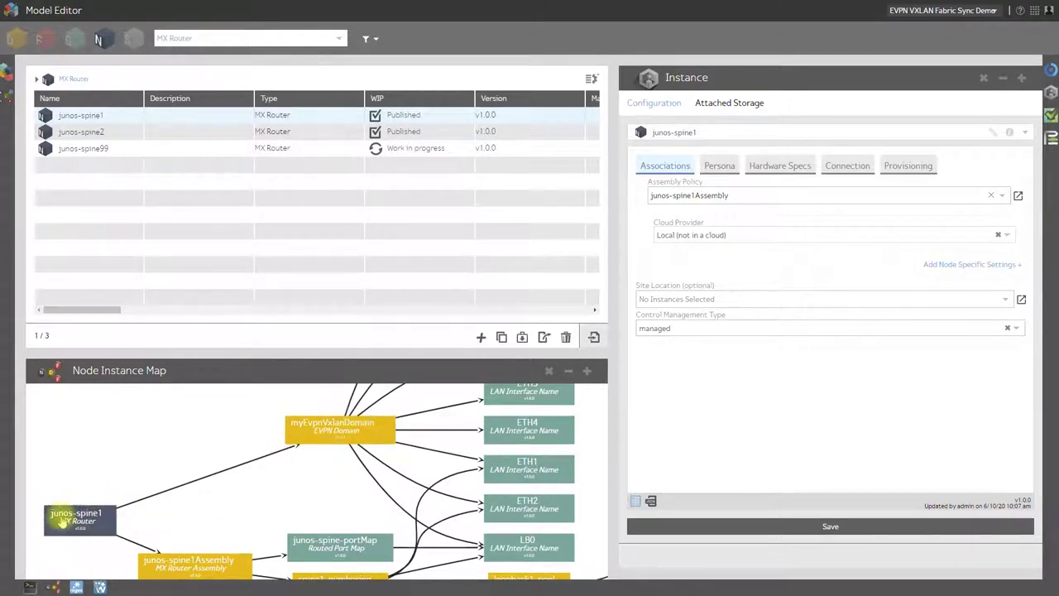
Step: Check the persona settings of junos-spine1 and junos-spine2, comparing their EVPN domain, role and spine ID
left_click(83, 520)
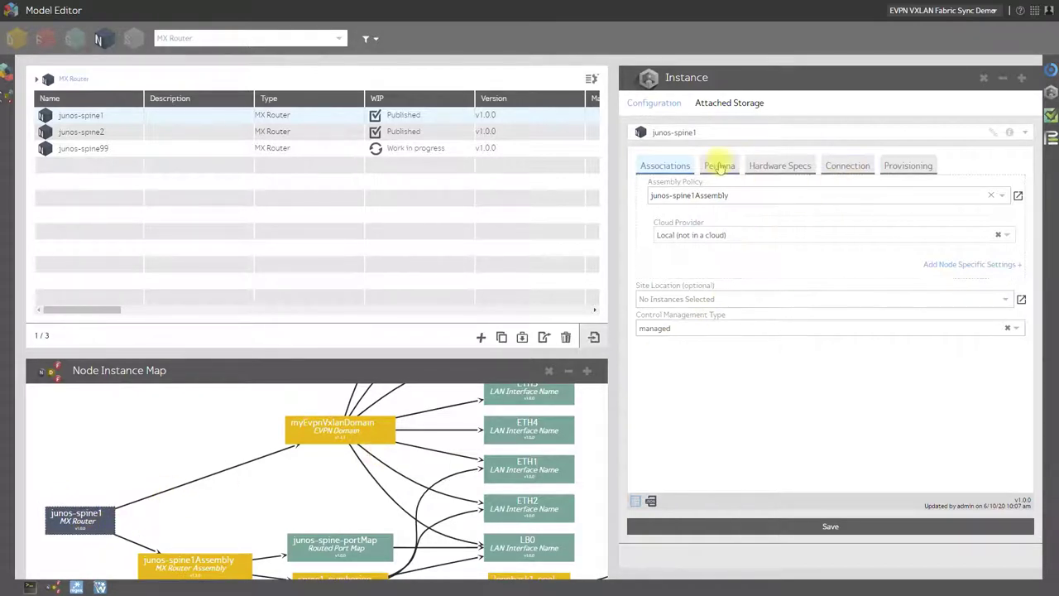
left_click(720, 166)
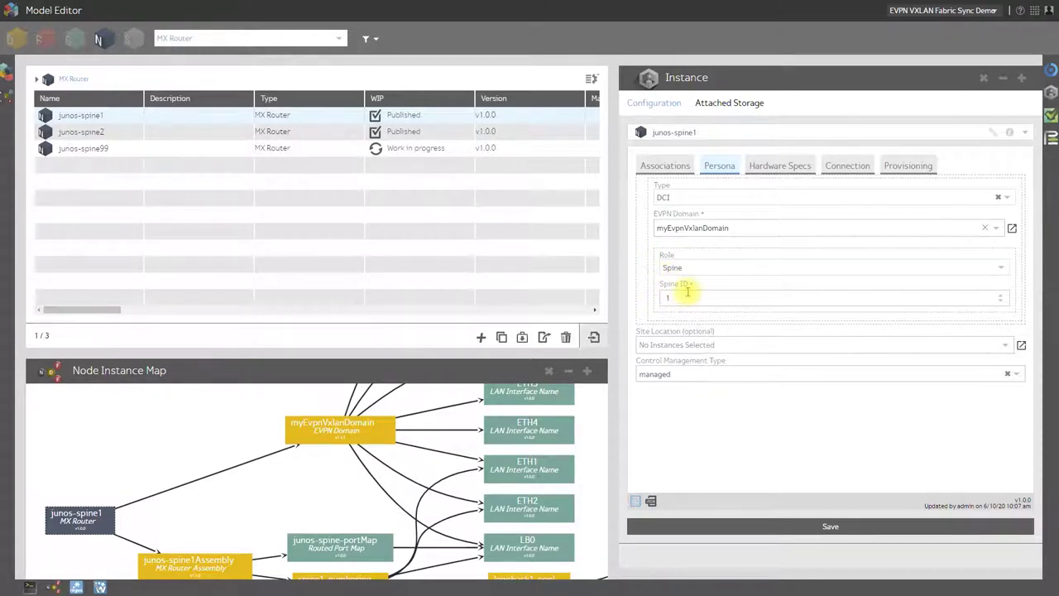
left_click(78, 134)
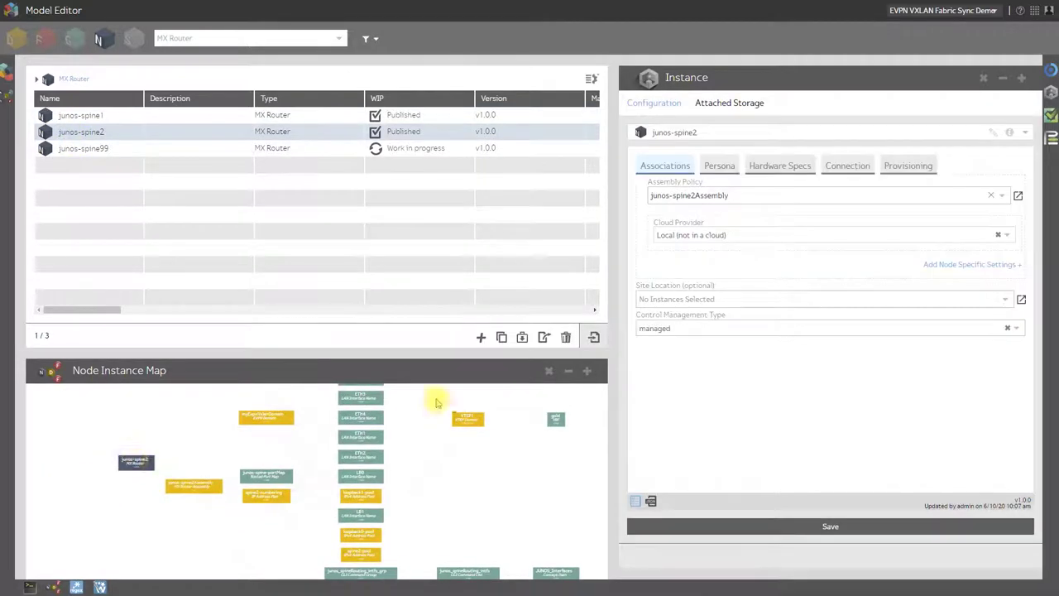
left_click(717, 166)
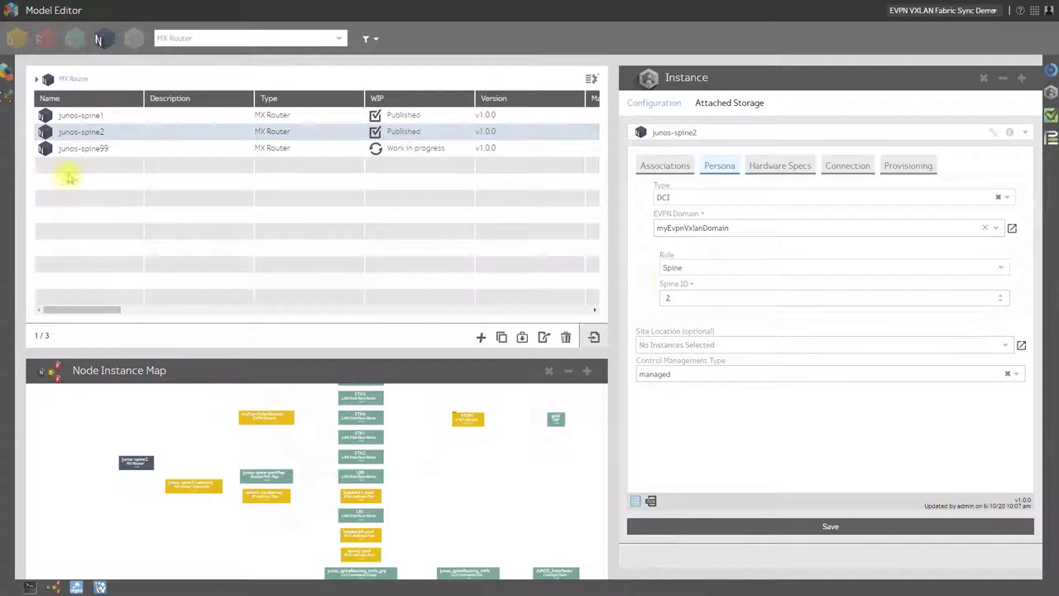
Step: Return to the persona of junos-spine1 and check its role options, keeping Spine selected
left_click(79, 116)
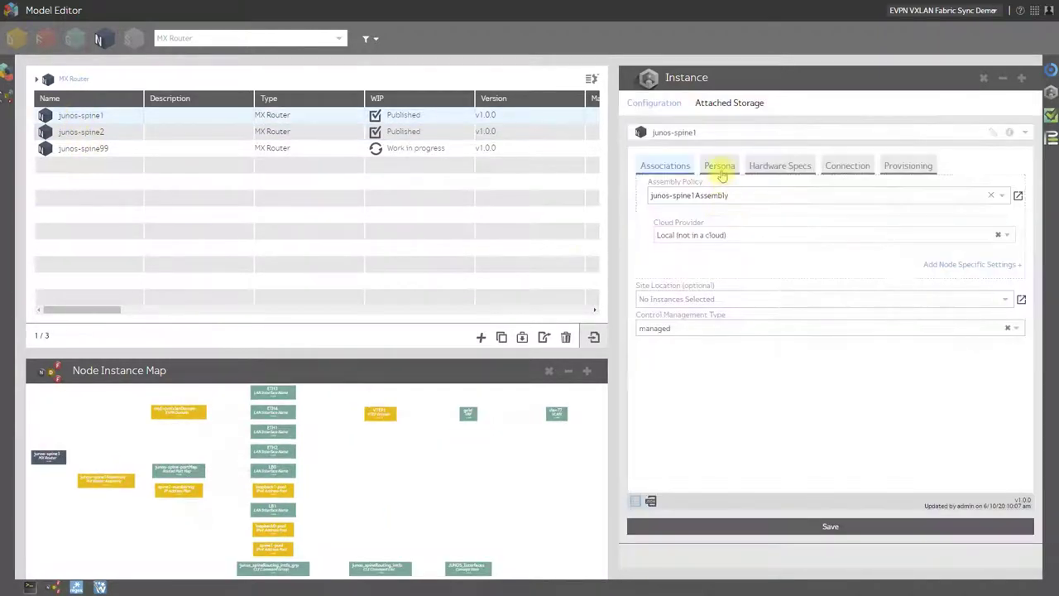
left_click(716, 166)
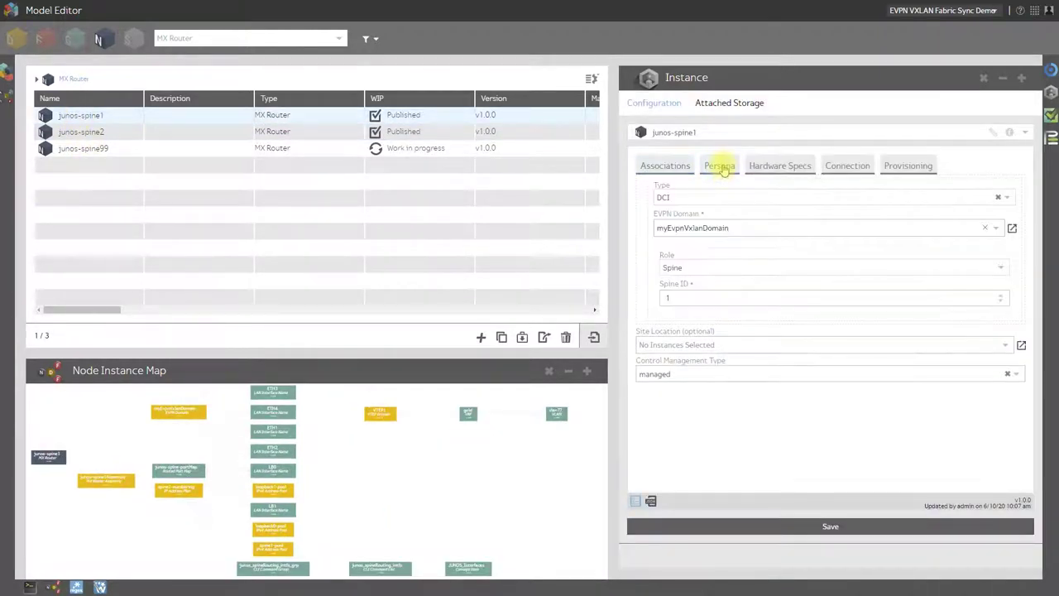
left_click(723, 269)
left_click(691, 318)
Step: Examine the VTEP1 domain and its link to the gold VRF in the Node Instance Map of junos-spine1
left_click_drag(432, 429, 427, 498)
scroll(314, 494, "up", 5)
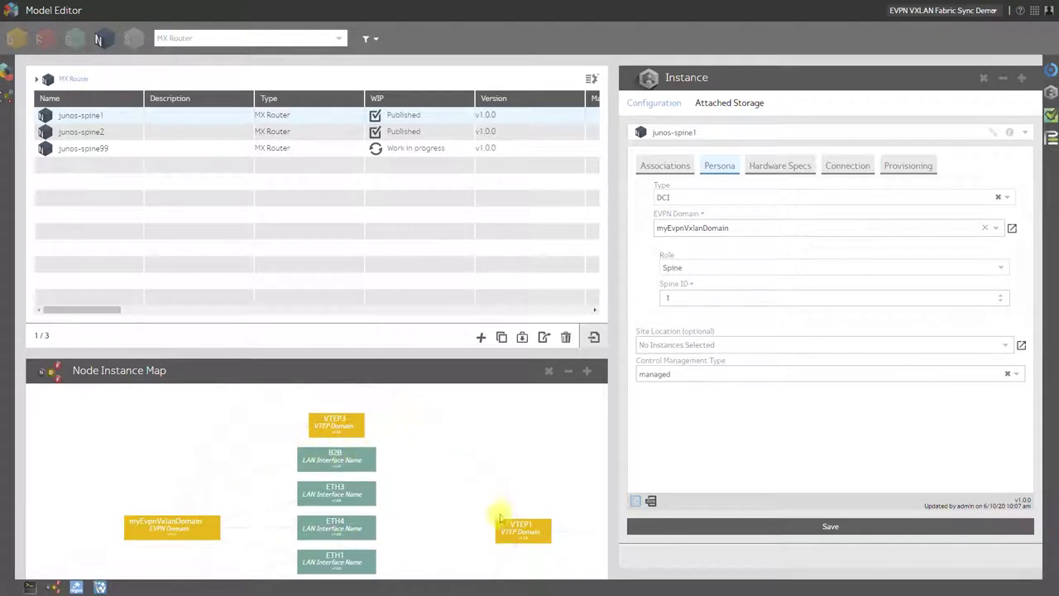
left_click_drag(468, 515, 346, 500)
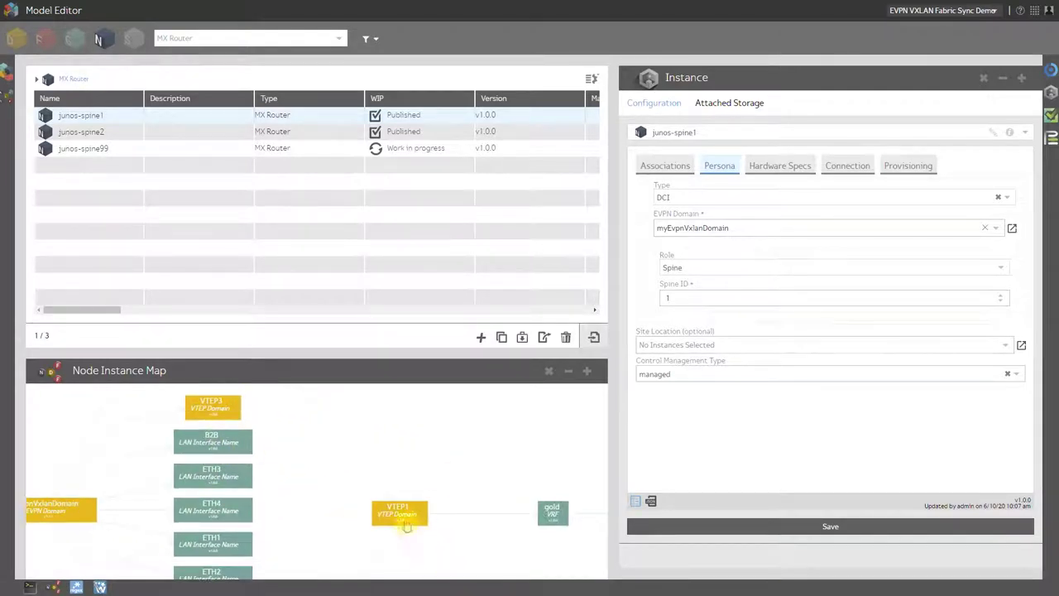
Step: Open the VTEP1 domain from the Node Instance Map and check which tenant VRFs can be assigned, keeping gold selected
left_click(397, 515)
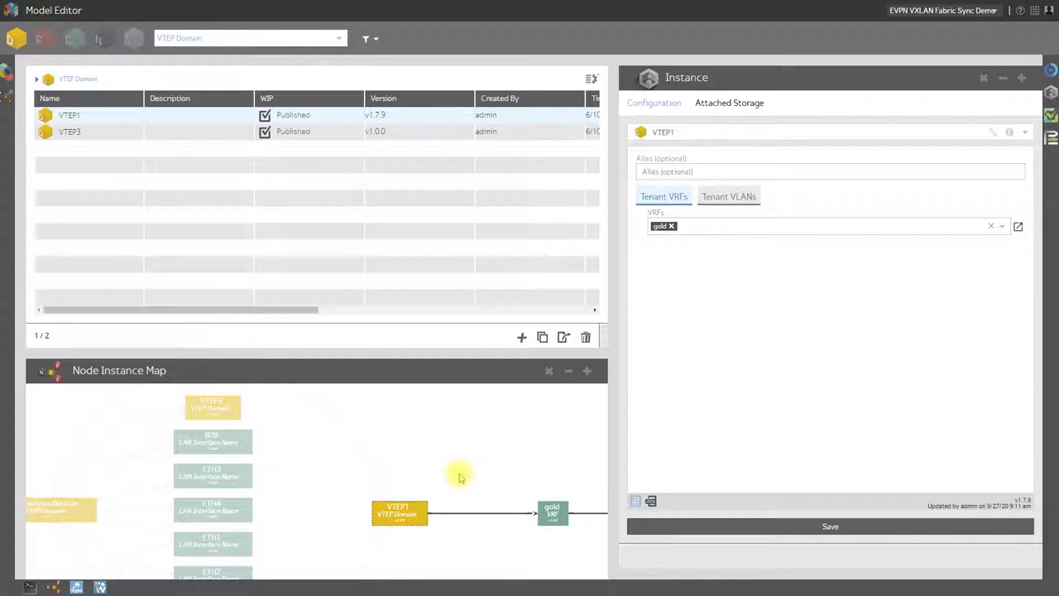
left_click_drag(460, 477, 437, 472)
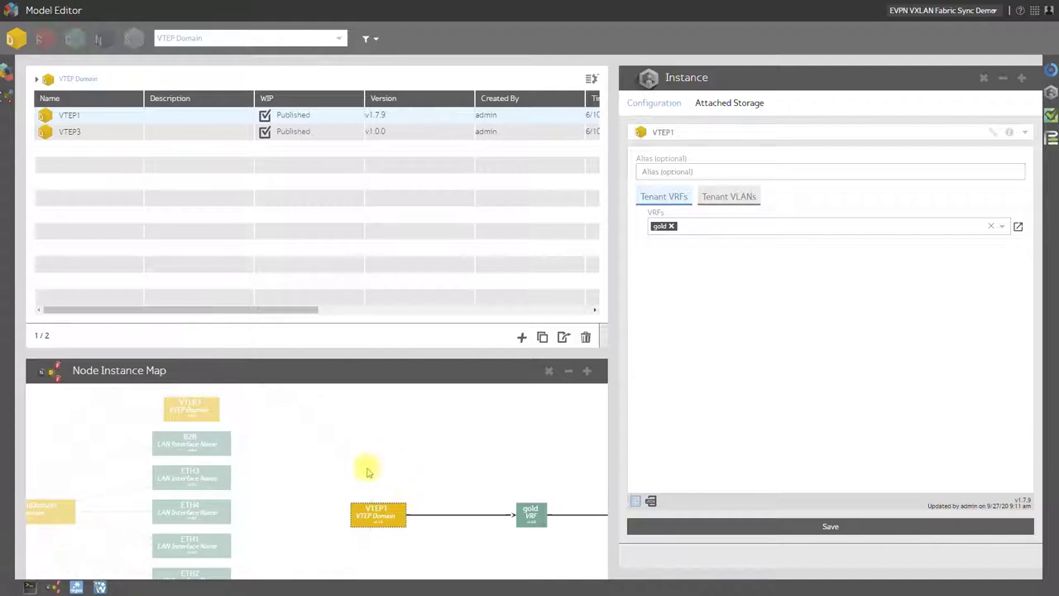
left_click(1003, 226)
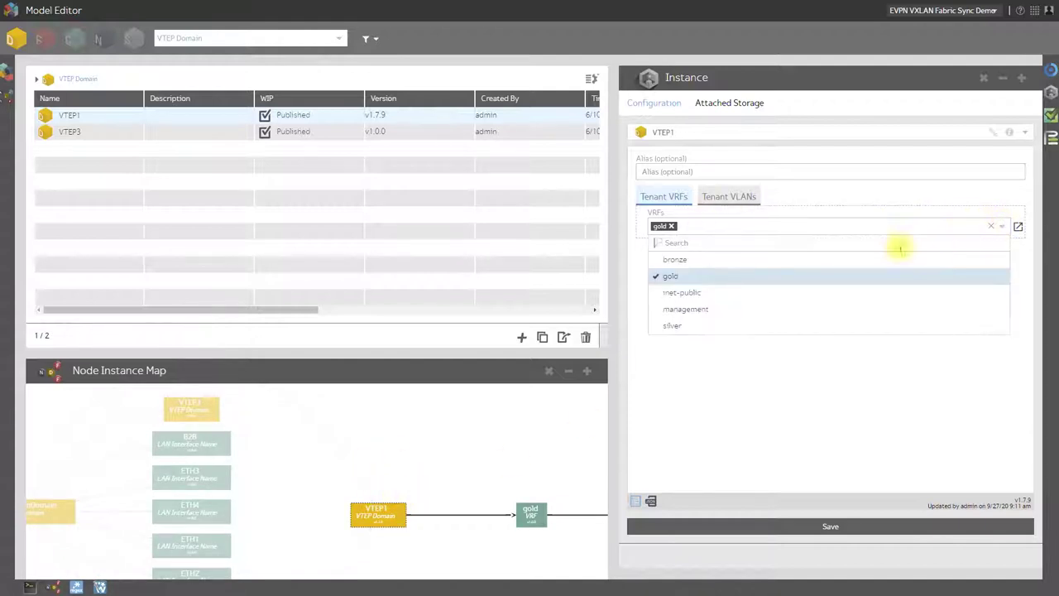
left_click(700, 389)
Step: Check the VLAN choices under the tenant VLANs of VTEP1 without selecting any, and return to its tenant VRFs
left_click(732, 198)
left_click(817, 227)
left_click(693, 355)
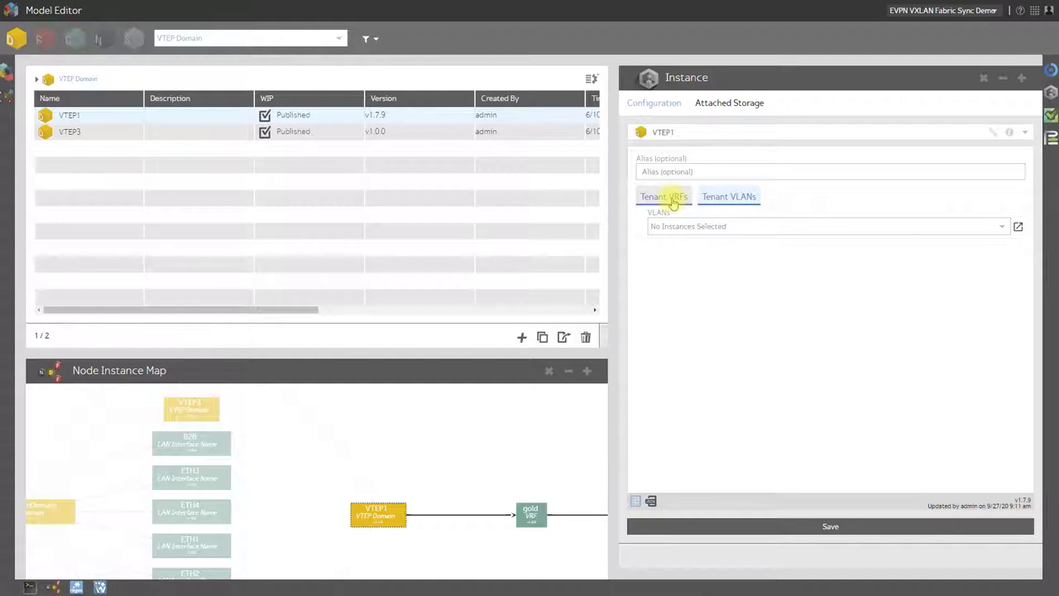
left_click(674, 201)
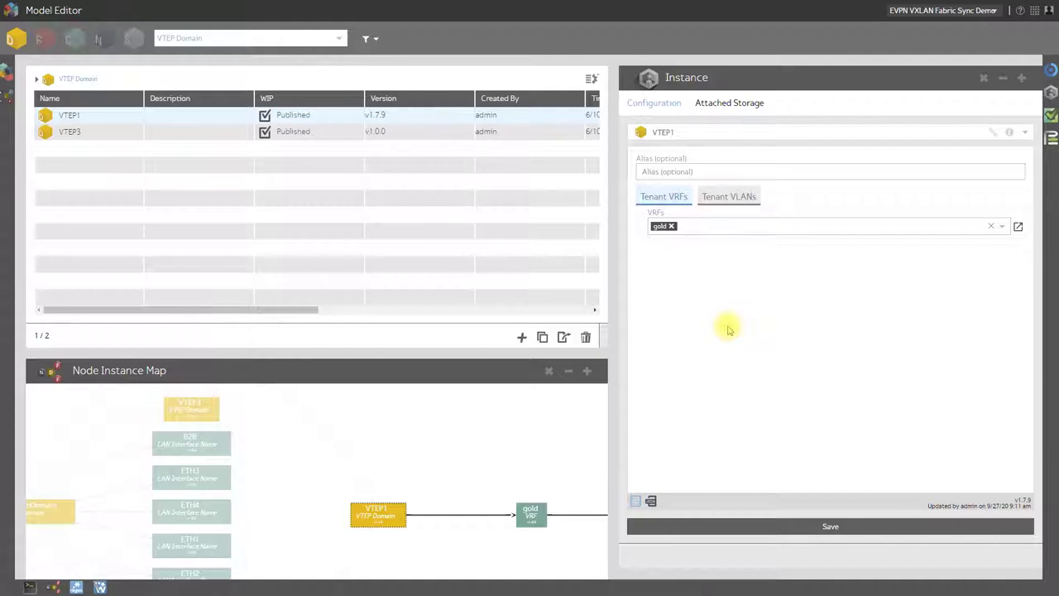
left_click(667, 235)
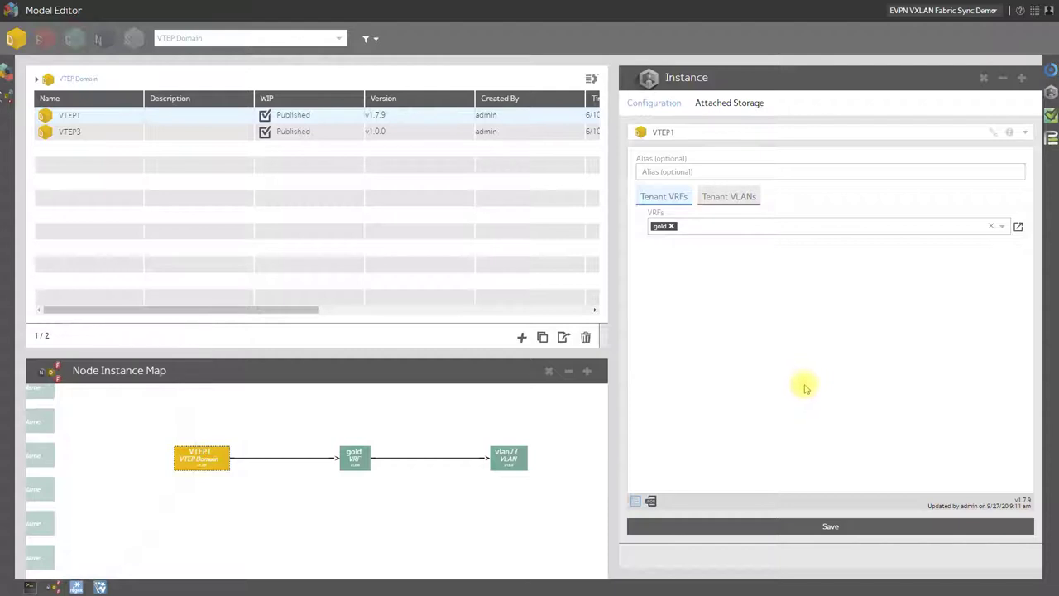
Step: Examine the gold VRF linked to VTEP1, comparing the domain's VRF assignment with the VRF's type, VLAN and VNI settings
left_click(356, 457)
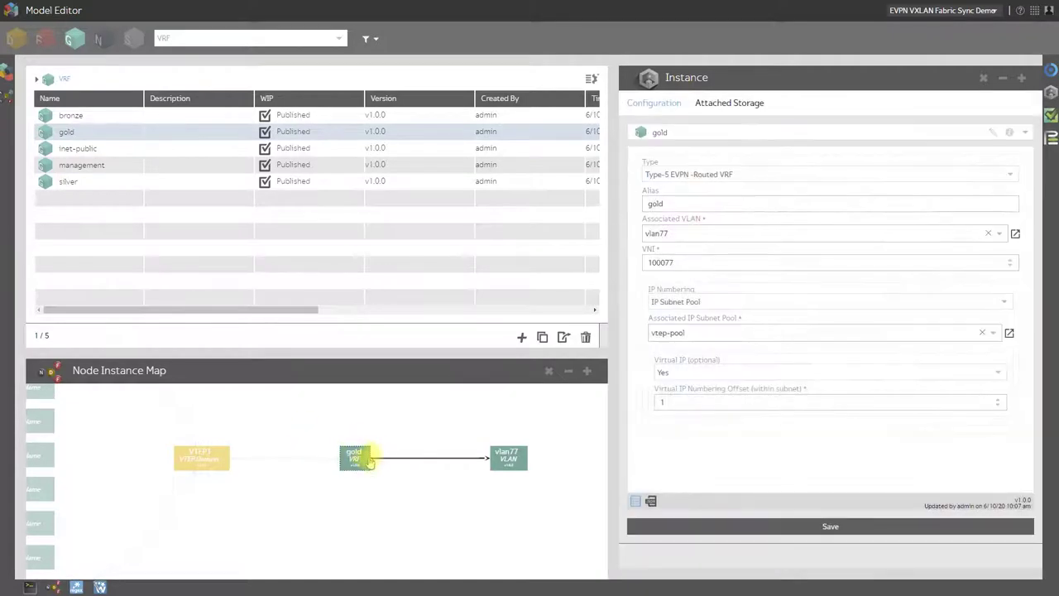
left_click(202, 458)
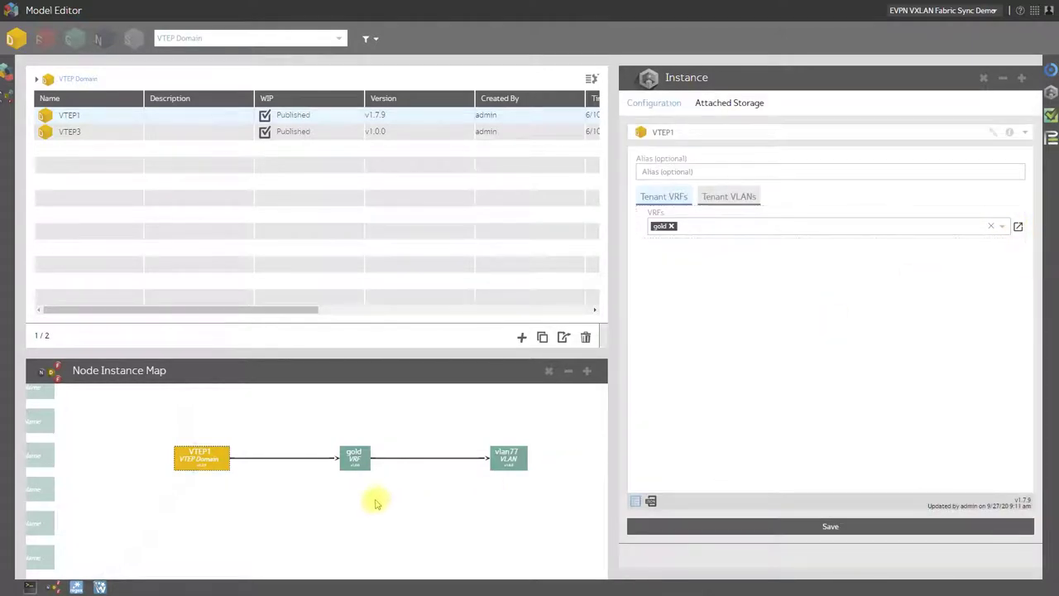
left_click(355, 466)
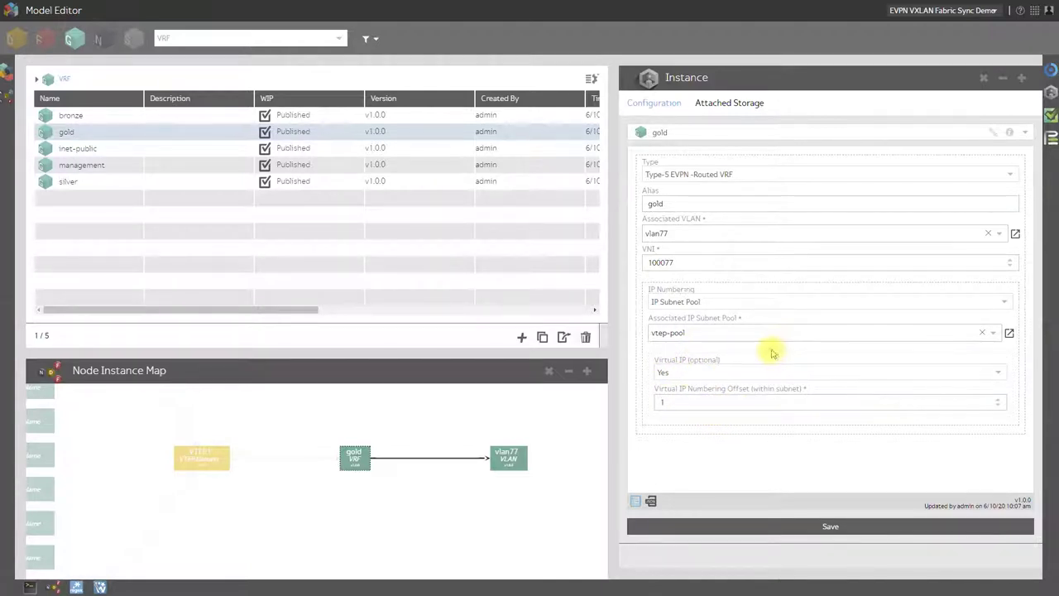
Step: Inspect the vtep-pool subnet pool associated with the gold VRF, and return to the junos-spine1 node in the Node Instance Map
left_click(1011, 334)
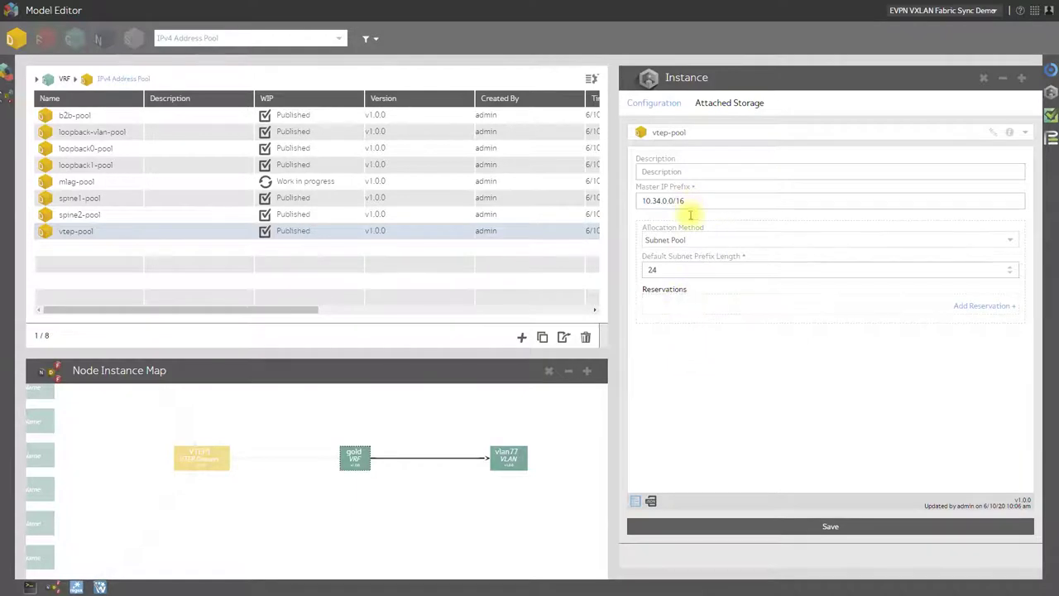
left_click(356, 460)
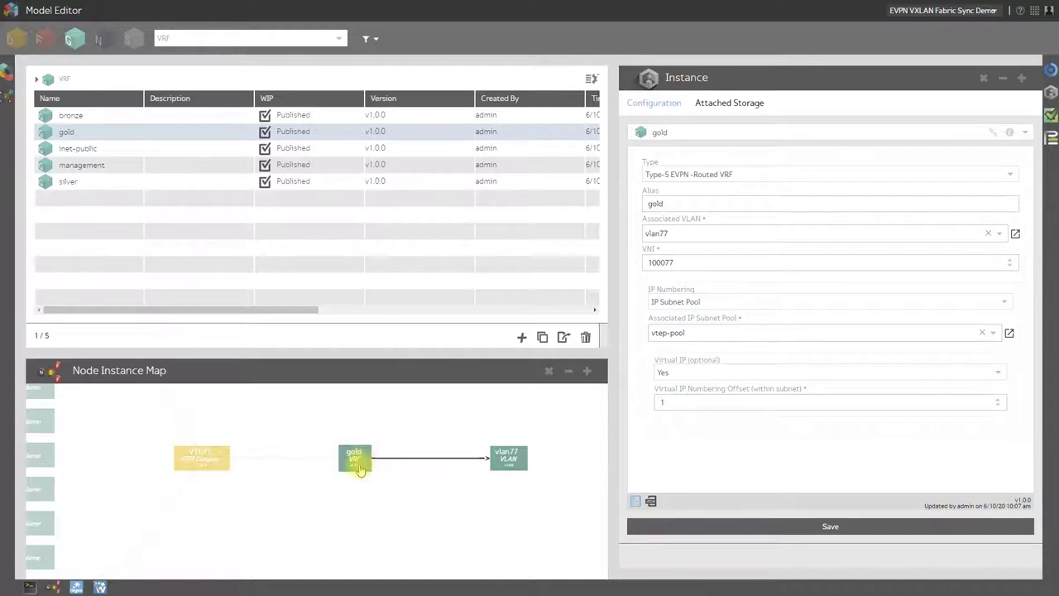
double_click(175, 465)
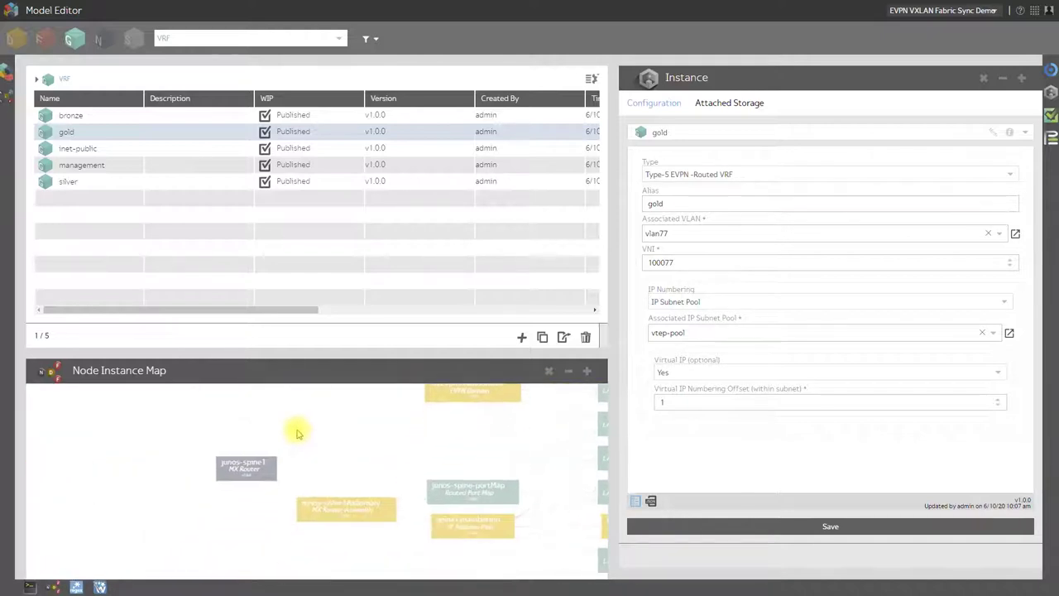
double_click(249, 467)
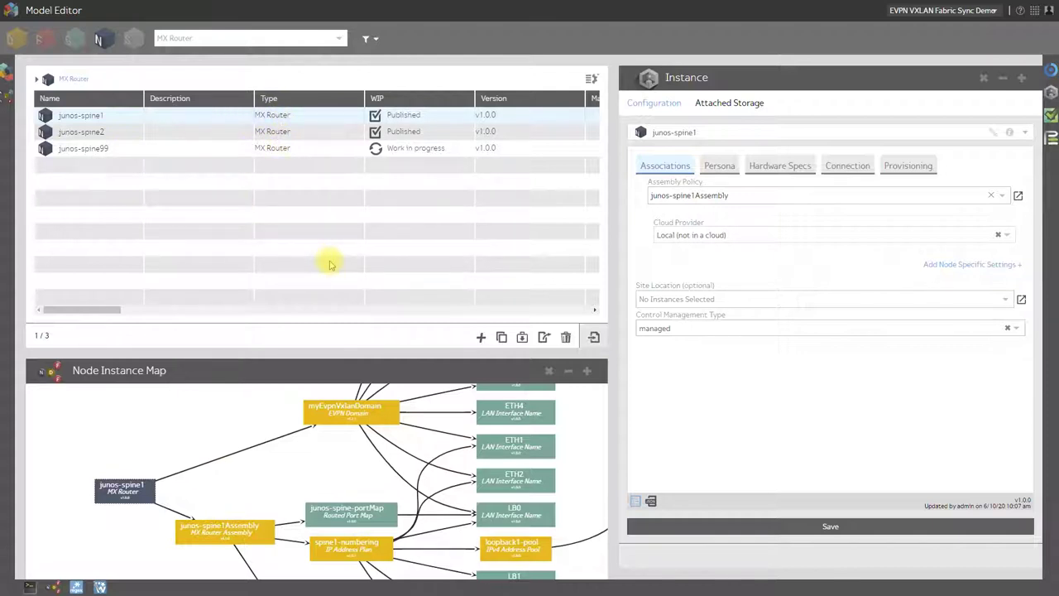
Step: Show the QFX Switch nodes and check the Node Instance Map and persona settings of junos-leaf1
left_click(192, 37)
scroll(203, 123, "down", 2)
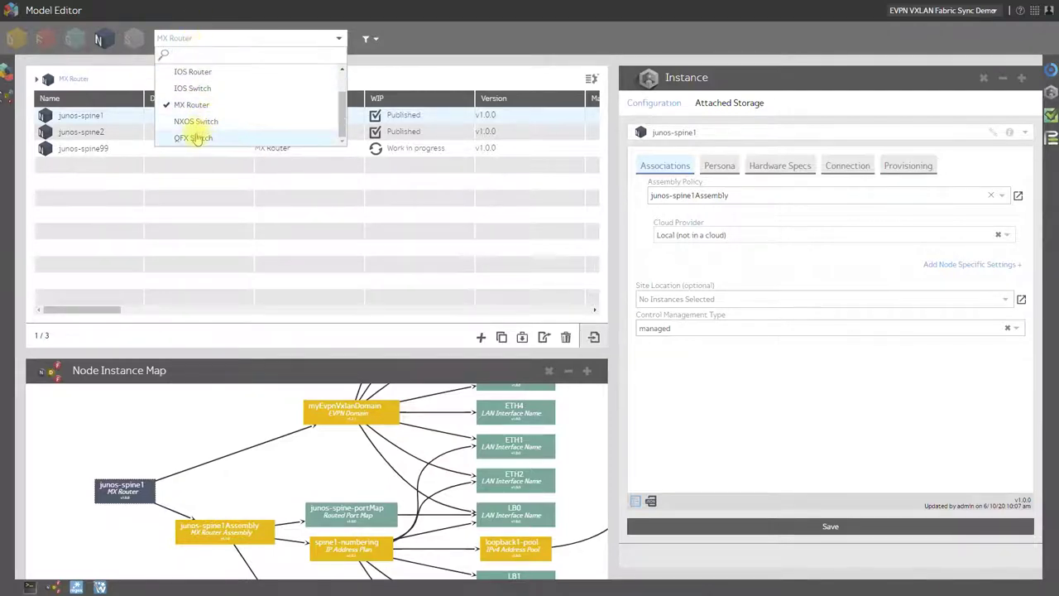
left_click(195, 135)
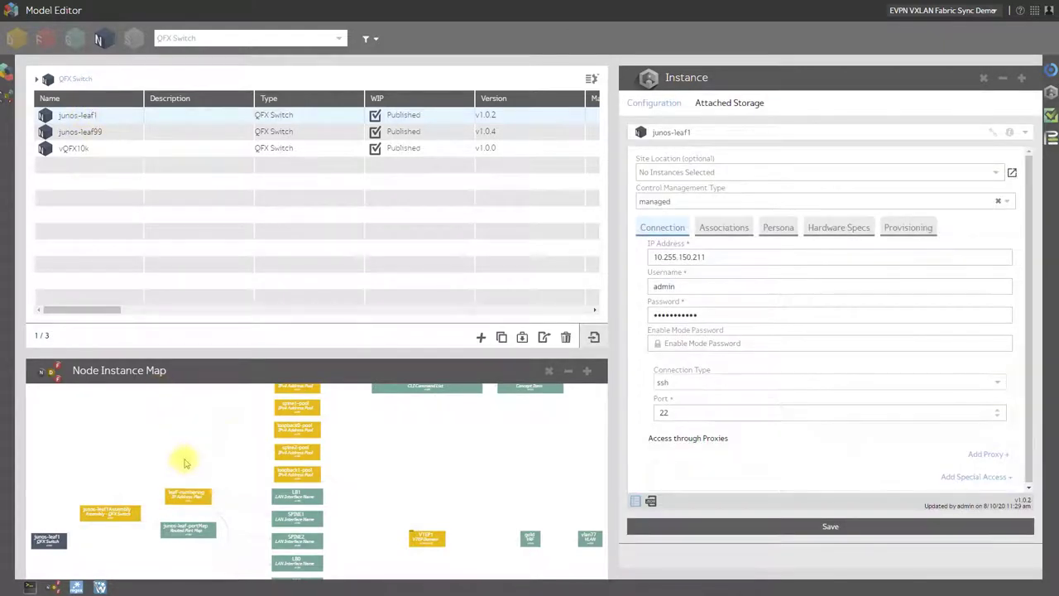
left_click_drag(184, 460, 224, 440)
scroll(96, 502, "up", 3)
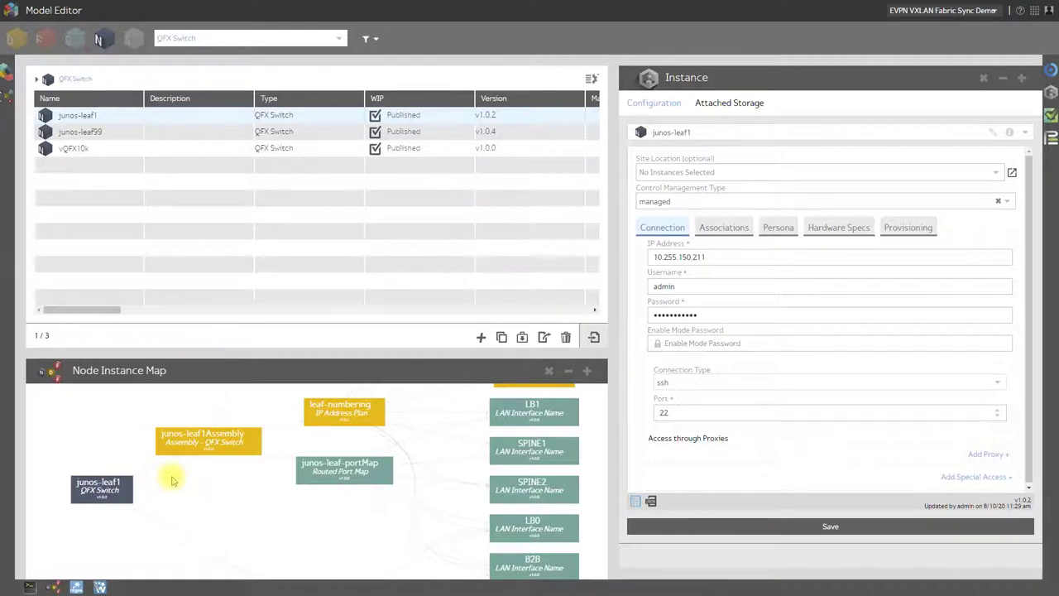
left_click(780, 232)
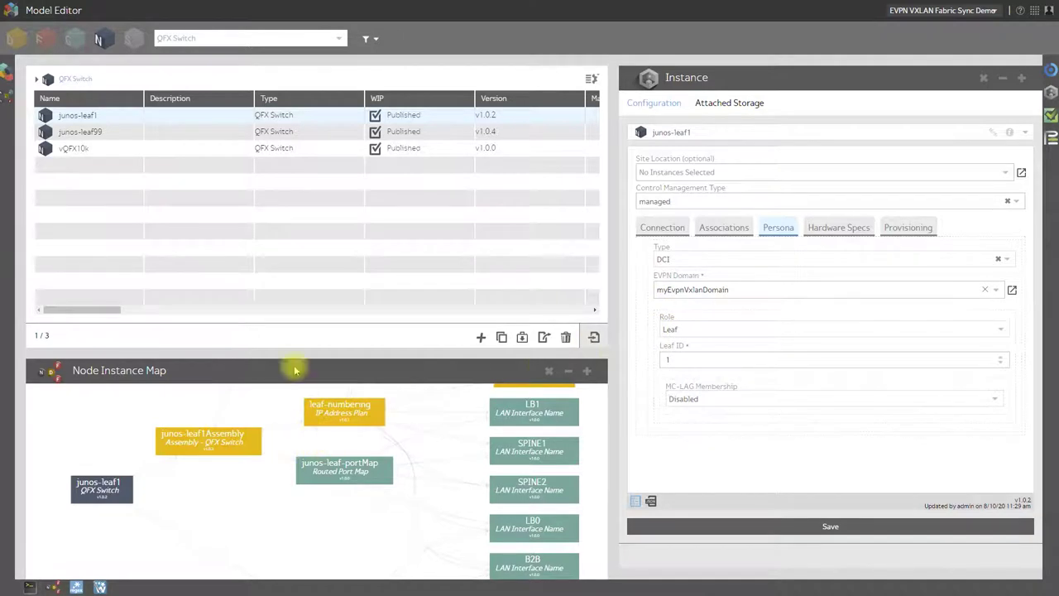
Step: Return to the MX Router nodes and run a Preview Features action on junos-spine1 with the Connected preview type
left_click(189, 37)
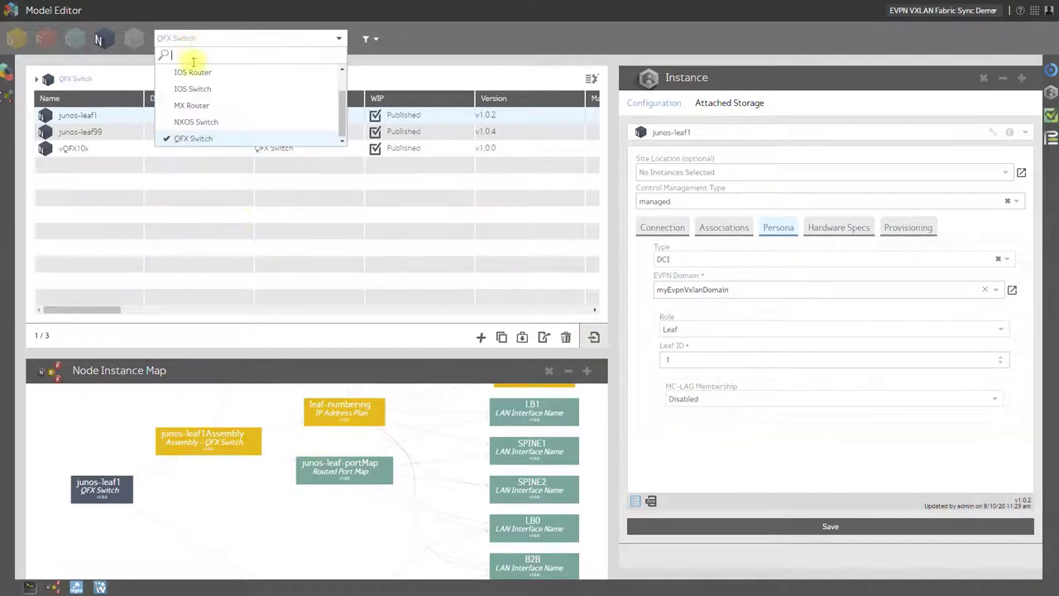
left_click(199, 109)
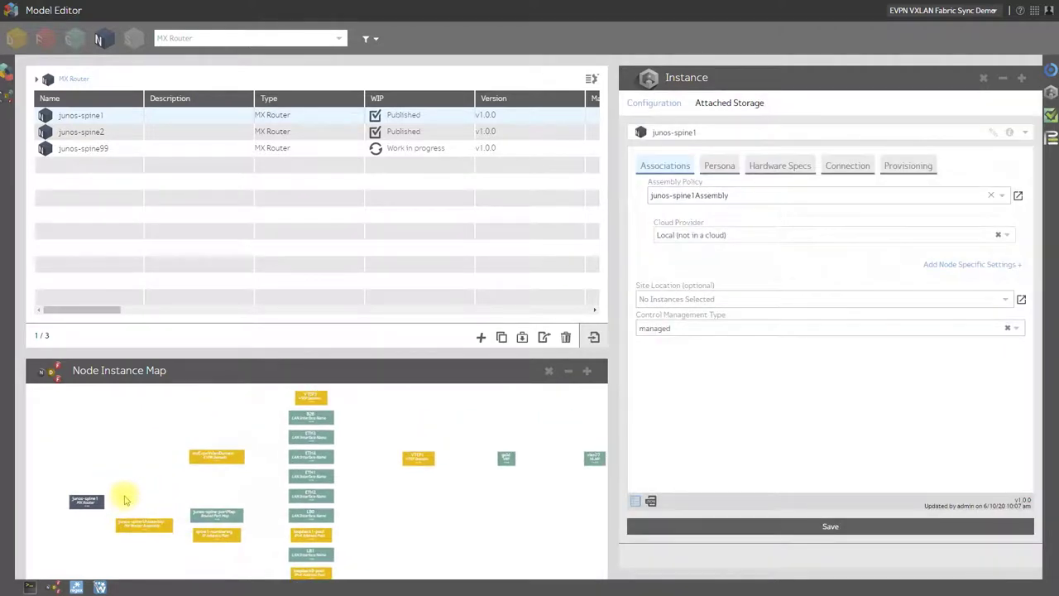
scroll(87, 504, "up", 5)
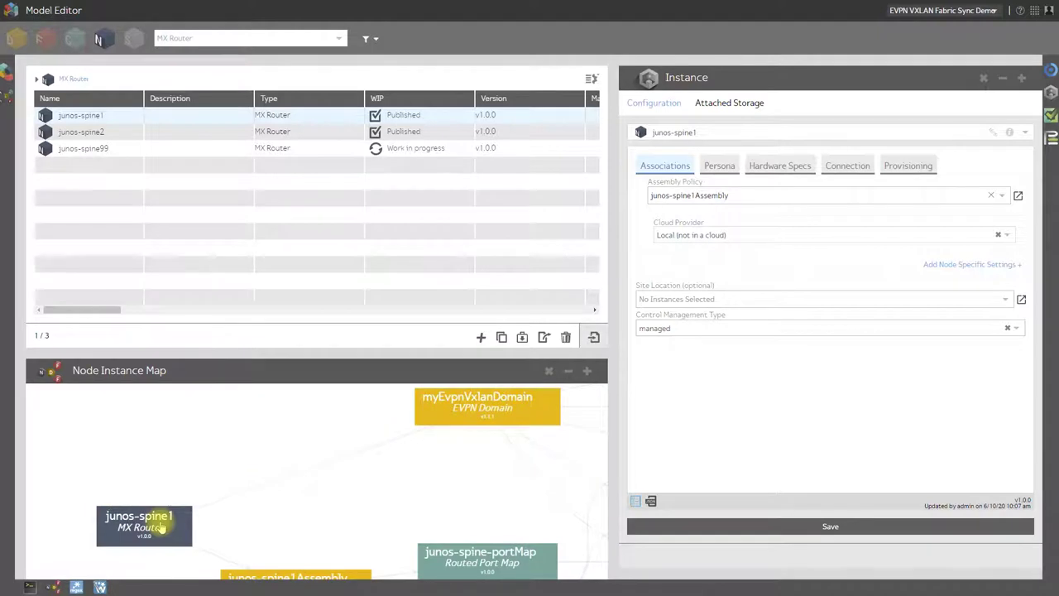
left_click(1050, 115)
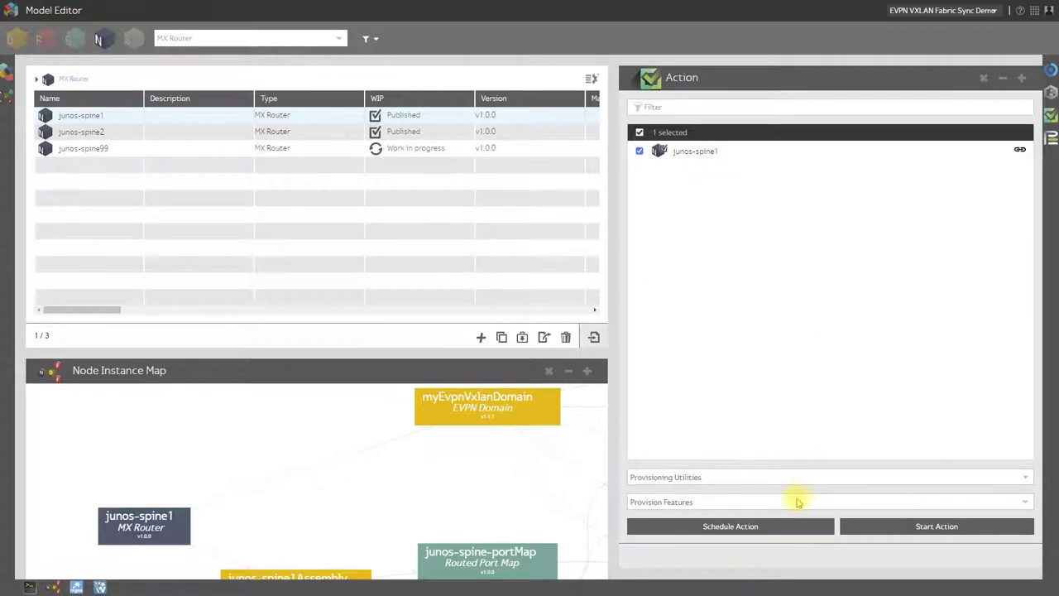
left_click(798, 502)
left_click(764, 404)
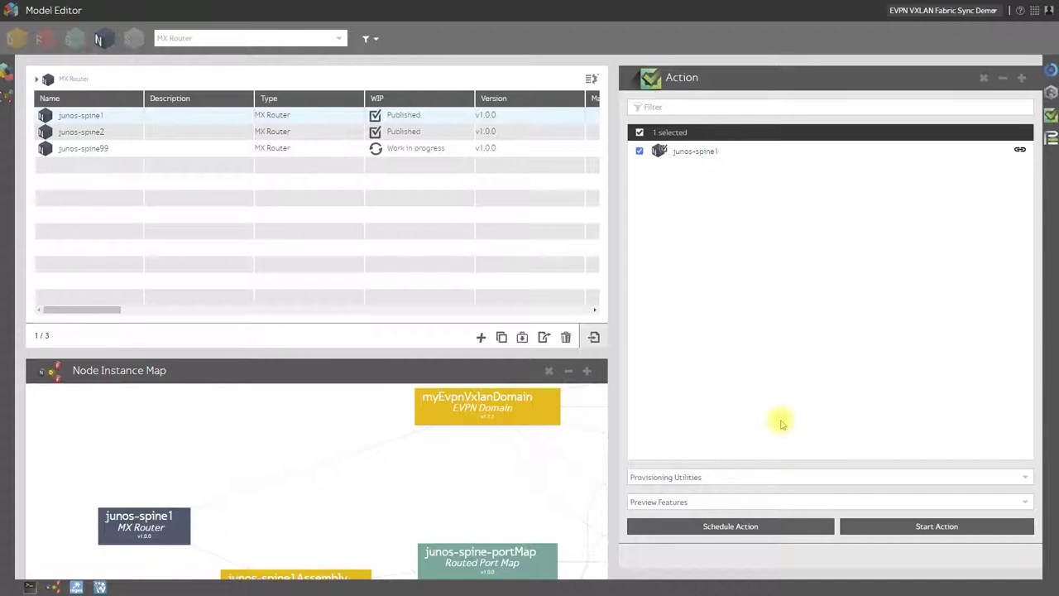
left_click(903, 528)
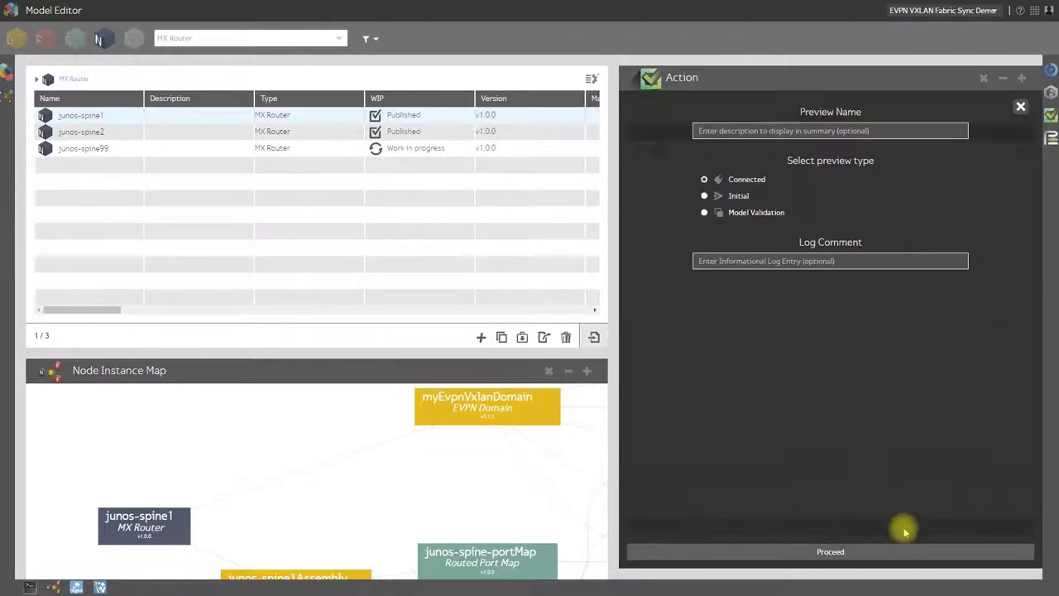
left_click(858, 559)
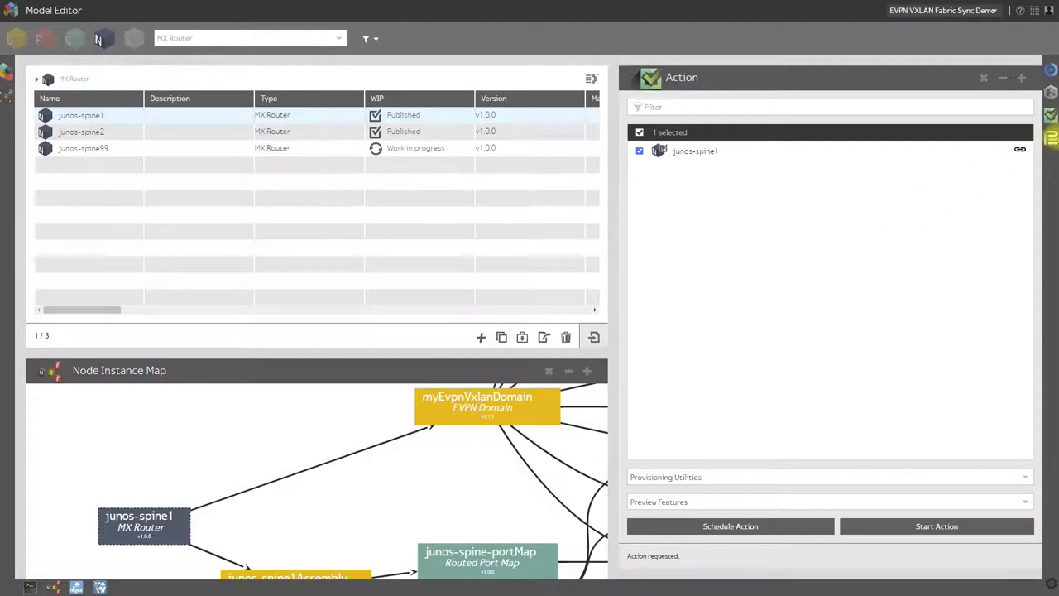
Step: Open the newest preview in the provisioning history of junos-spine1 and view its processed CLI output
left_click(1050, 139)
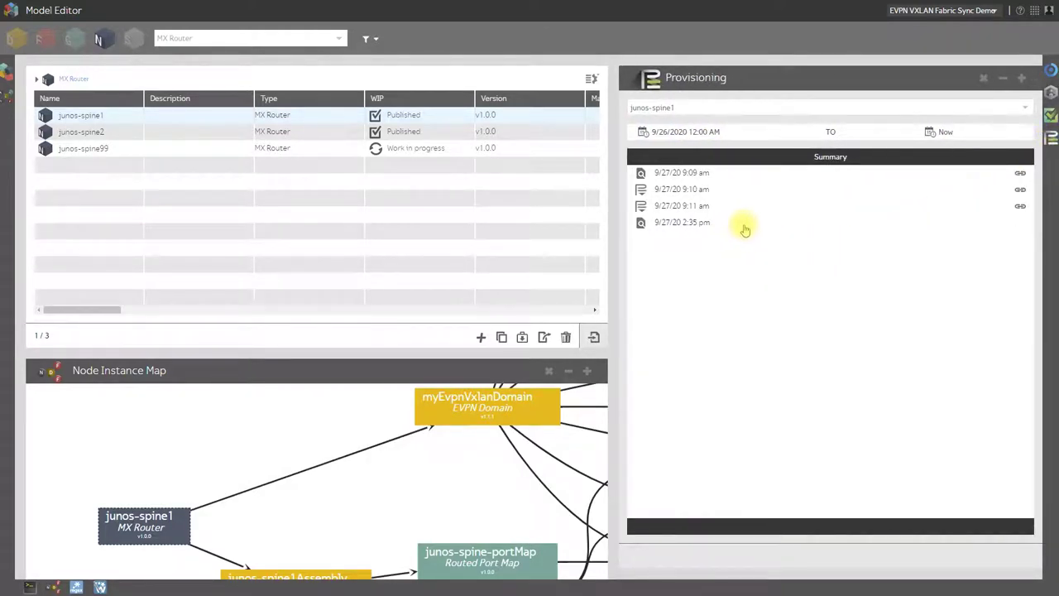
left_click(745, 225)
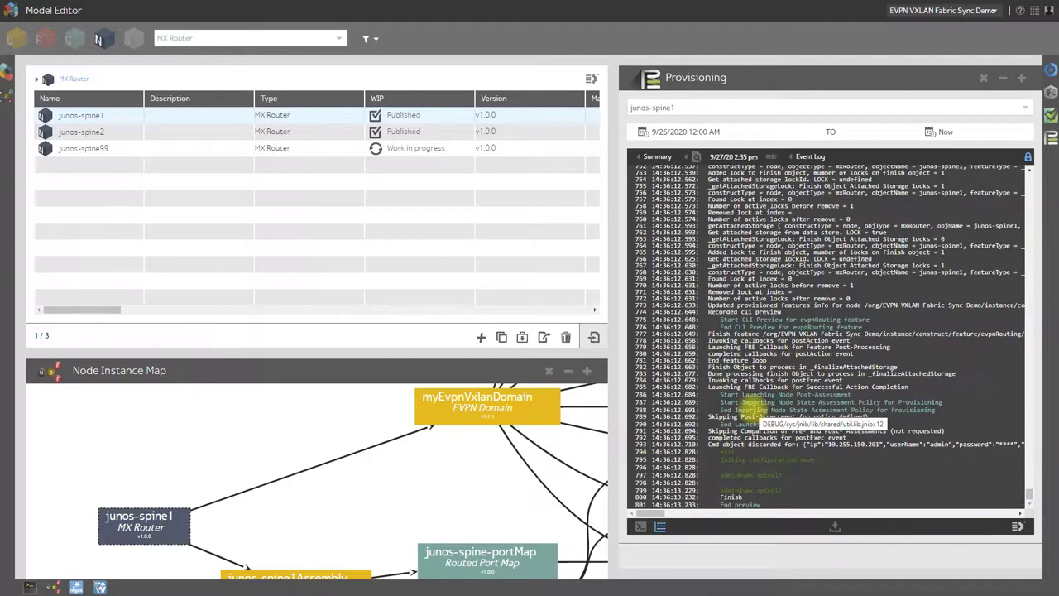
left_click(639, 532)
left_click(997, 527)
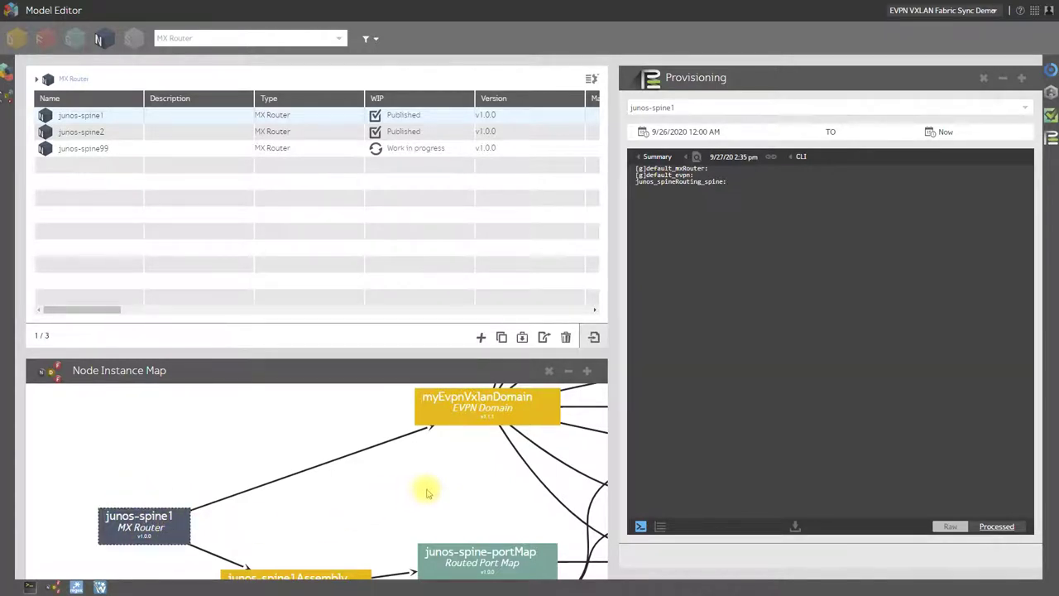
Step: Trace the links from myEvpnVxlanDomain and loopback1-pool to VTEP1 and the gold VRF in the Node Instance Map
scroll(439, 491, "down", 2)
left_click_drag(444, 492, 303, 492)
left_click_drag(560, 478, 503, 499)
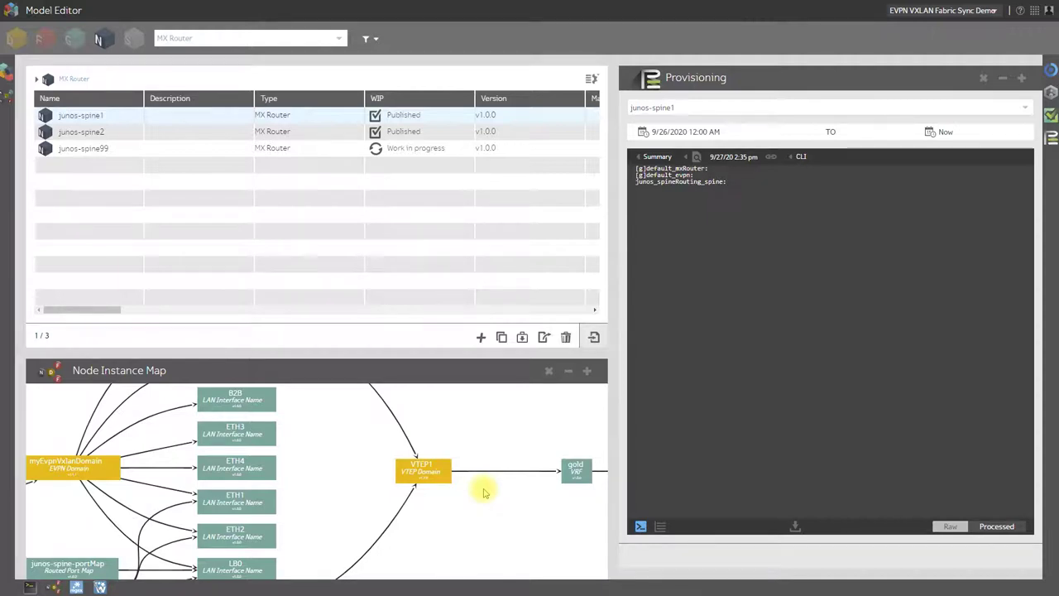
scroll(484, 494, "down", 1)
left_click_drag(482, 517, 464, 489)
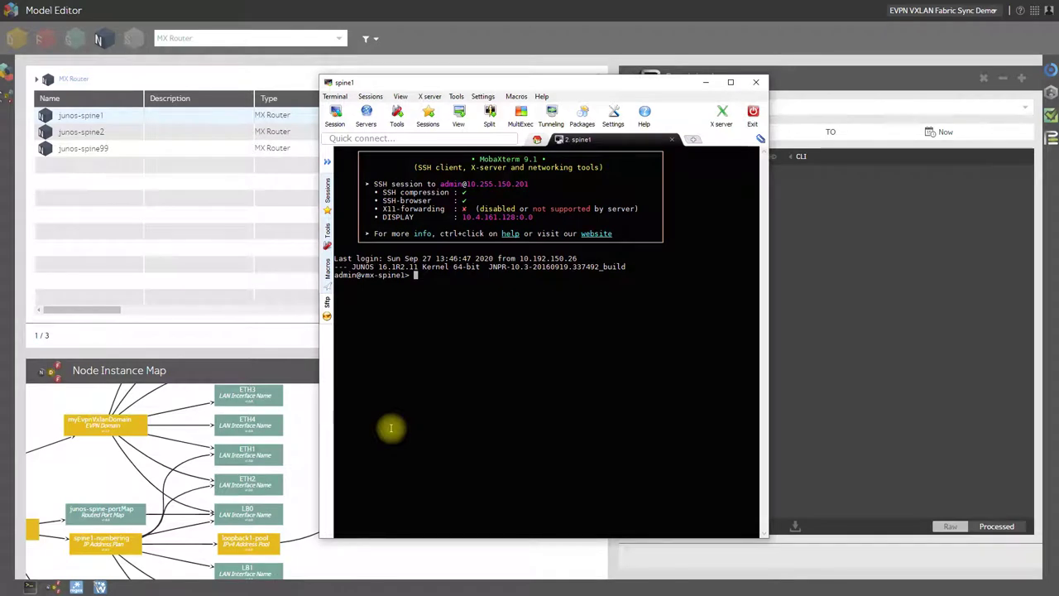
Step: Switch to the MobaXterm session on spine1, run configure, and list the configuration with show | display set
key("Return")
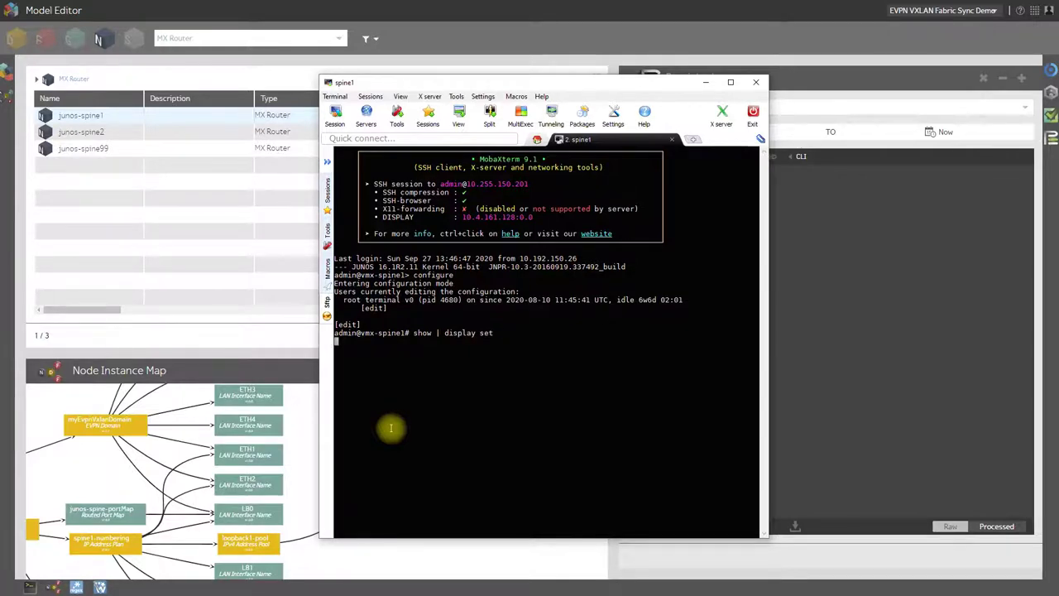
key("Return")
key("space")
Step: Review the listed configuration, highlight the VRF_77 and VS_VLAN77 routing-instance lines, and switch back to the Model Editor
scroll(543, 366, "up", 5)
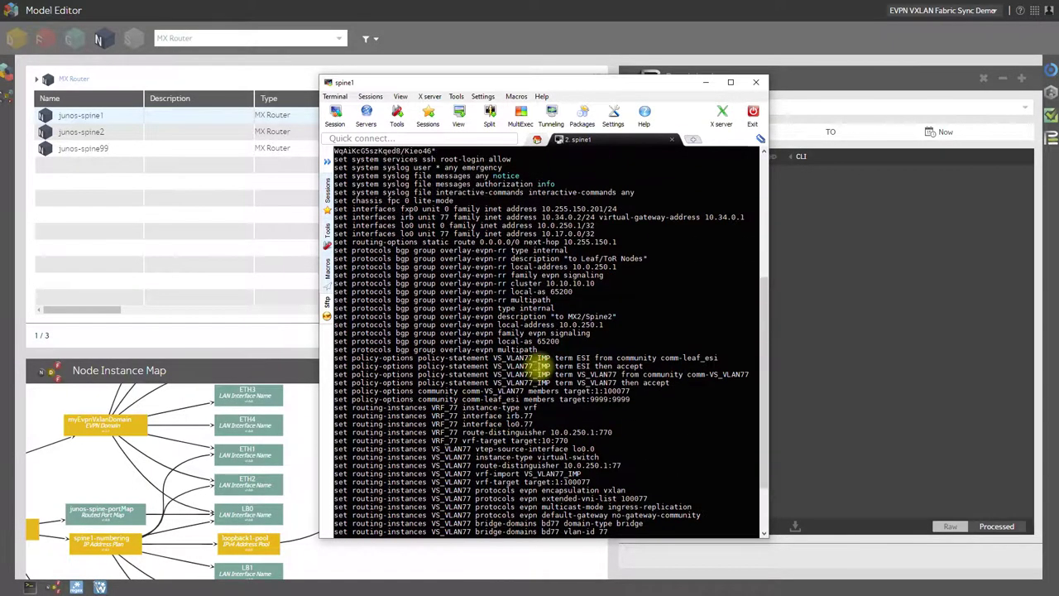
scroll(546, 352, "down", 2)
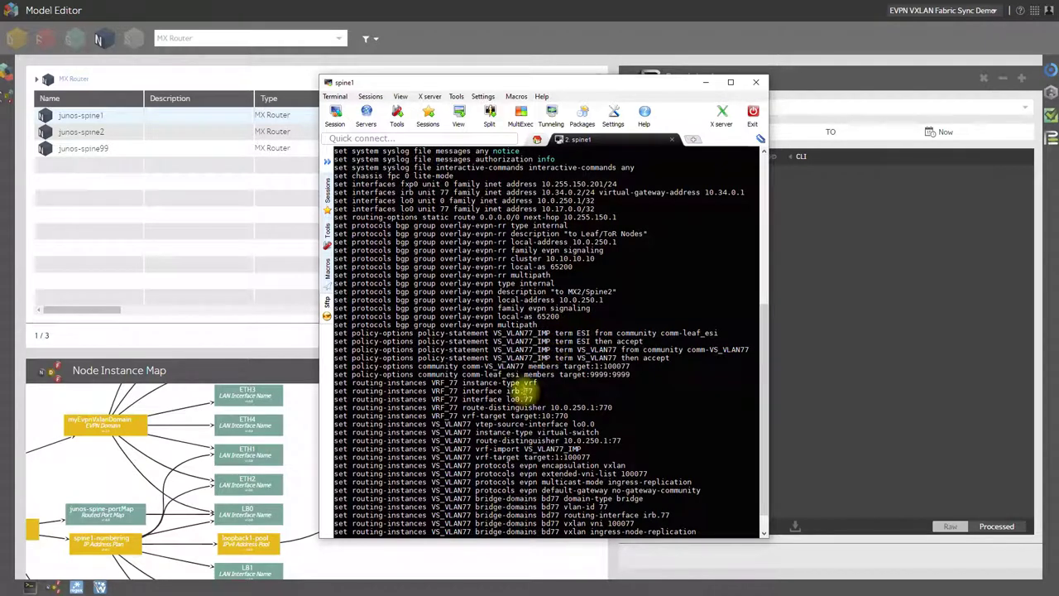
double_click(527, 390)
scroll(435, 398, "down", 1)
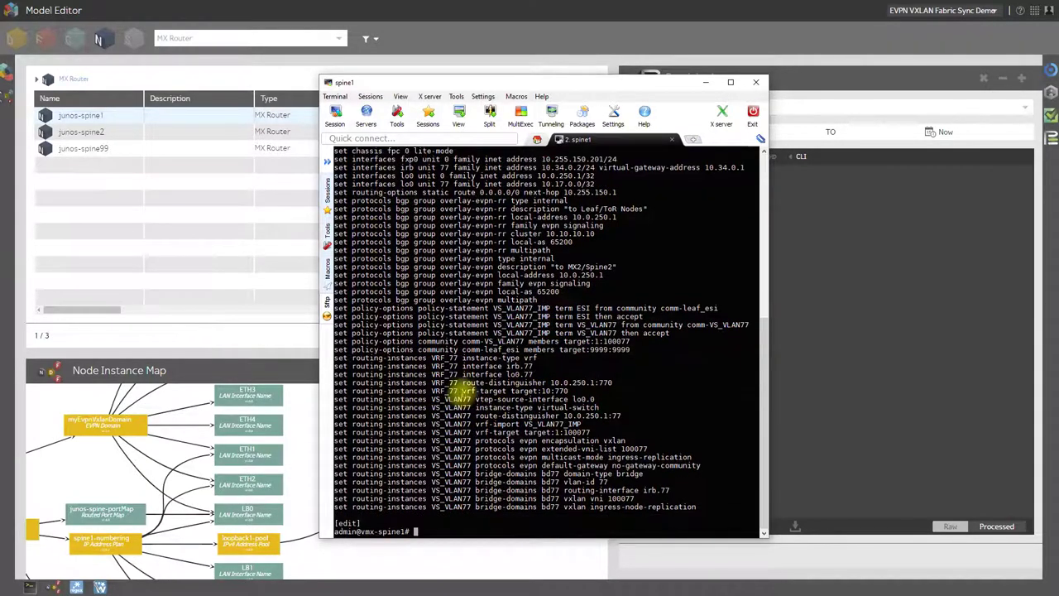
left_click_drag(458, 350, 698, 511)
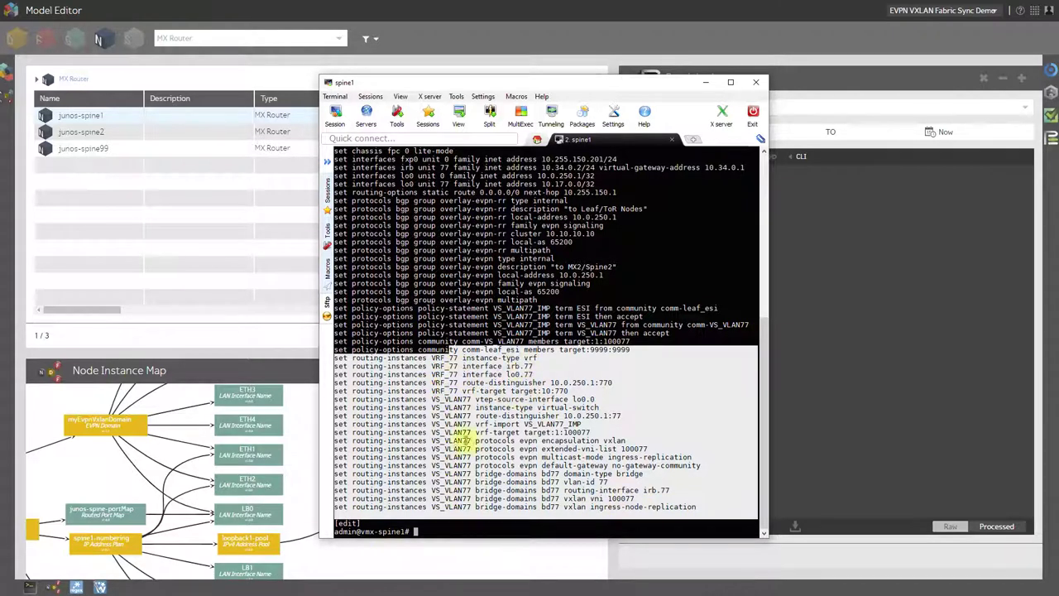
left_click(309, 445)
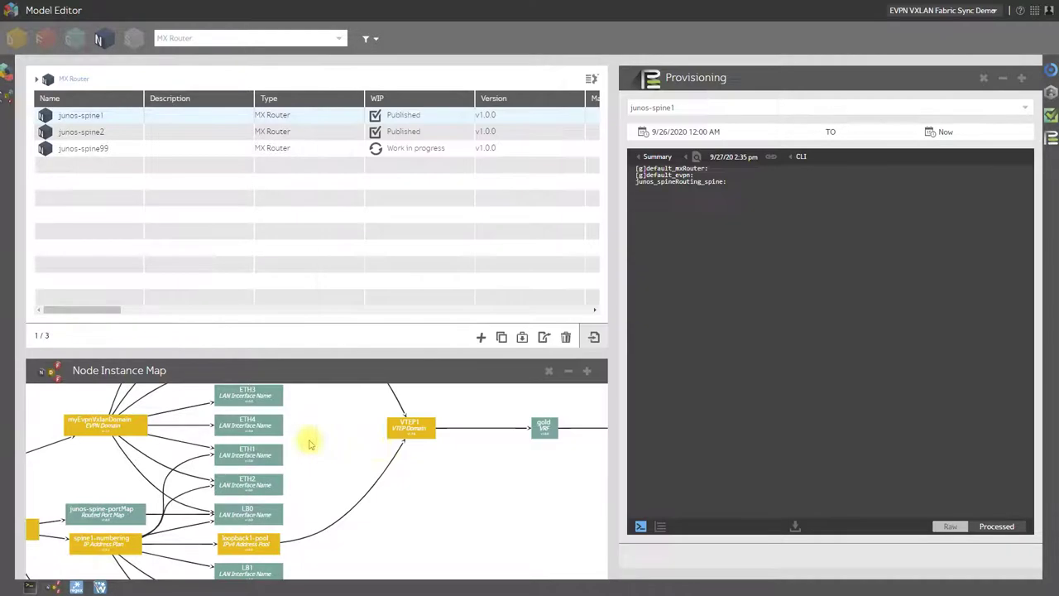
Step: Open the gold VRF instance from the Node Instance Map and compare its settings with the VRF_77 and VS_VLAN77 lines in the spine1 terminal
left_click(547, 433)
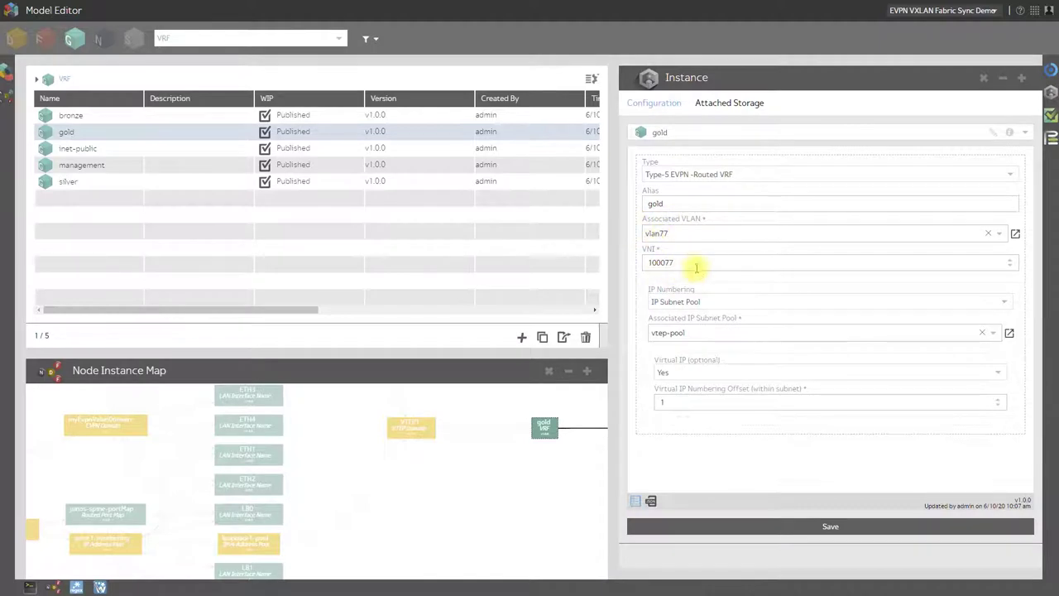
key("alt+Tab")
left_click_drag(587, 85, 444, 84)
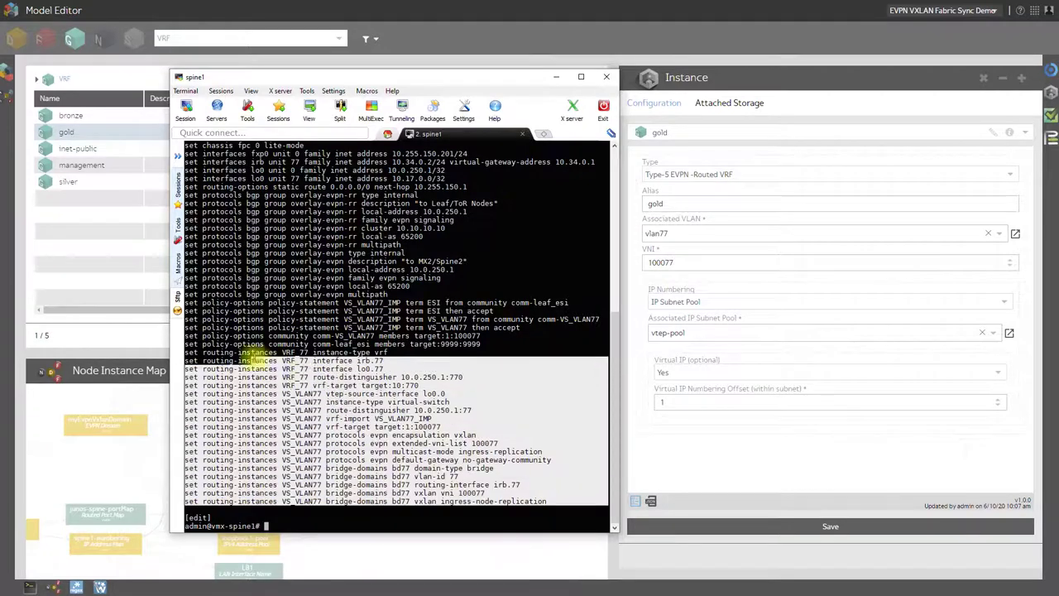
left_click(411, 547)
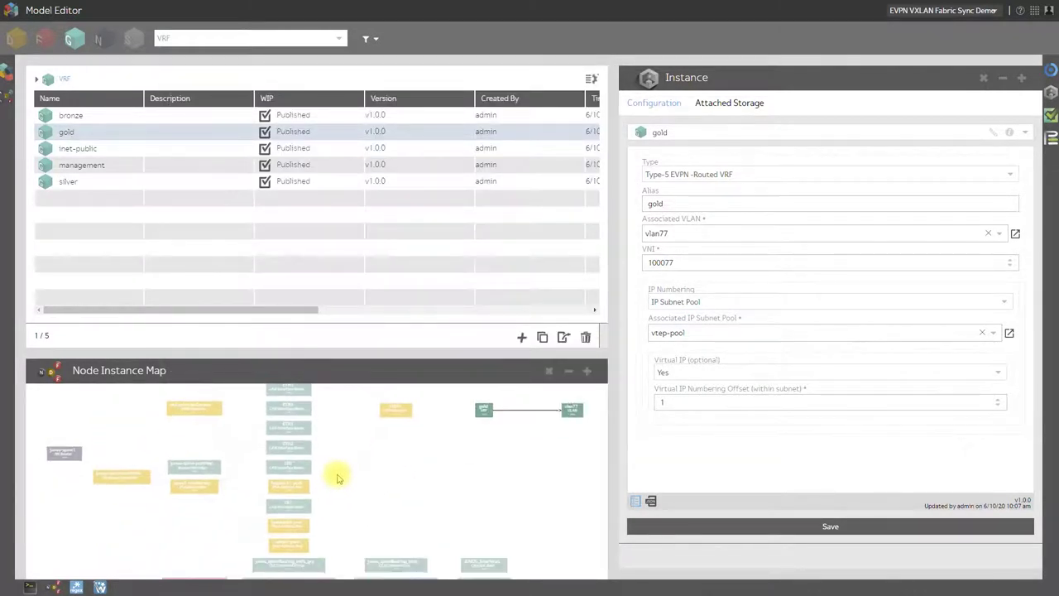
key("alt+Tab")
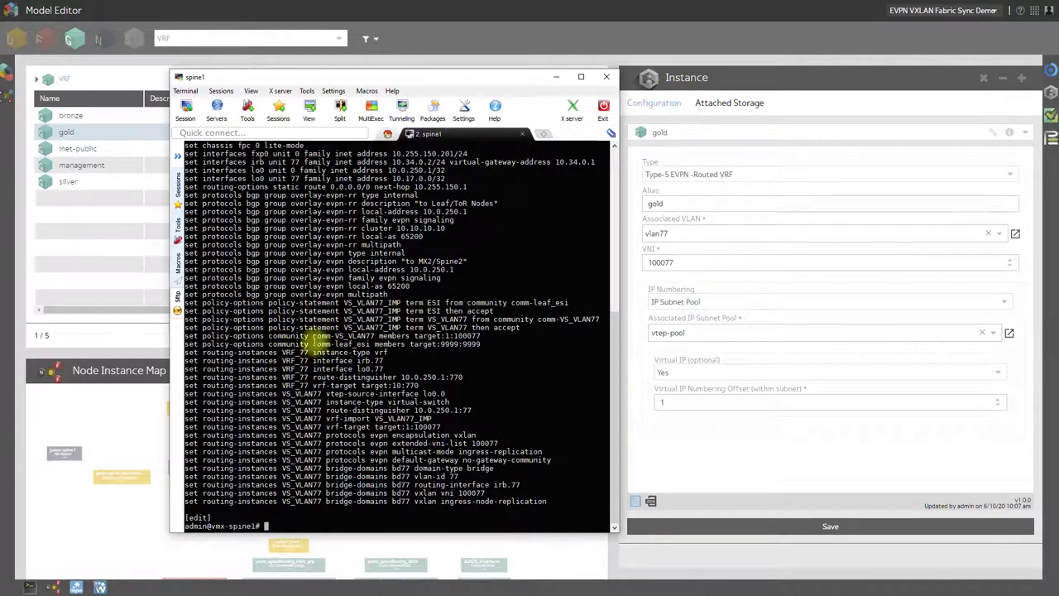
left_click(540, 550)
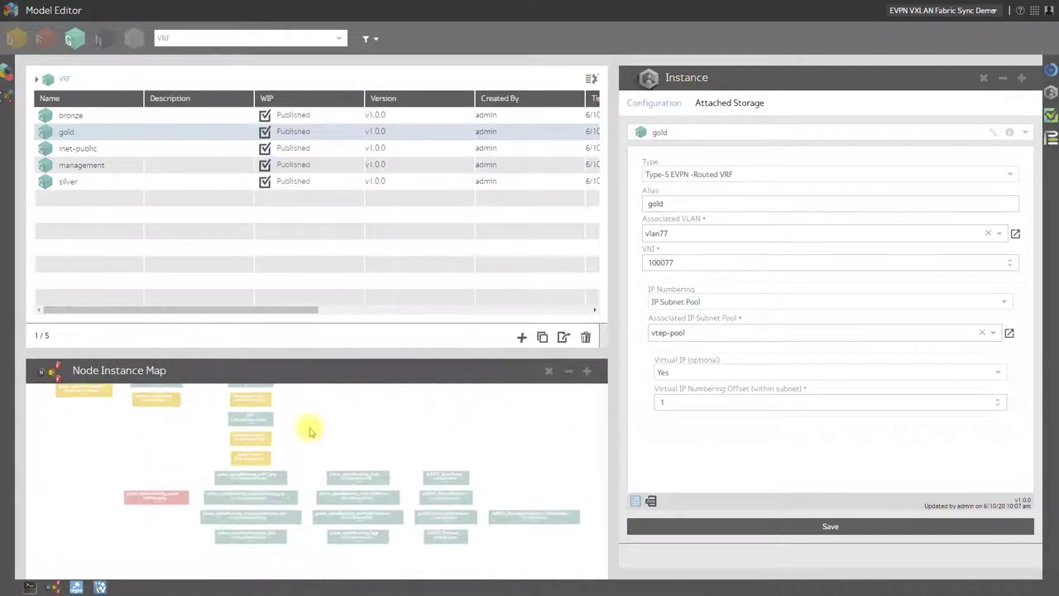
Step: Find the junos_spineRouting_spine feature in the Node Instance Map and open its instance to view its selected CLI command groups
scroll(335, 489, "up", 2)
left_click_drag(329, 490, 318, 464)
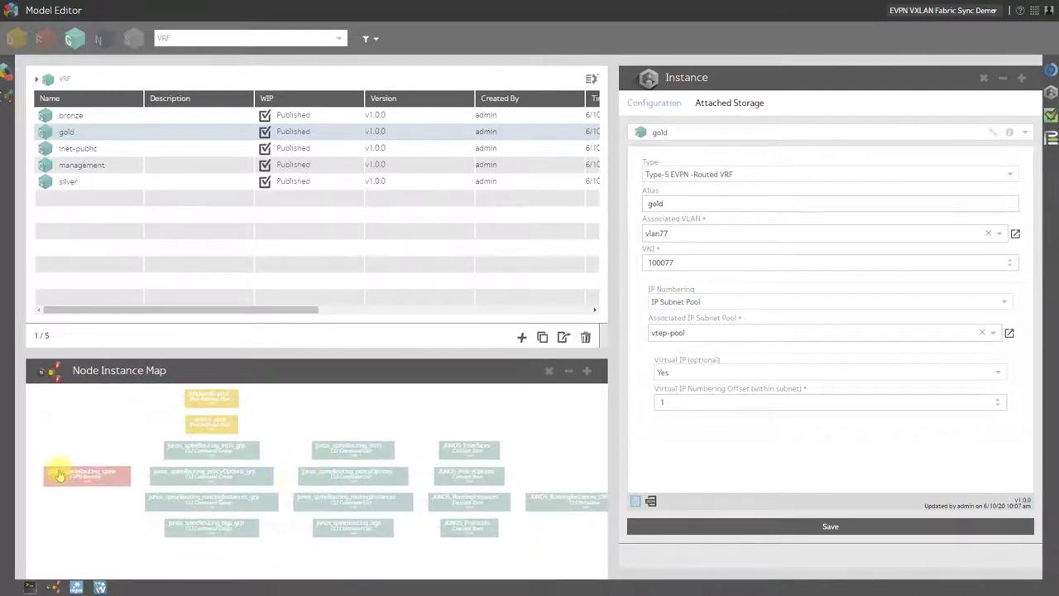
left_click(64, 478)
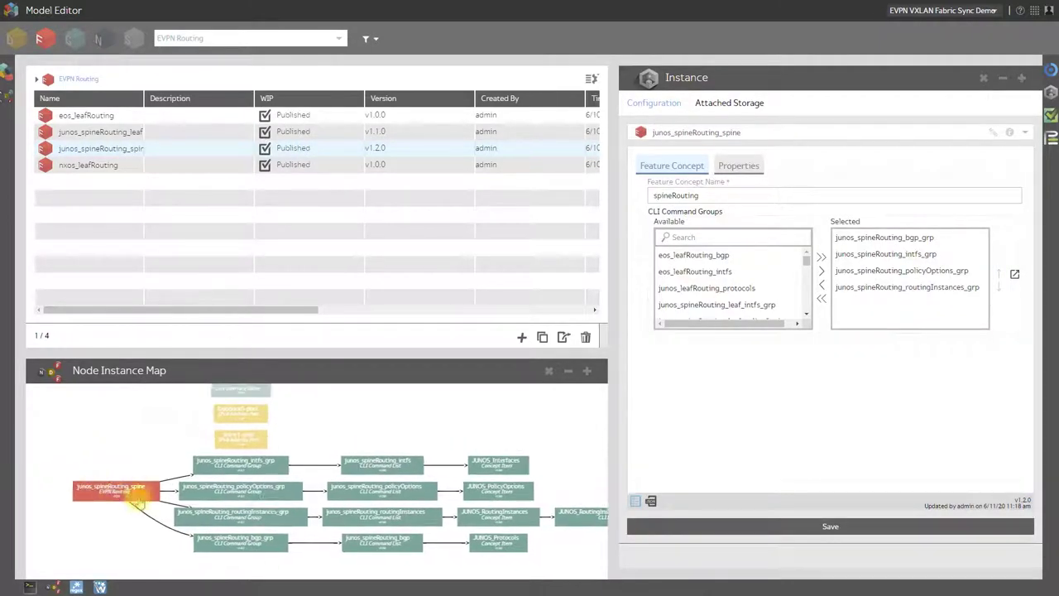
Step: Review the CLI commands in the junos_spineRouting policyOptions, routingInstances and bgp command lists, returning to the routingInstances list
left_click_drag(242, 514, 226, 492)
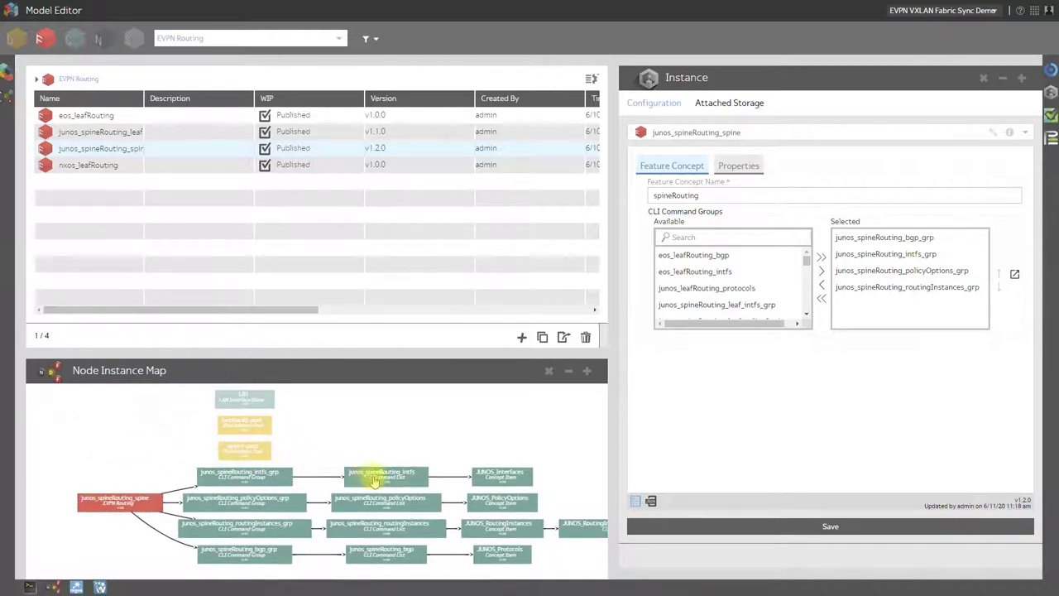
left_click(394, 502)
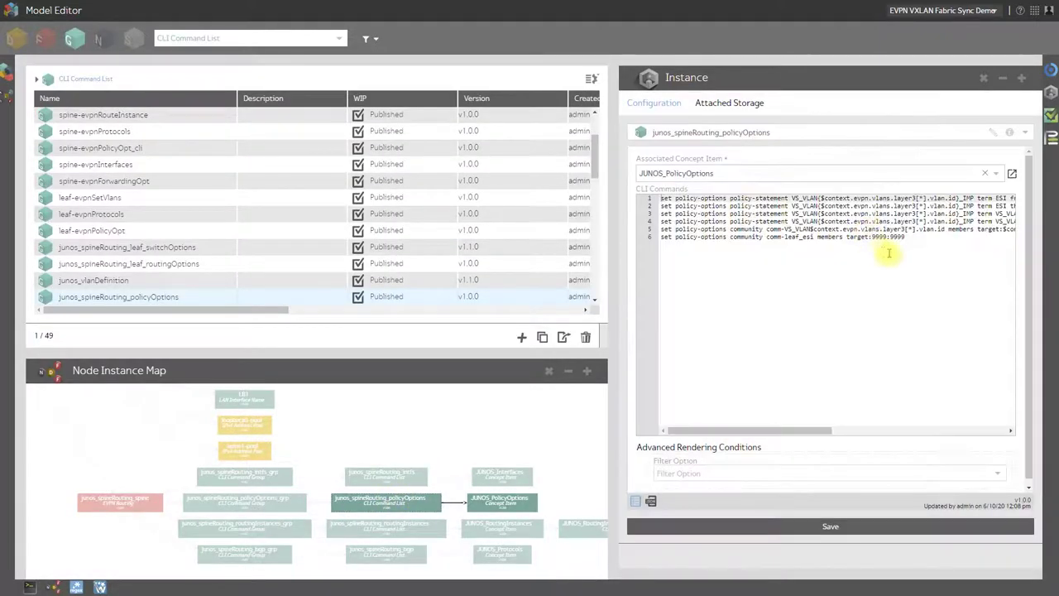
left_click(401, 525)
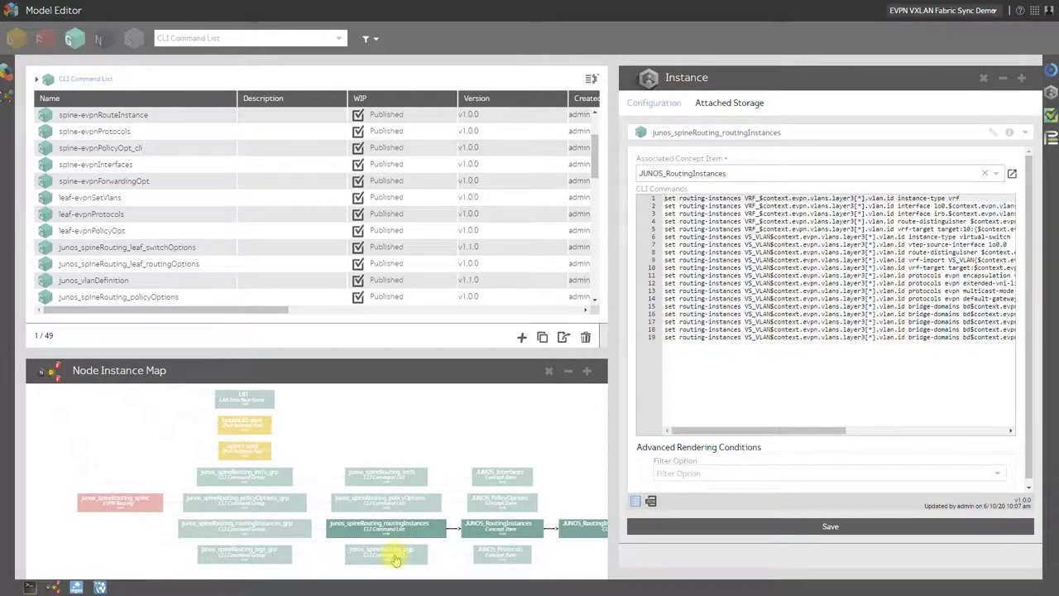
left_click(396, 561)
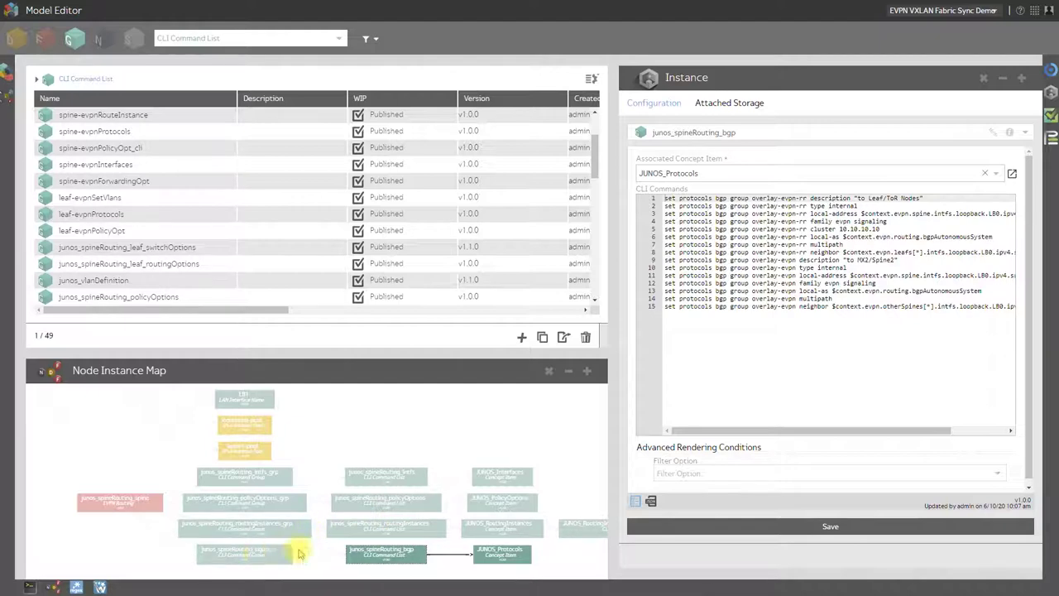
left_click(381, 527)
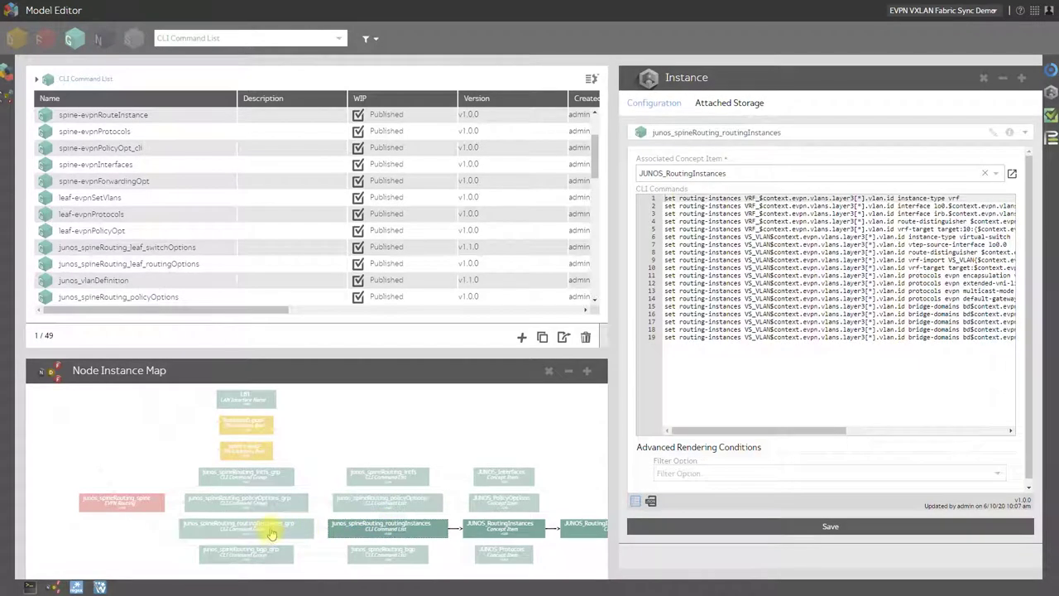
Step: Check the allowed CLI commands of junos_spineRouting_routingInstances_grp, and highlight a $context.evpn reference in the junos_spineRouting_policyOptions commands
left_click(271, 534)
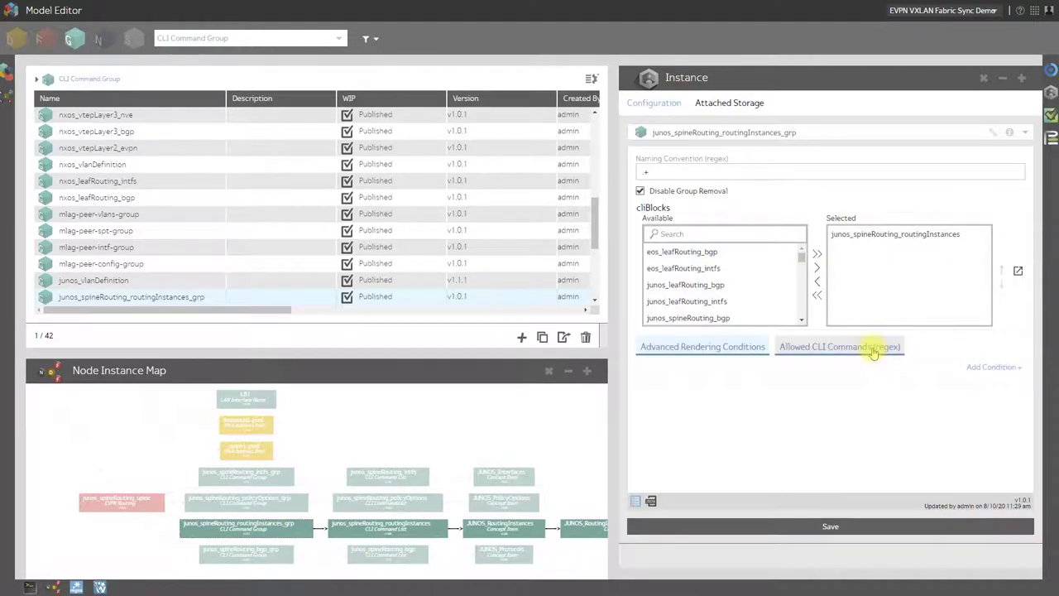
left_click(874, 352)
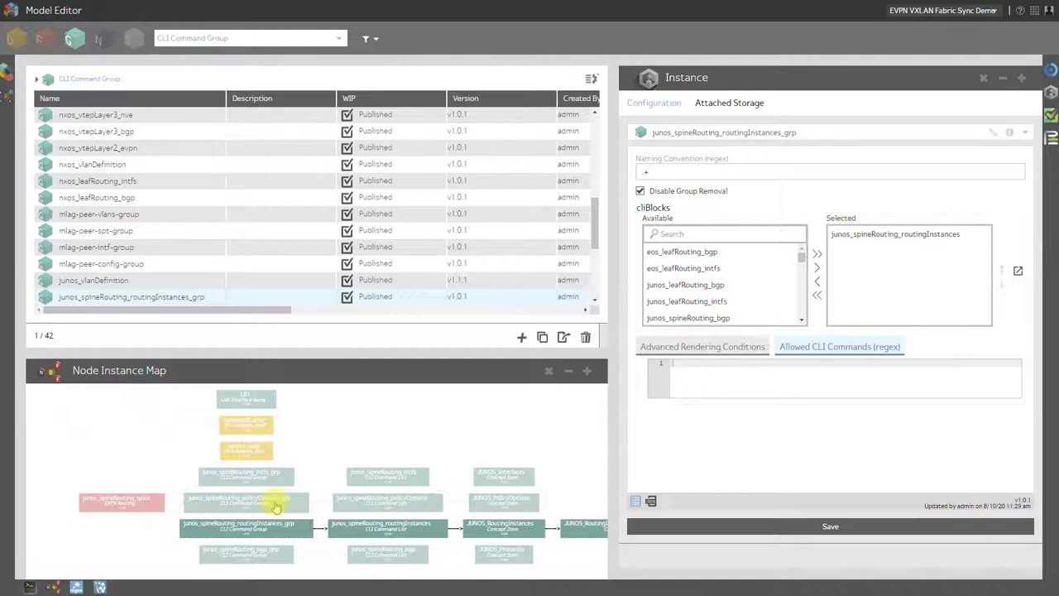
left_click(400, 506)
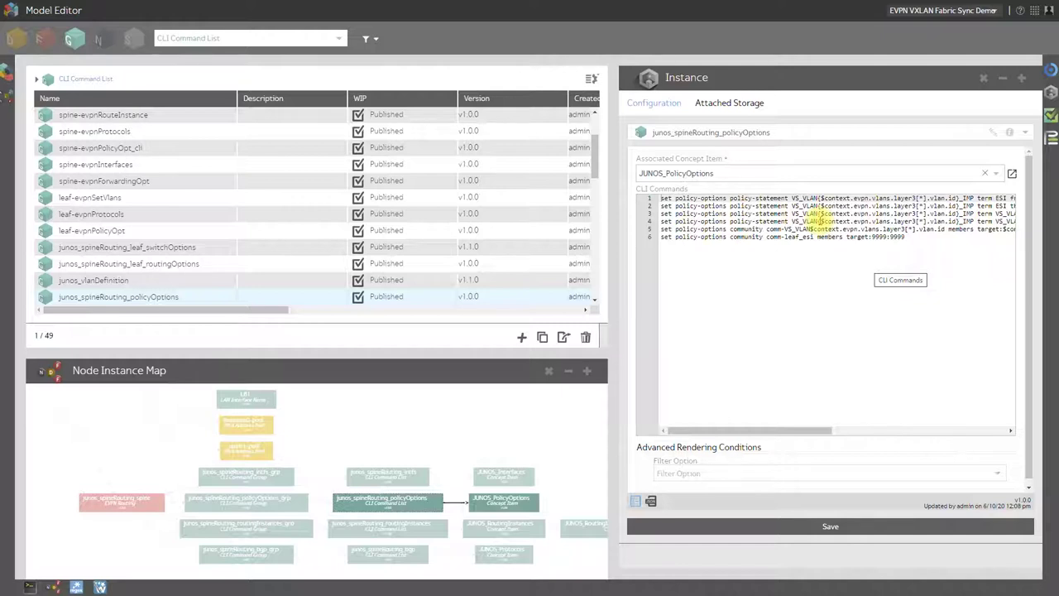
left_click_drag(820, 221, 869, 221)
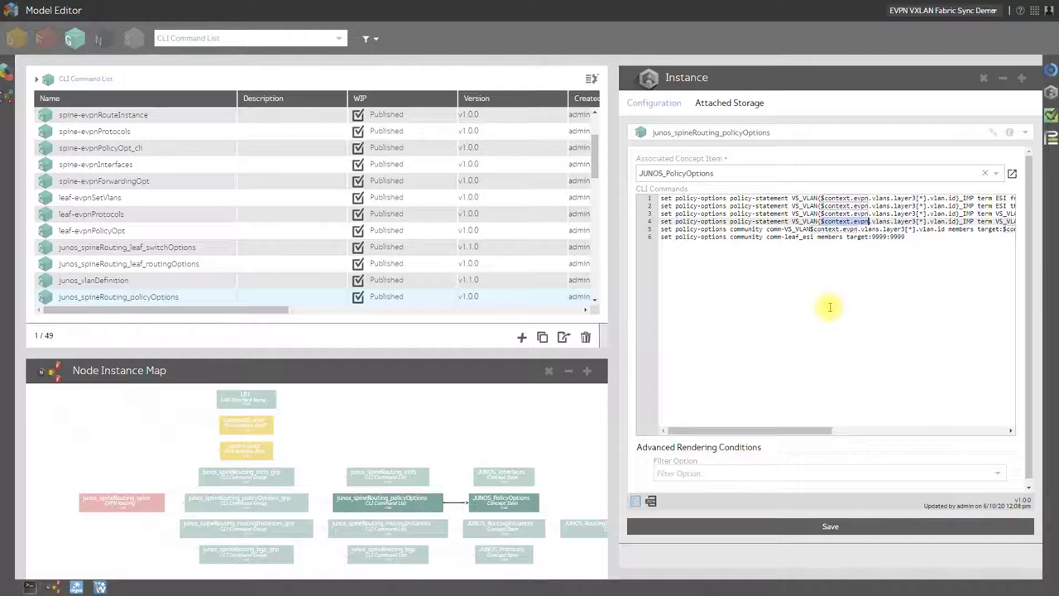
Step: Trace junos-spine1 to the VTEP1 domain in the Node Instance Map, add the silver VRF to its tenant VRFs, and save
left_click_drag(135, 480, 194, 485)
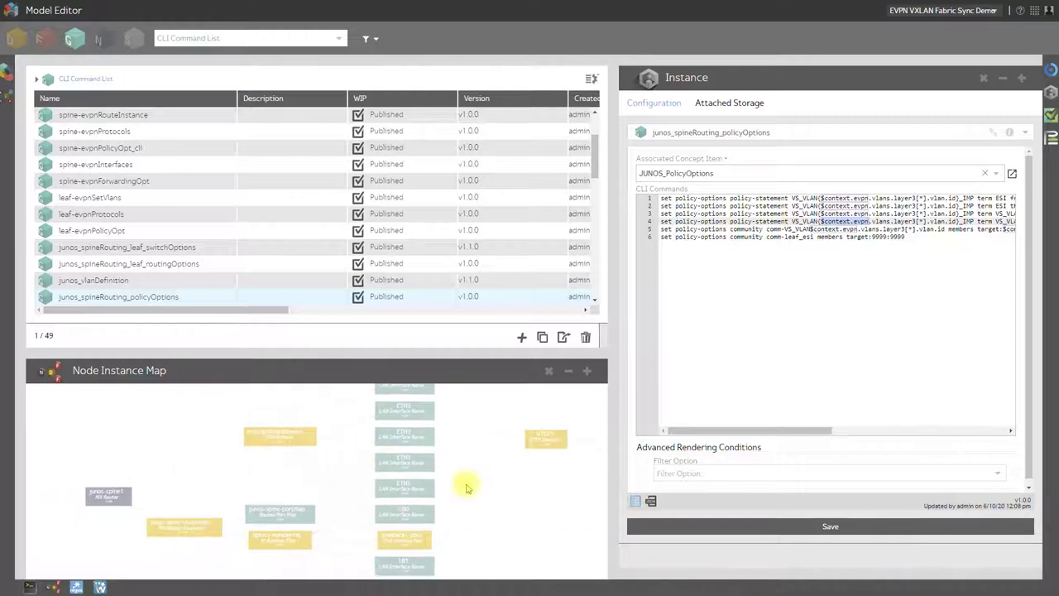
left_click(108, 496)
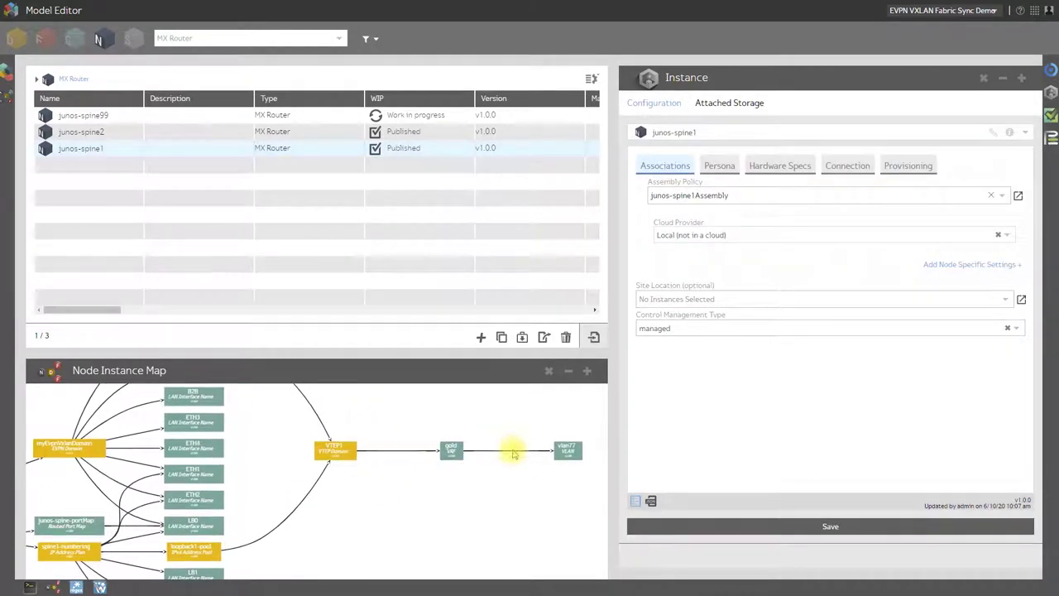
left_click(336, 453)
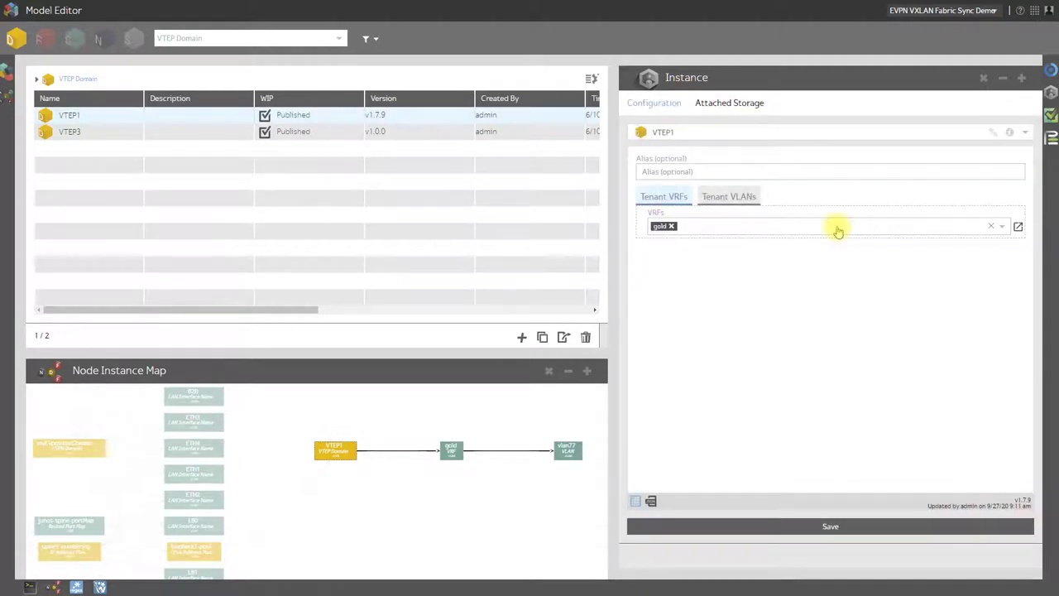
left_click(836, 228)
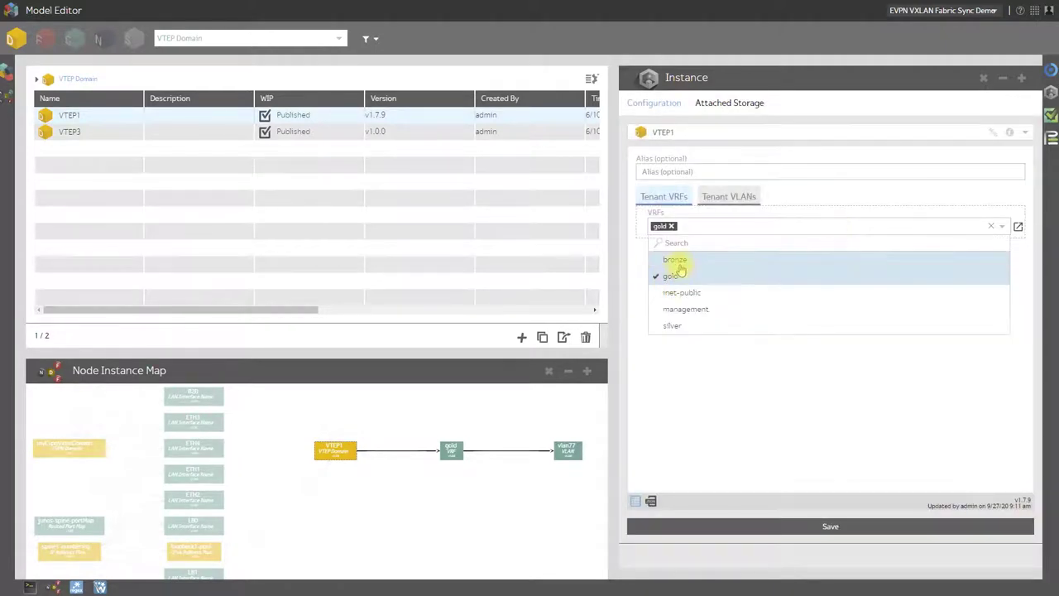
left_click(676, 325)
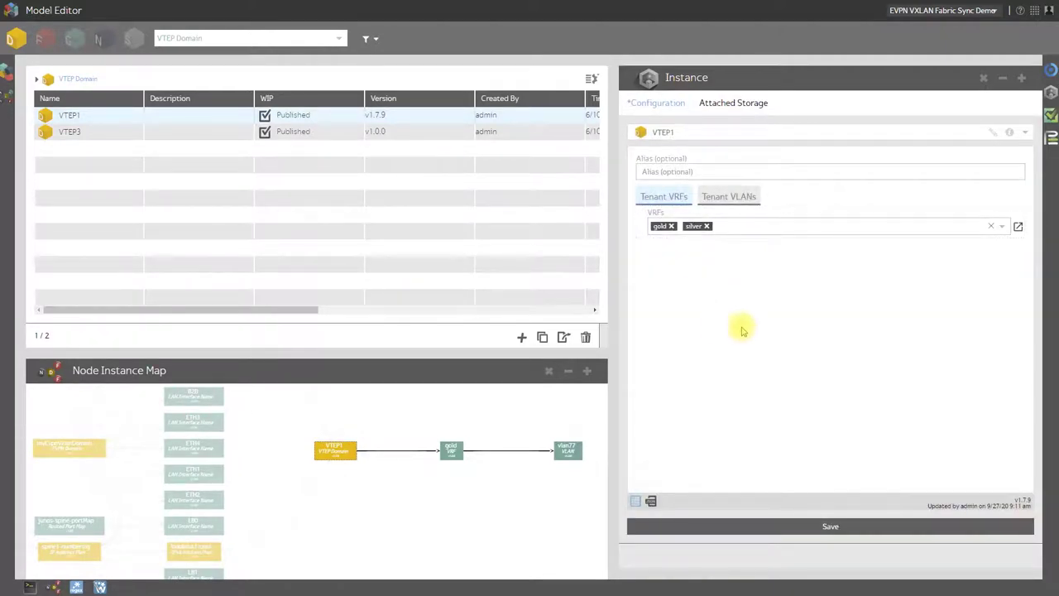
left_click(902, 532)
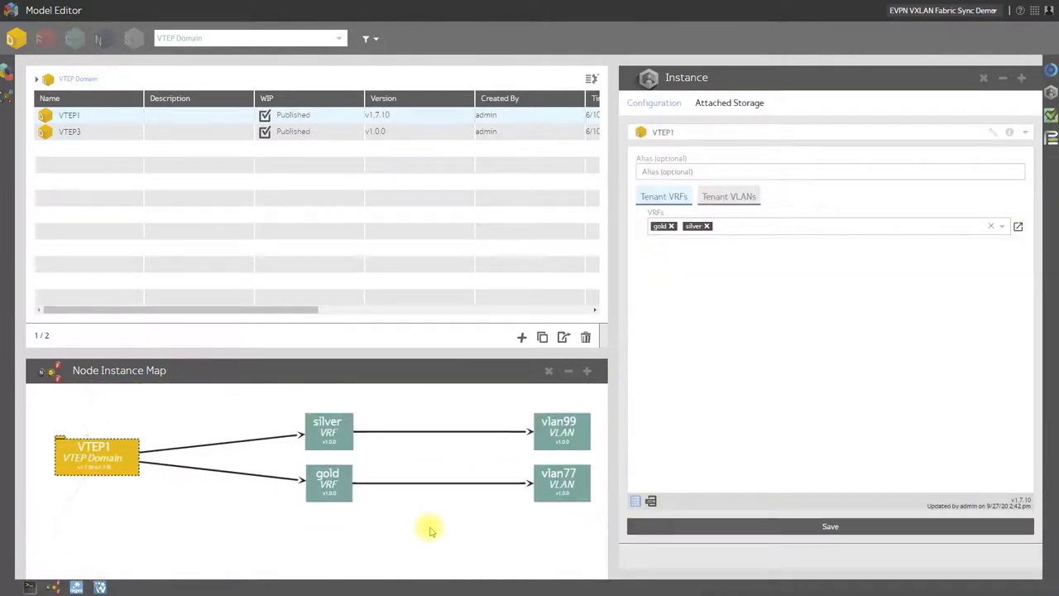
Step: Inspect the silver VRF and its linked vlan99 instance from the Node Instance Map
left_click(331, 439)
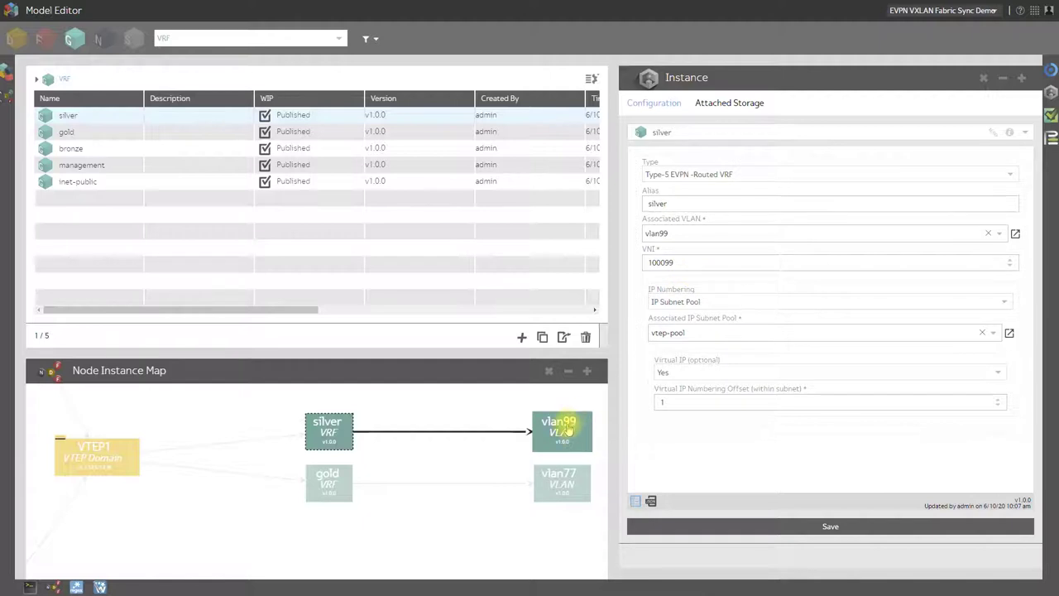
left_click_drag(484, 454, 414, 456)
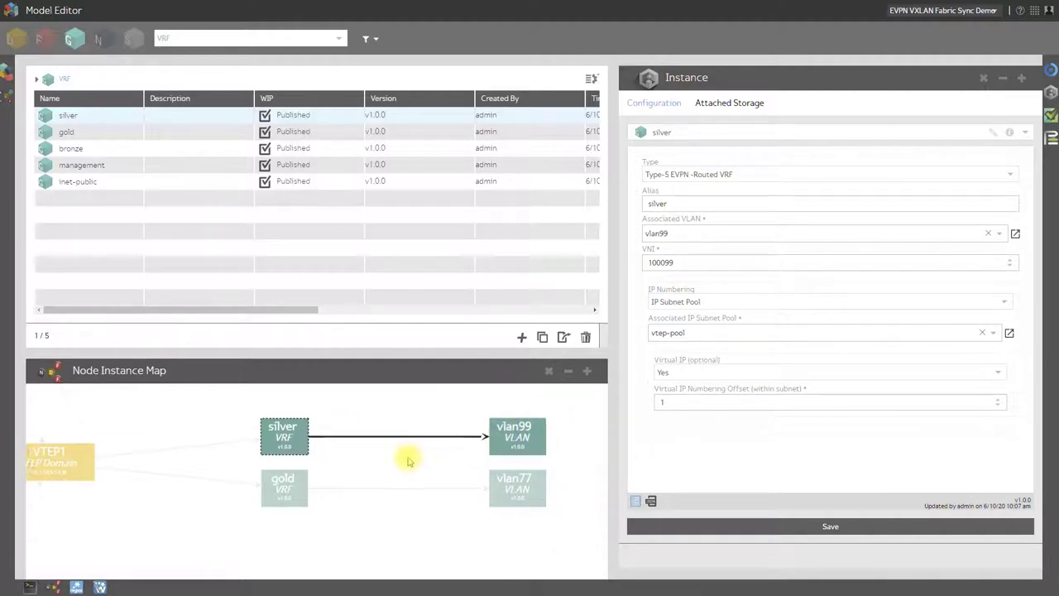
left_click(486, 446)
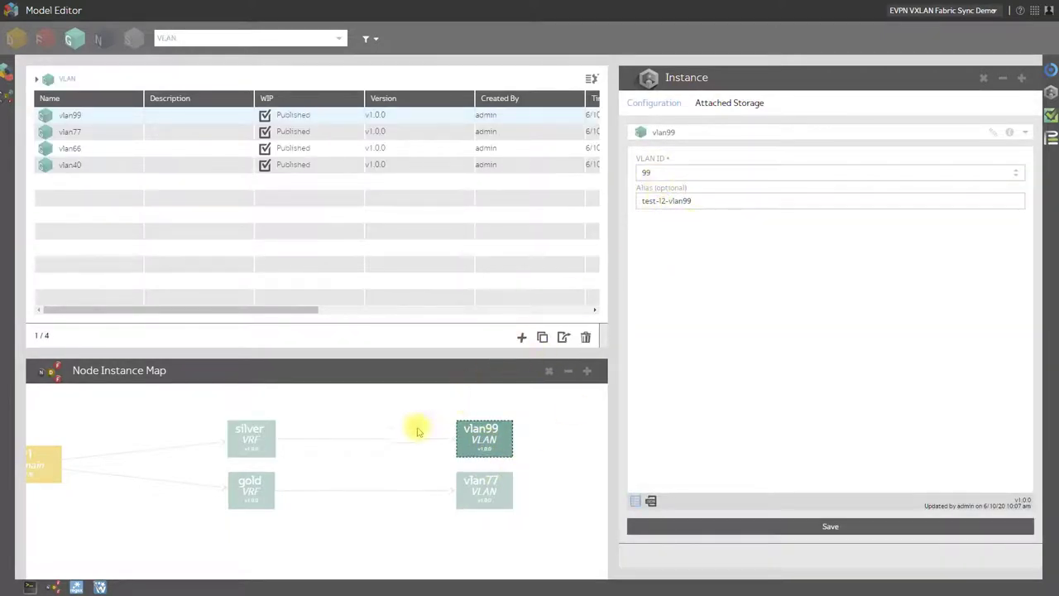
Step: Select junos-spine1 in the Node Instance Map and run a Preview Features action on it with the Connected preview type
left_click_drag(259, 442, 335, 457)
scroll(328, 455, "down", 2)
left_click_drag(267, 442, 402, 433)
scroll(199, 475, "down", 3)
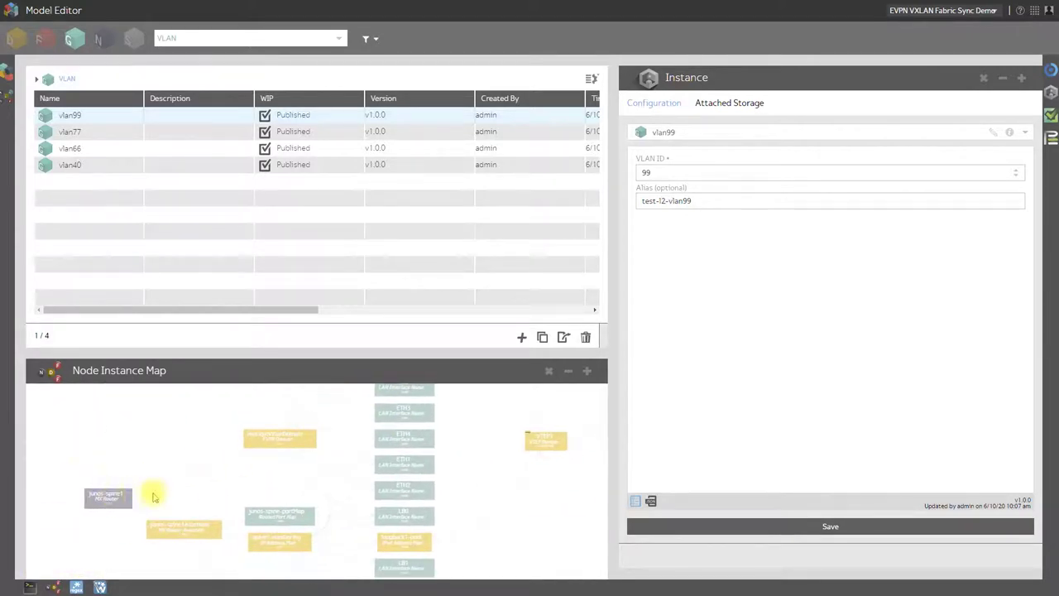
left_click(135, 497)
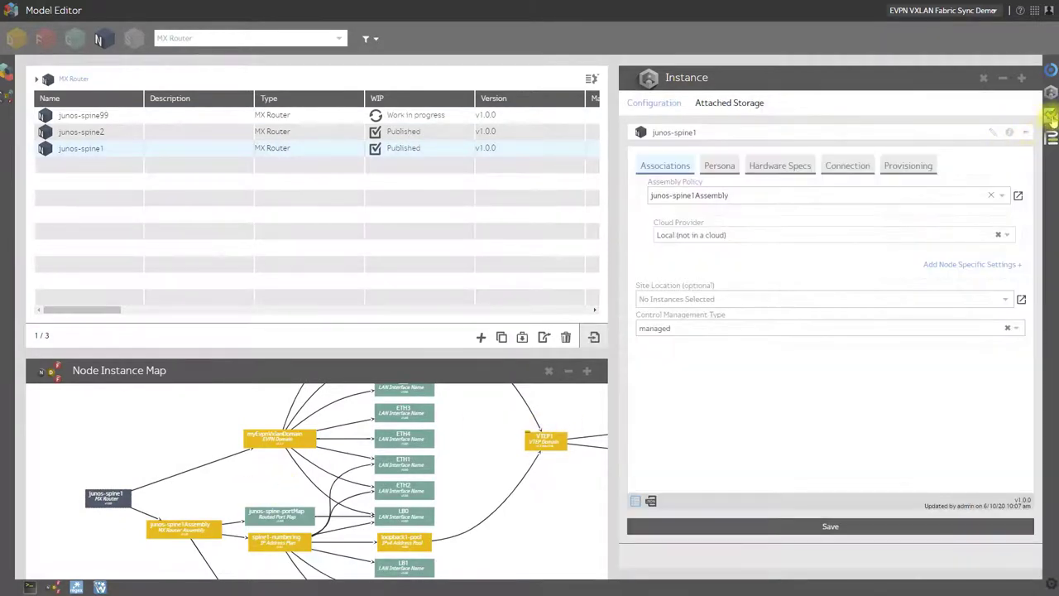
left_click(1051, 117)
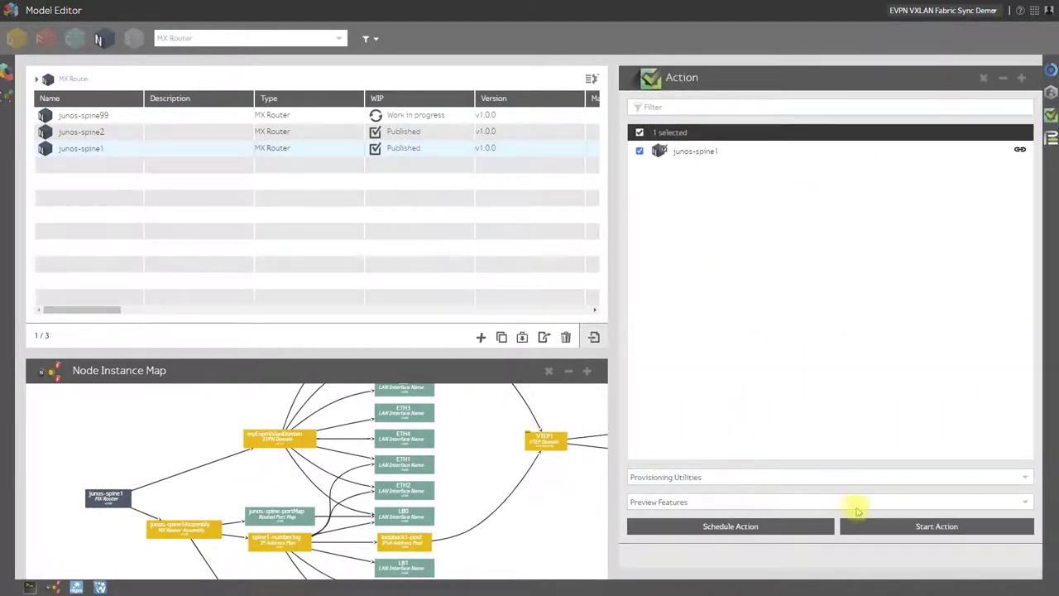
left_click(874, 529)
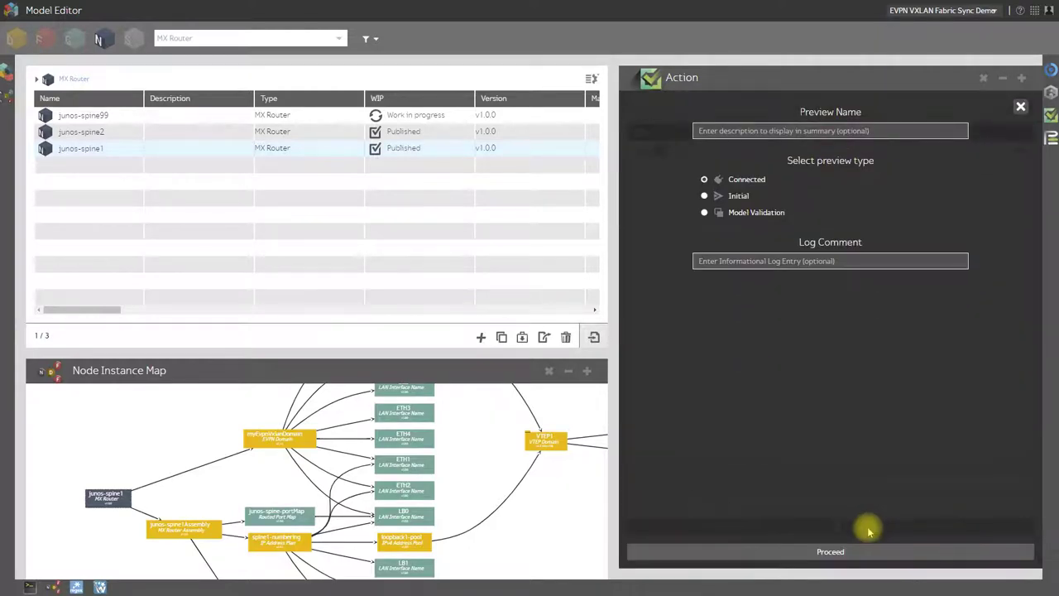
left_click(830, 553)
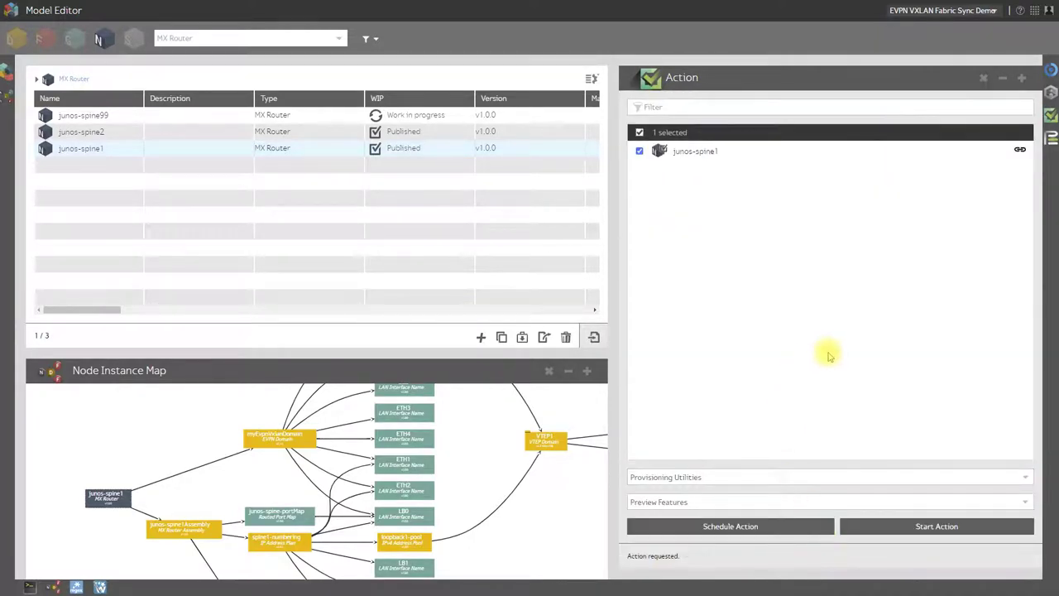
Step: Open the newest preview in the junos-spine1 provisioning history, view its processed CLI output, and highlight the generated set commands
left_click(1051, 139)
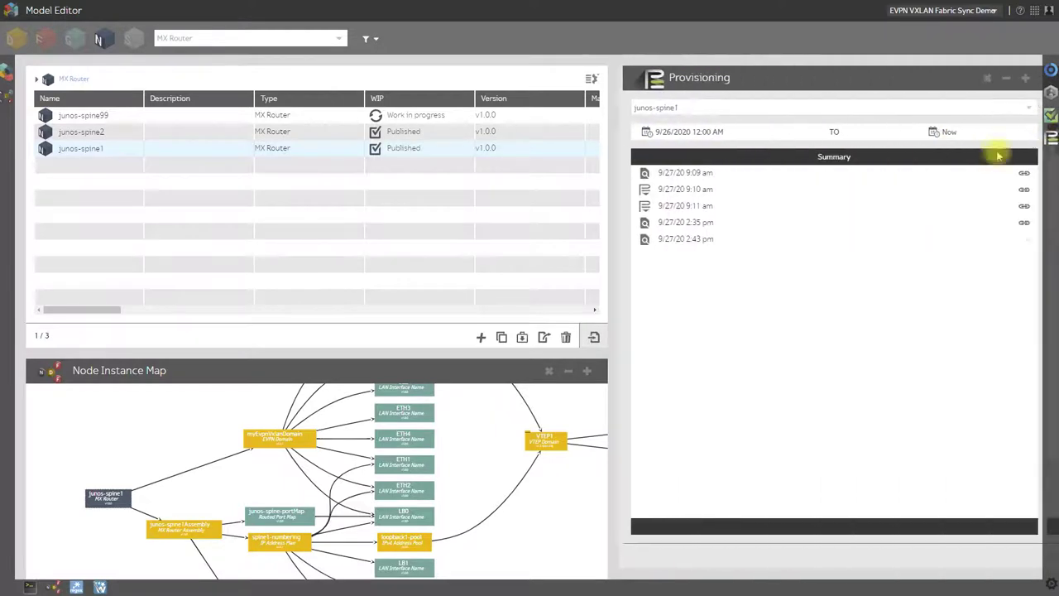
left_click(732, 240)
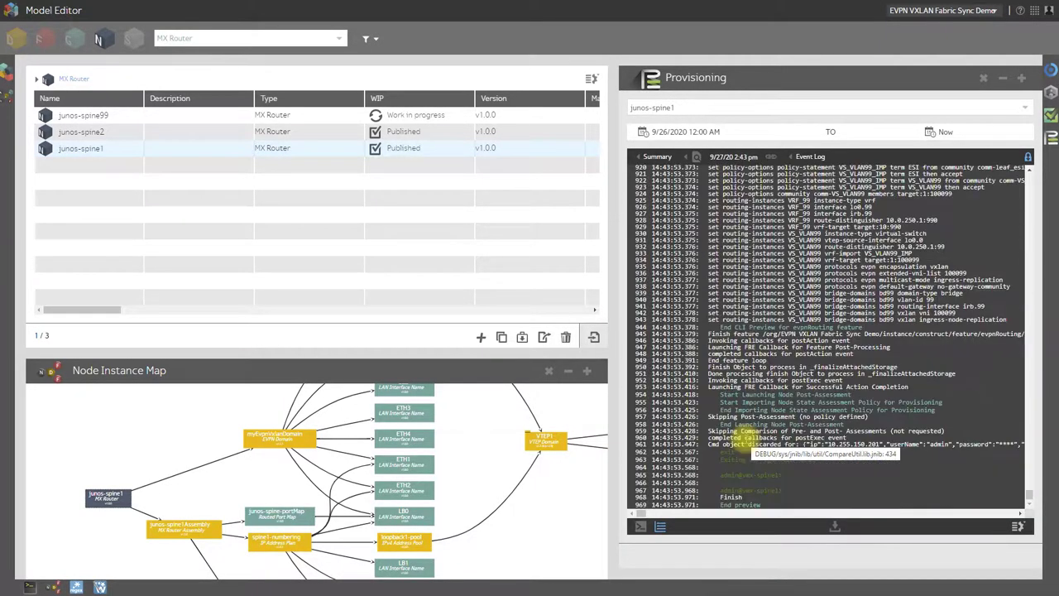
left_click(640, 528)
left_click(989, 526)
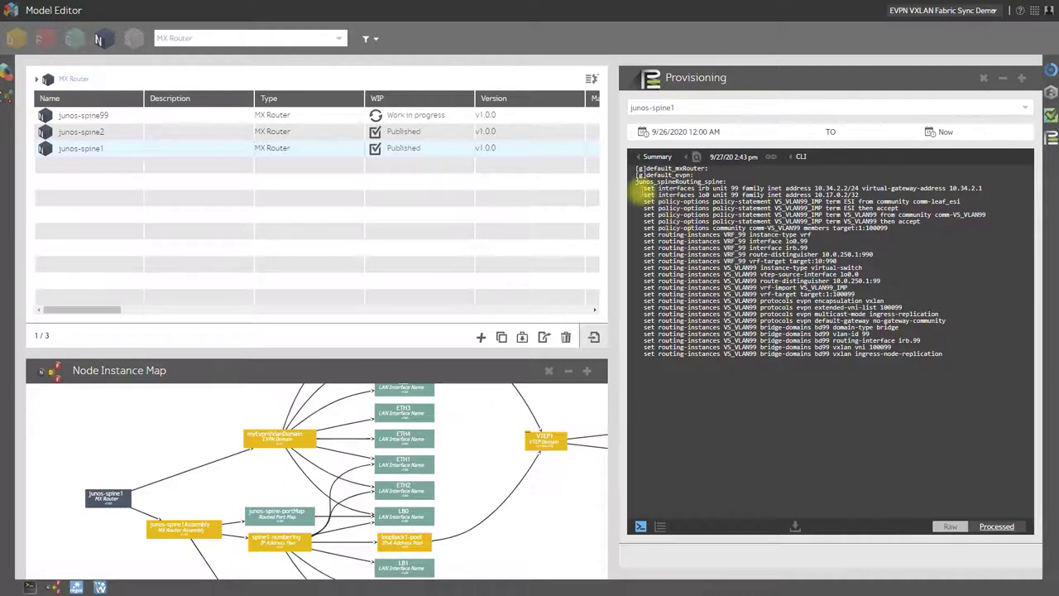
left_click_drag(972, 355, 636, 192)
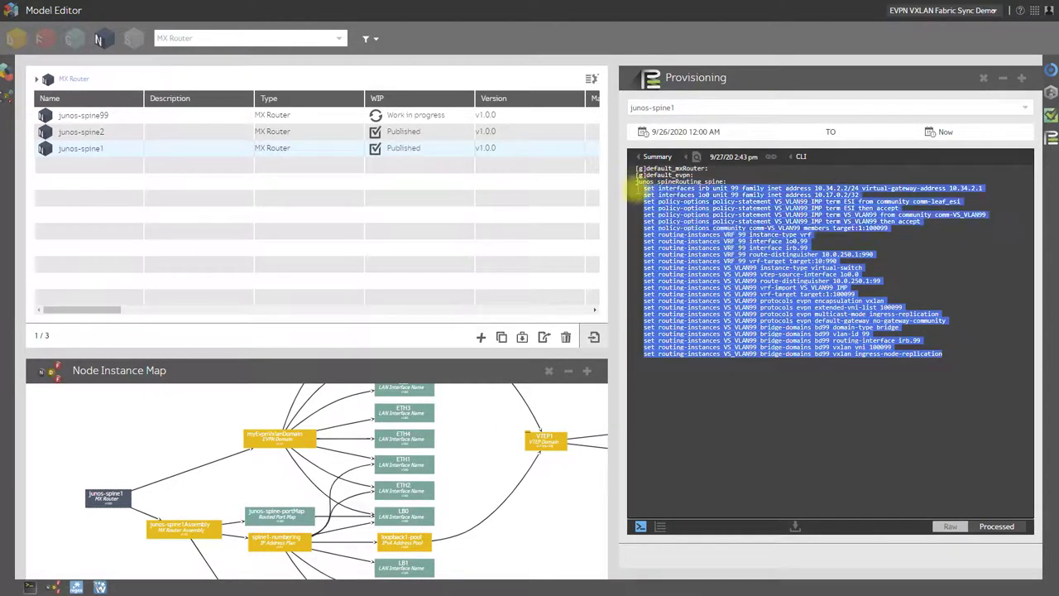
left_click(871, 279)
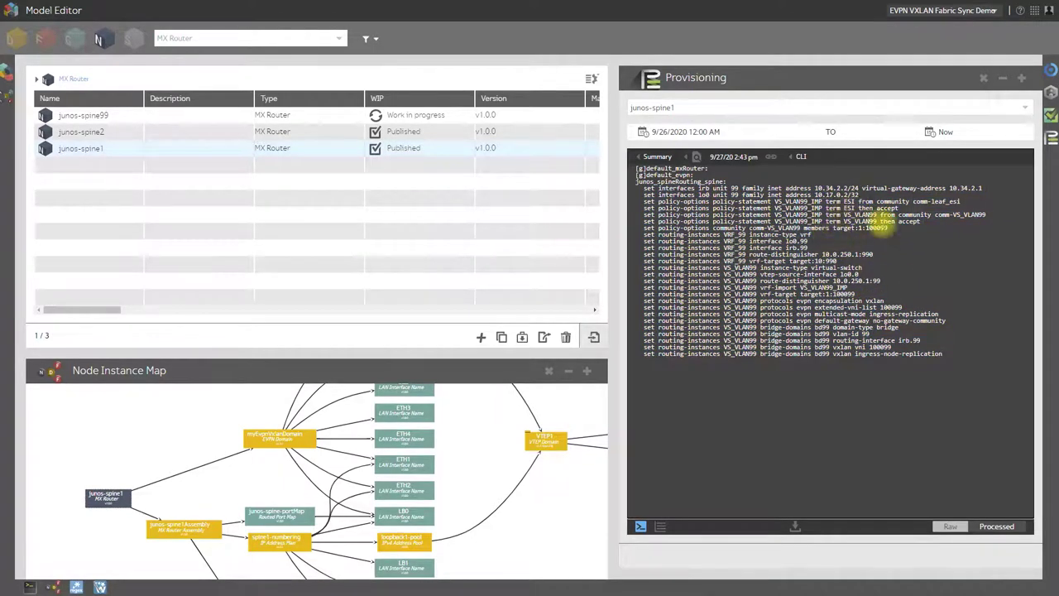
Step: Select junos-spine1 in the Node Instance Map and run a Provision Features action on it, leaving the provisioning name and log comment blank
left_click_drag(554, 489, 402, 489)
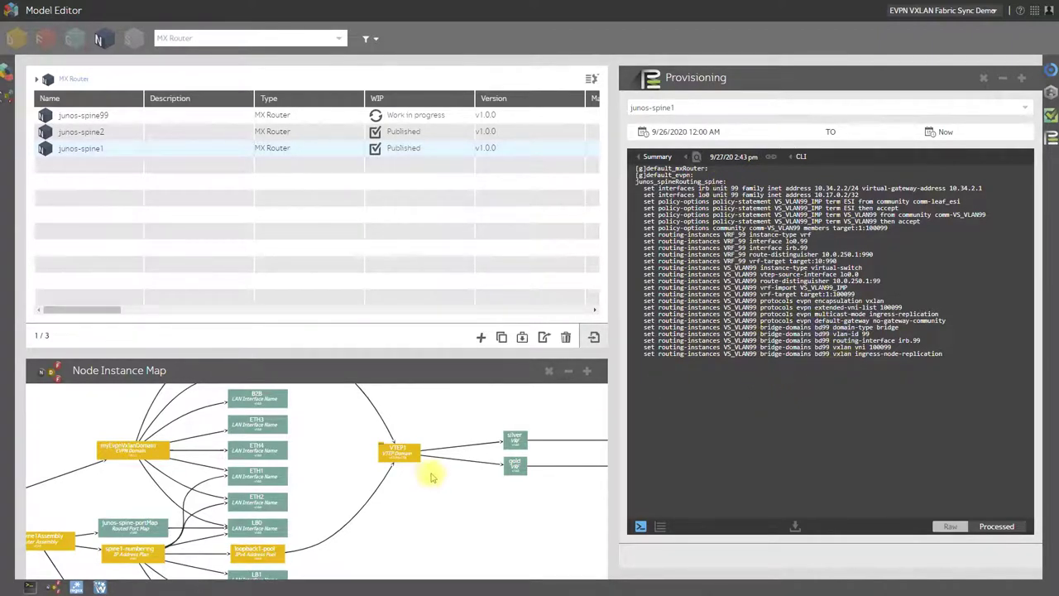
left_click_drag(425, 473, 541, 469)
left_click_drag(329, 489, 395, 449)
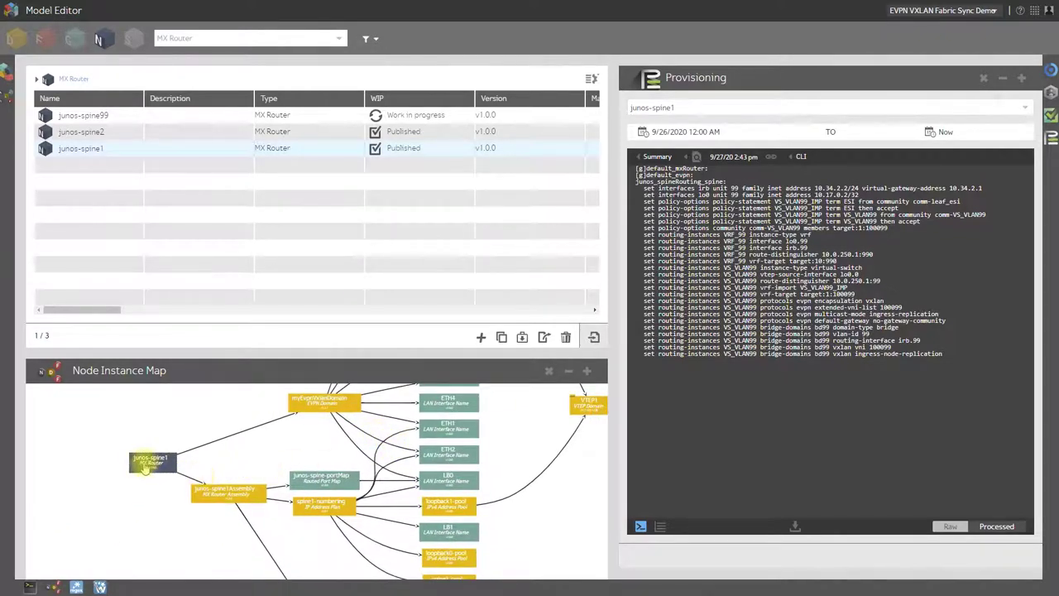
double_click(147, 464)
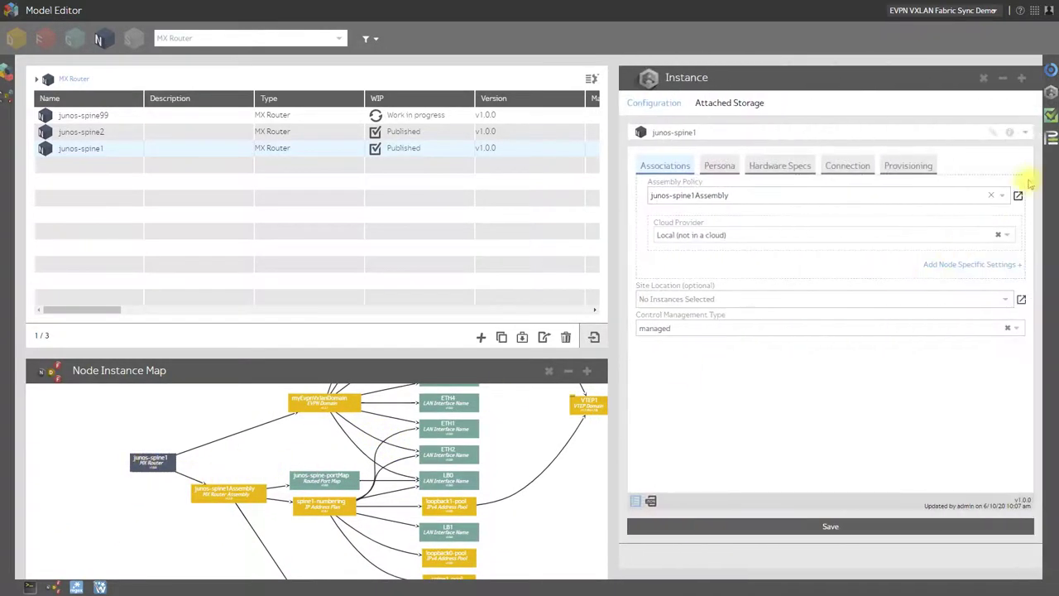
left_click(1049, 117)
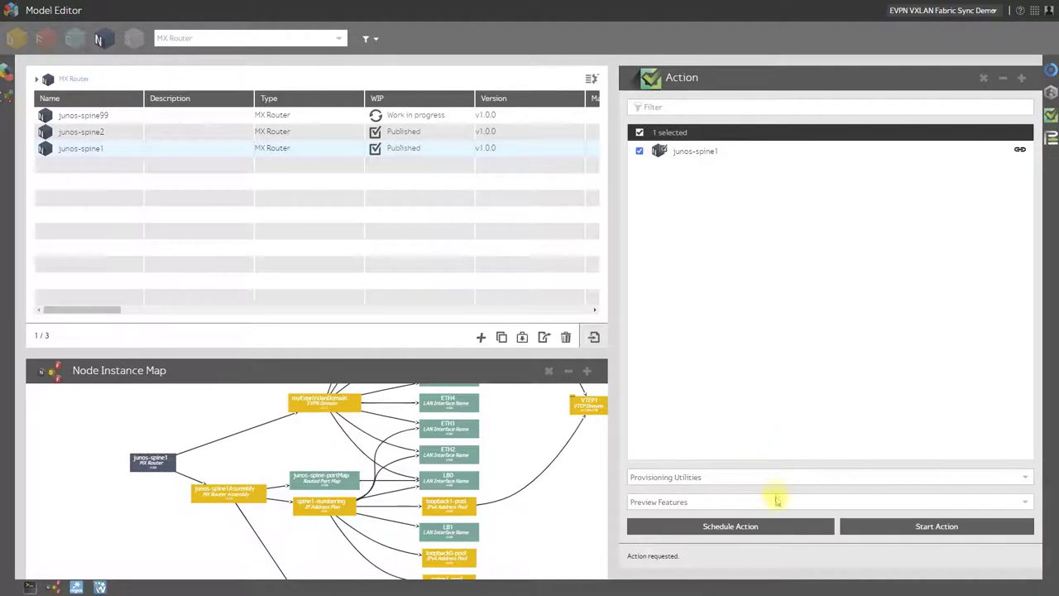
left_click(769, 501)
left_click(730, 418)
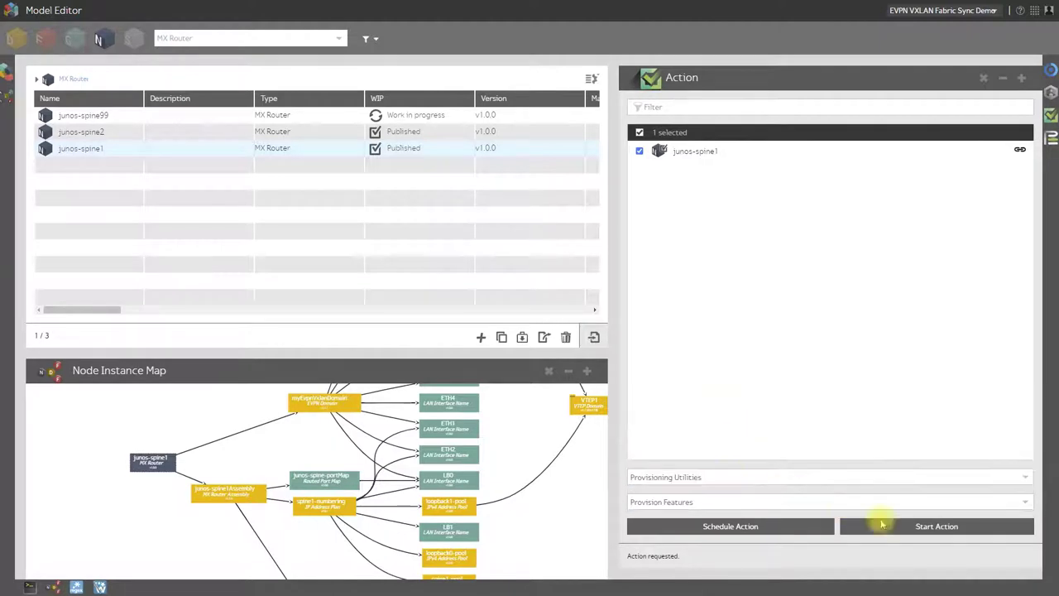
left_click(889, 551)
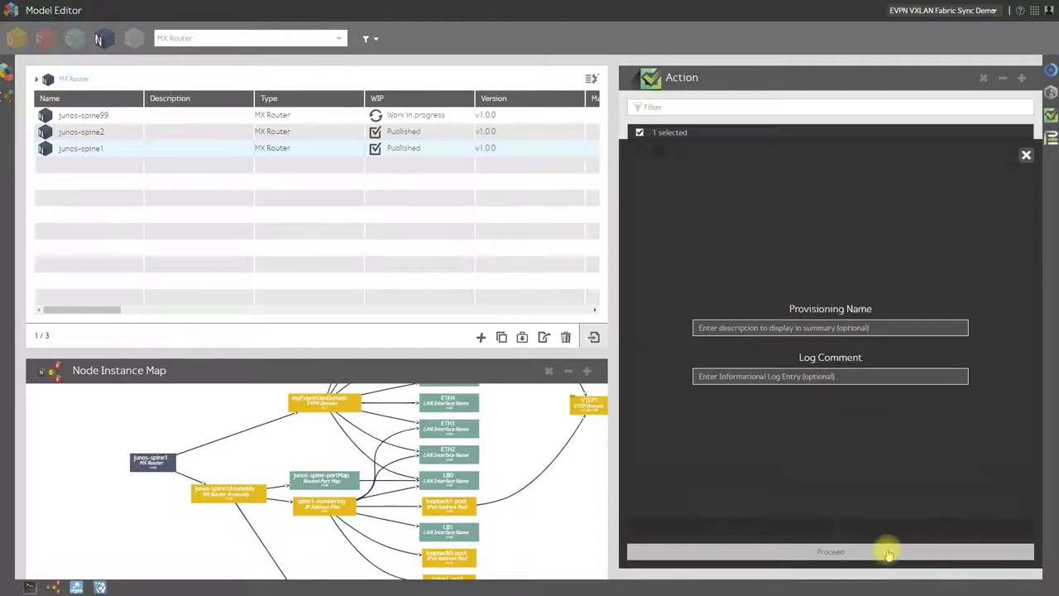
Step: Open the 2:44 pm provisioning run for junos-spine1, follow its event log, and view the processed CLI output
left_click(1051, 139)
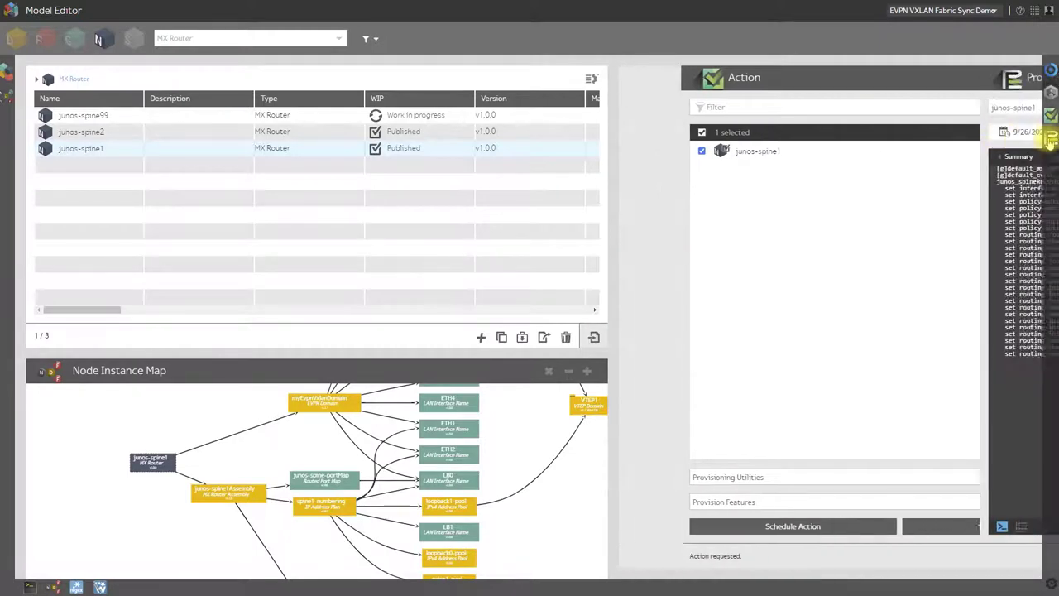
left_click(733, 157)
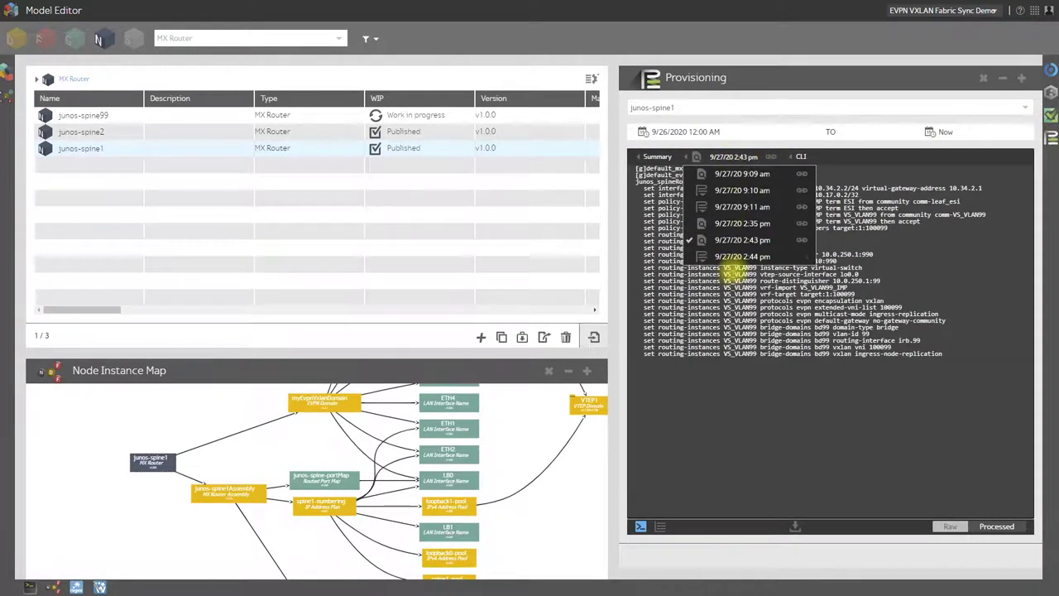
left_click(735, 258)
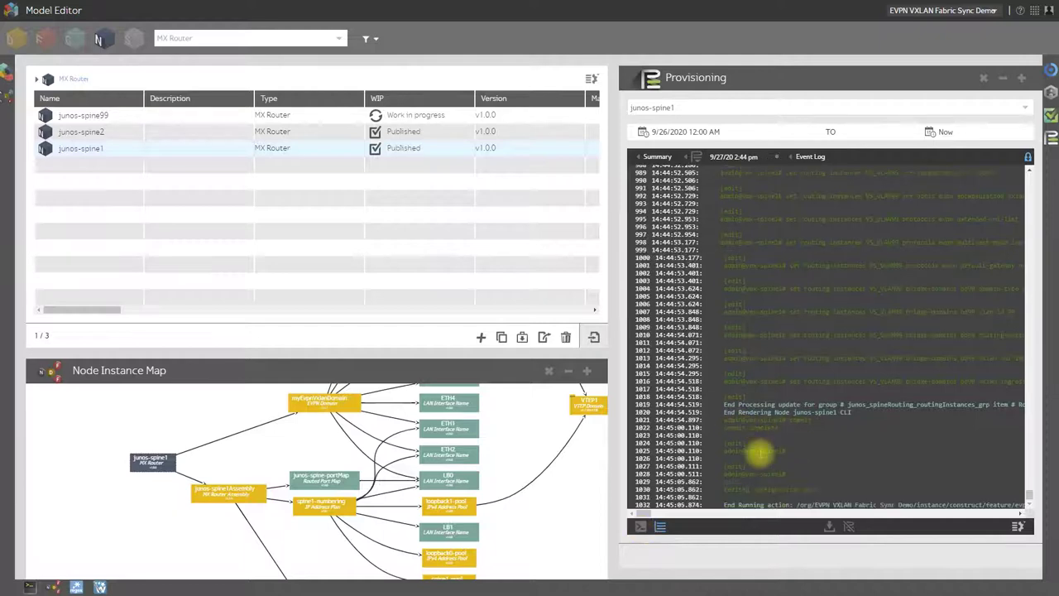
left_click(641, 531)
left_click(996, 527)
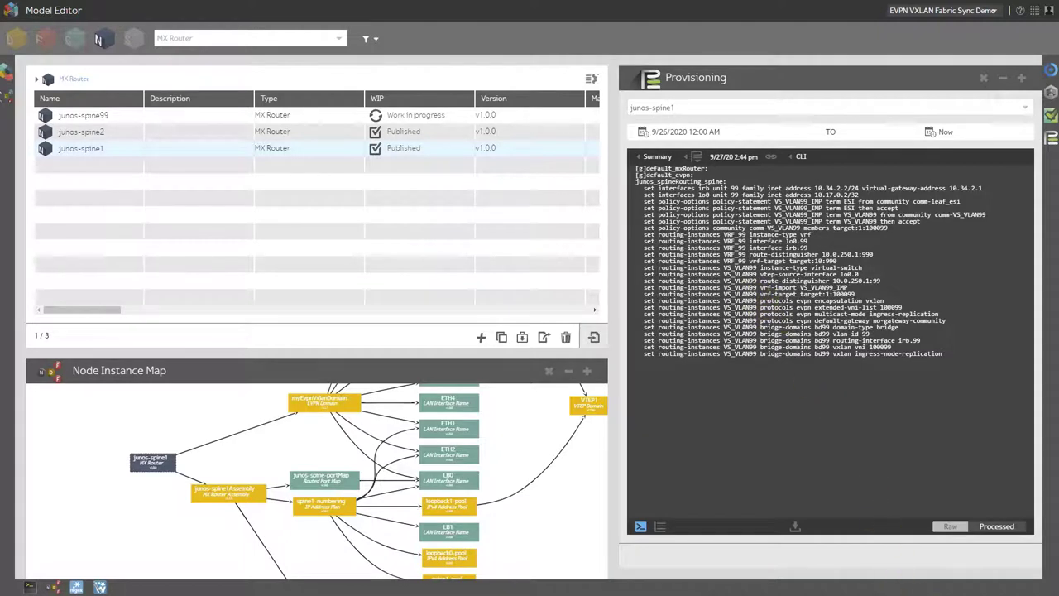
Step: Switch to the spine1 terminal, rerun show | display set, and examine the VLAN99 and VRF_99 routing-instance lines
key("alt+Tab")
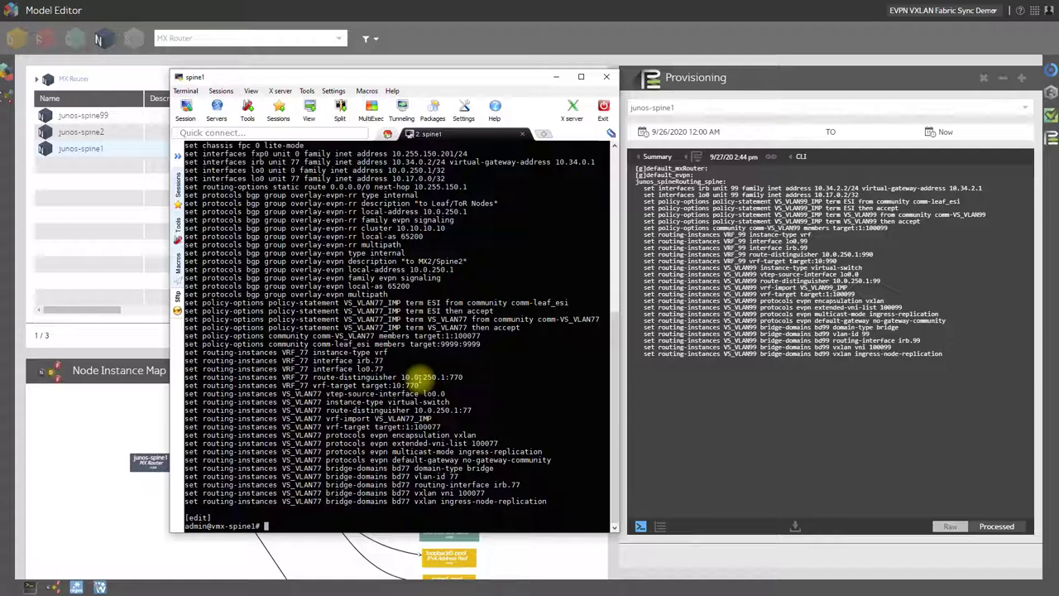
key("Return")
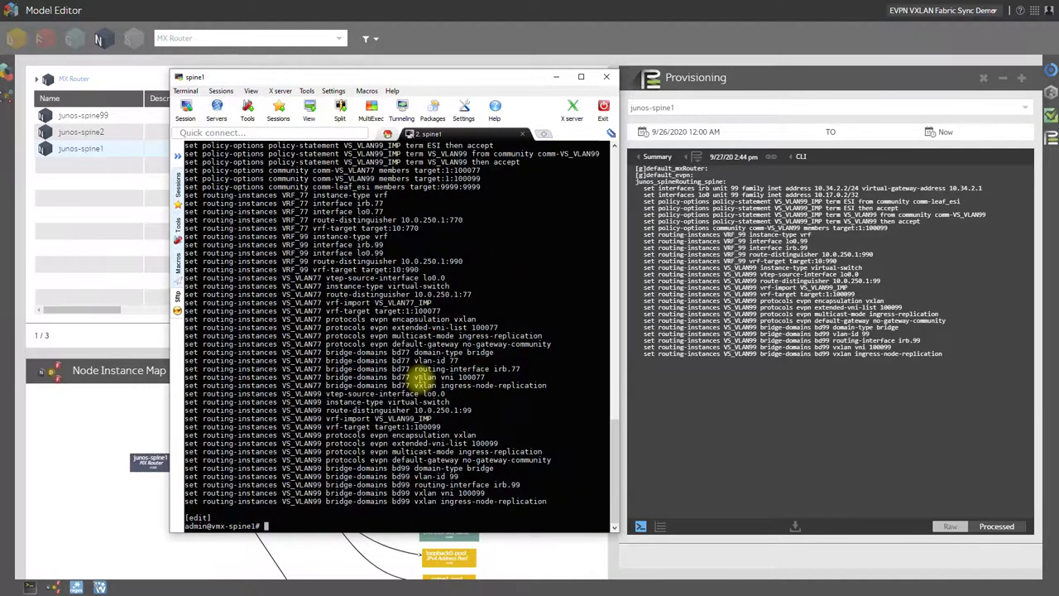
left_click_drag(296, 303, 352, 496)
left_click_drag(339, 340, 338, 473)
left_click(331, 471)
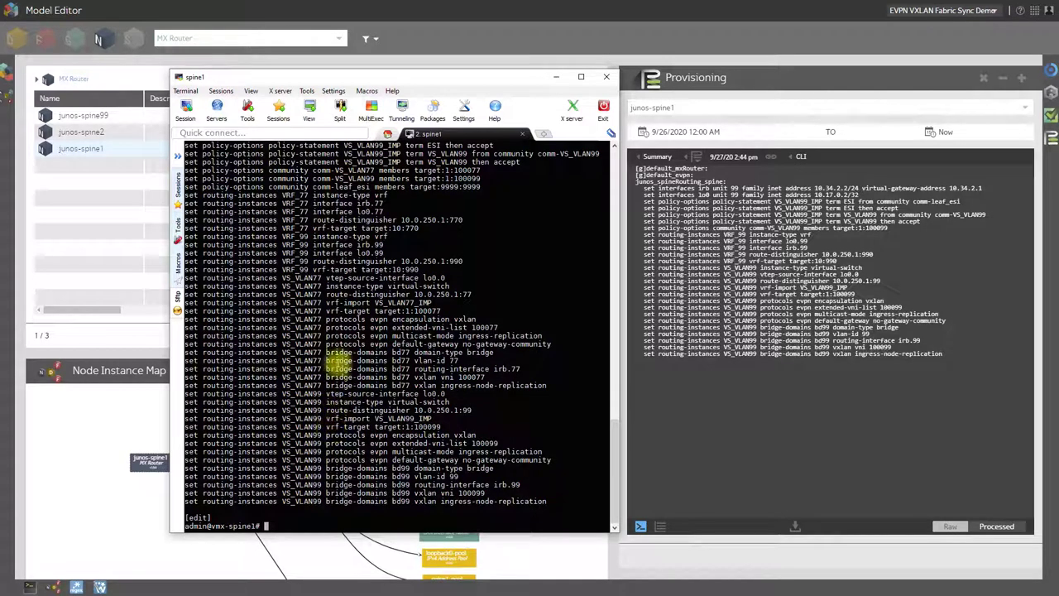
left_click_drag(307, 192, 324, 270)
left_click(336, 295)
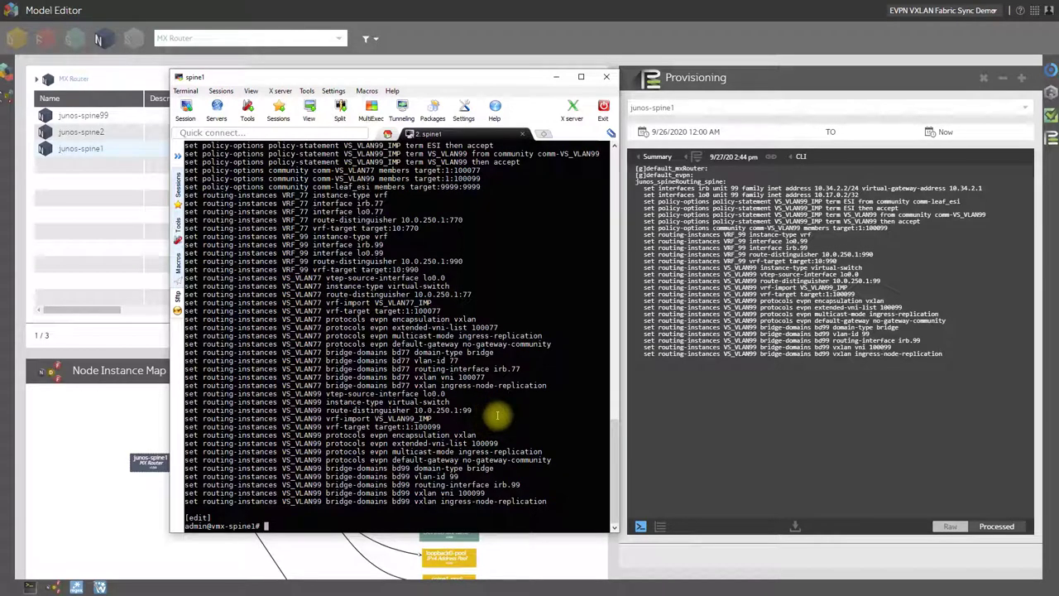
Step: Highlight the irb unit 77 and 99 interface lines in the router configuration and review the surrounding interface and policy statements
scroll(497, 415, "up", 20)
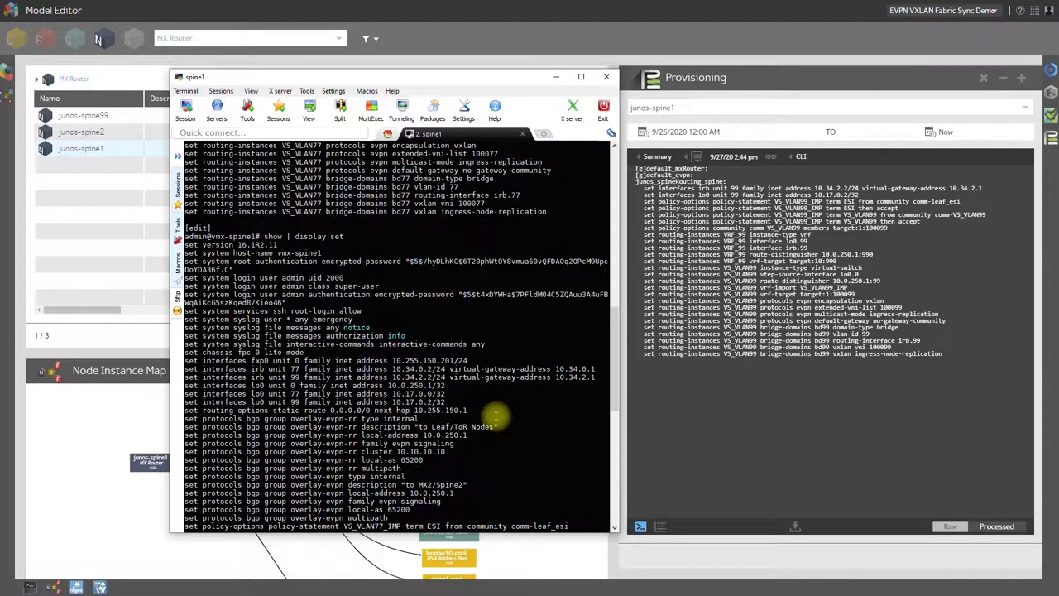
left_click_drag(239, 369, 468, 372)
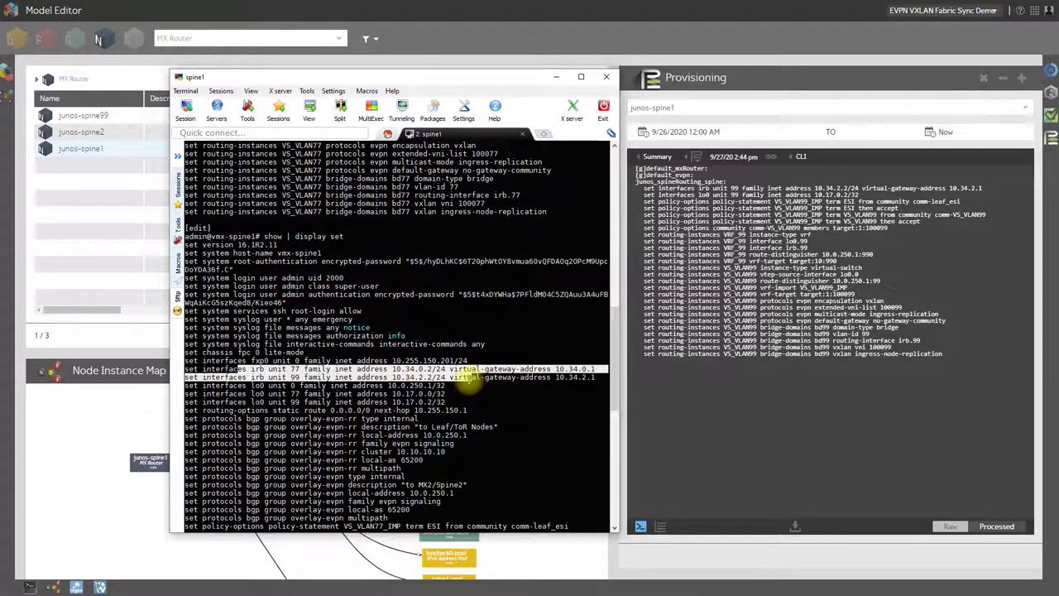
left_click(460, 373)
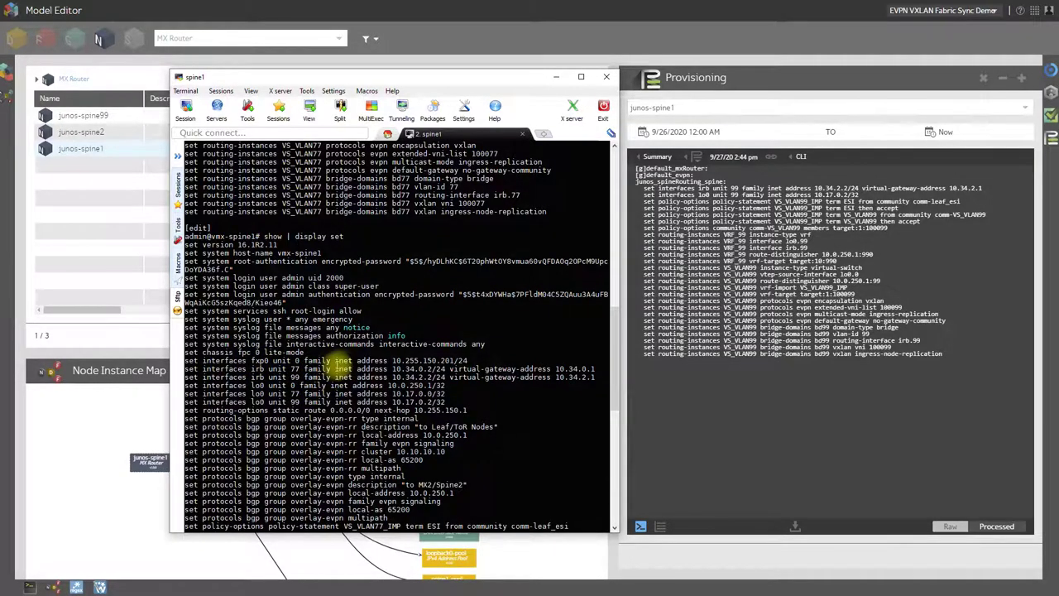
scroll(315, 356, "up", 5)
scroll(347, 346, "down", 5)
scroll(347, 346, "down", 4)
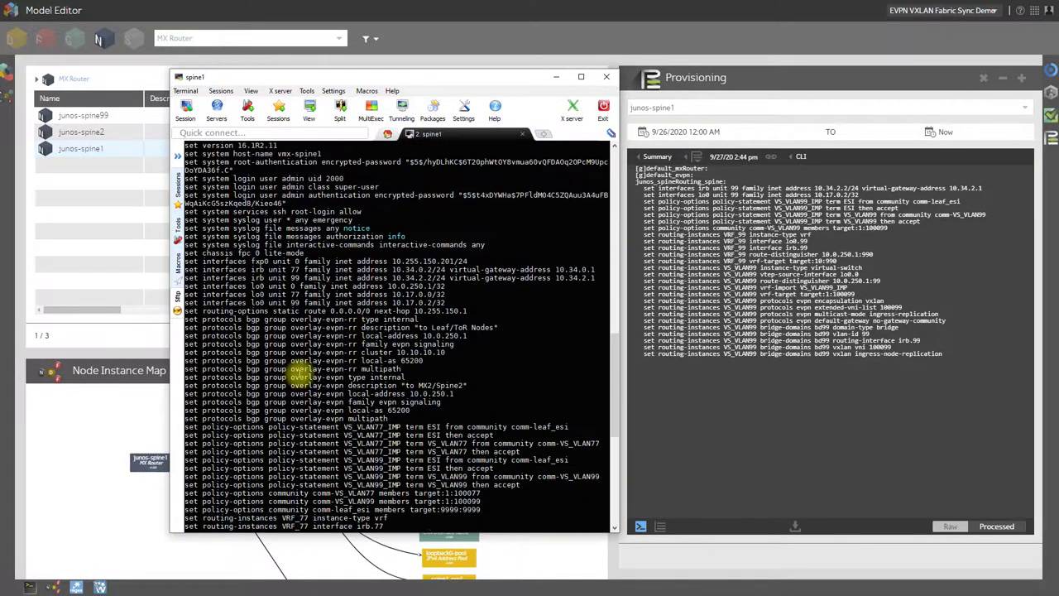
Step: Return to the Model Editor, open VTEP1 from the Node Instance Map, remove the silver VRF from its tenant VRFs, and save
left_click(76, 463)
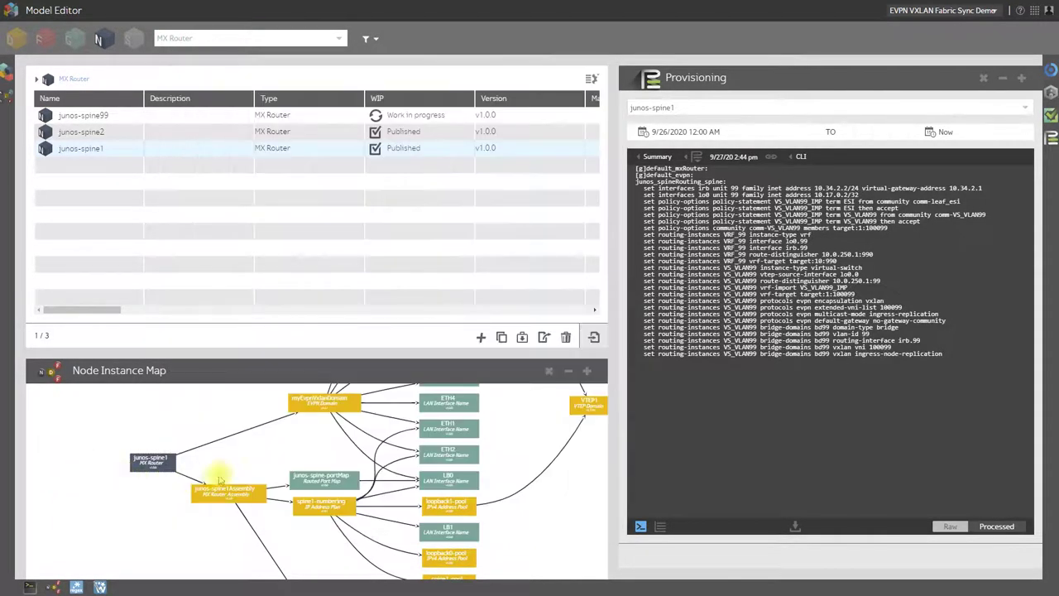
left_click_drag(214, 462, 142, 477)
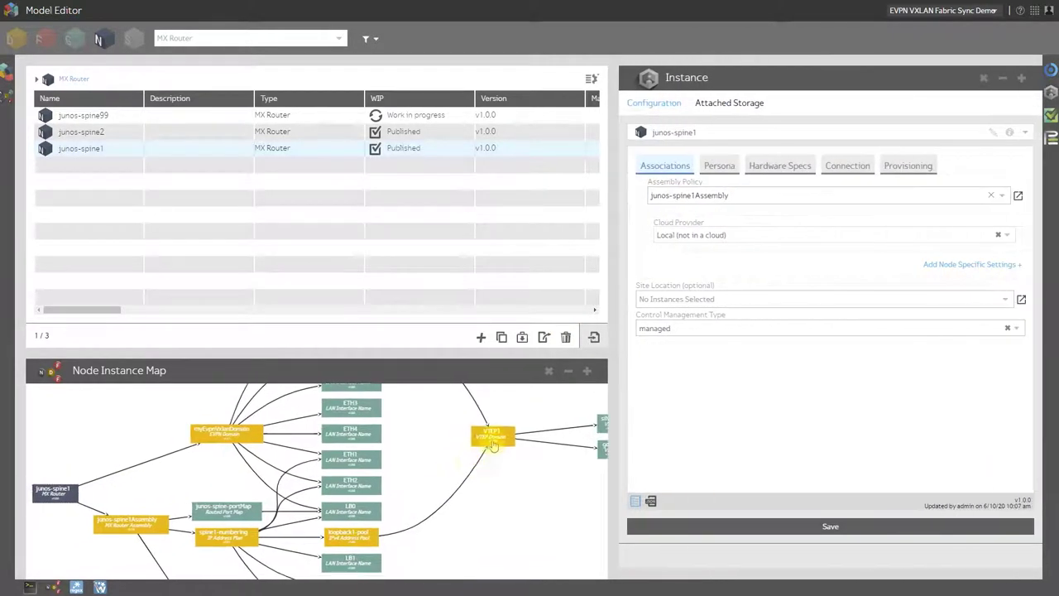
left_click(494, 441)
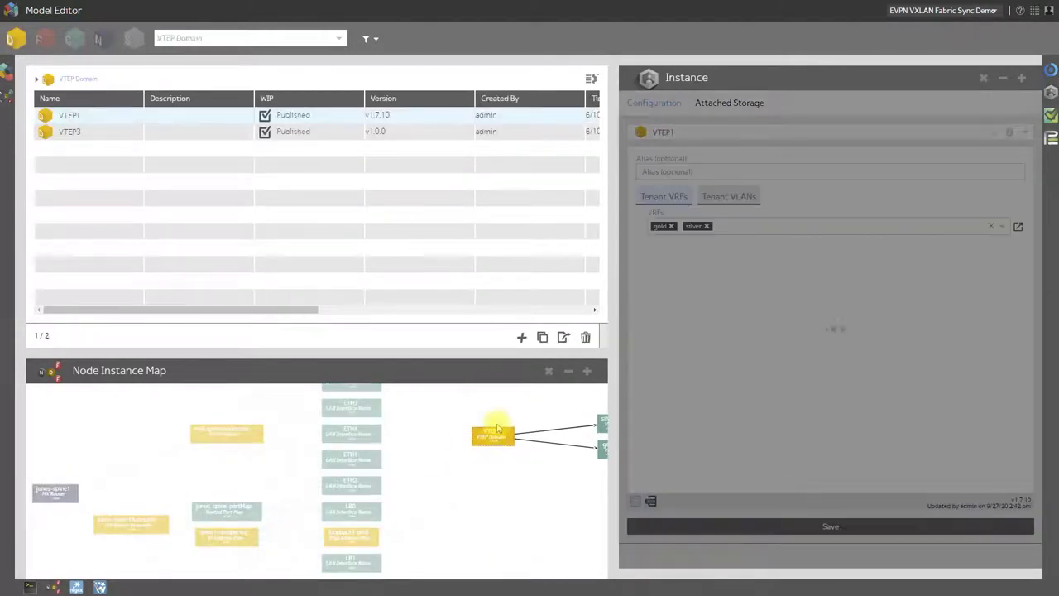
left_click_drag(503, 492, 372, 508)
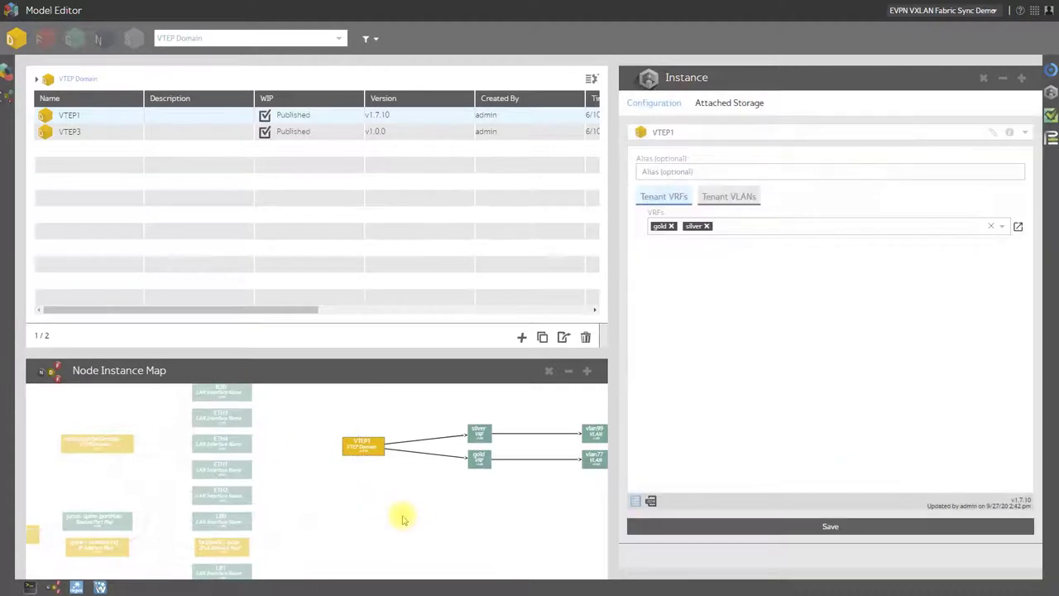
left_click(707, 226)
left_click(723, 437)
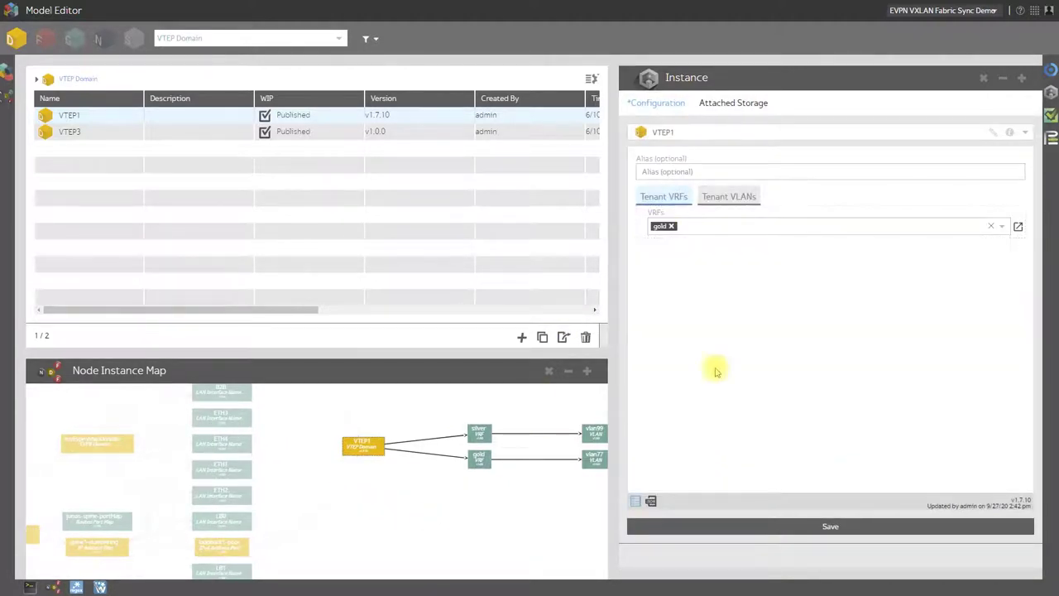
left_click(799, 530)
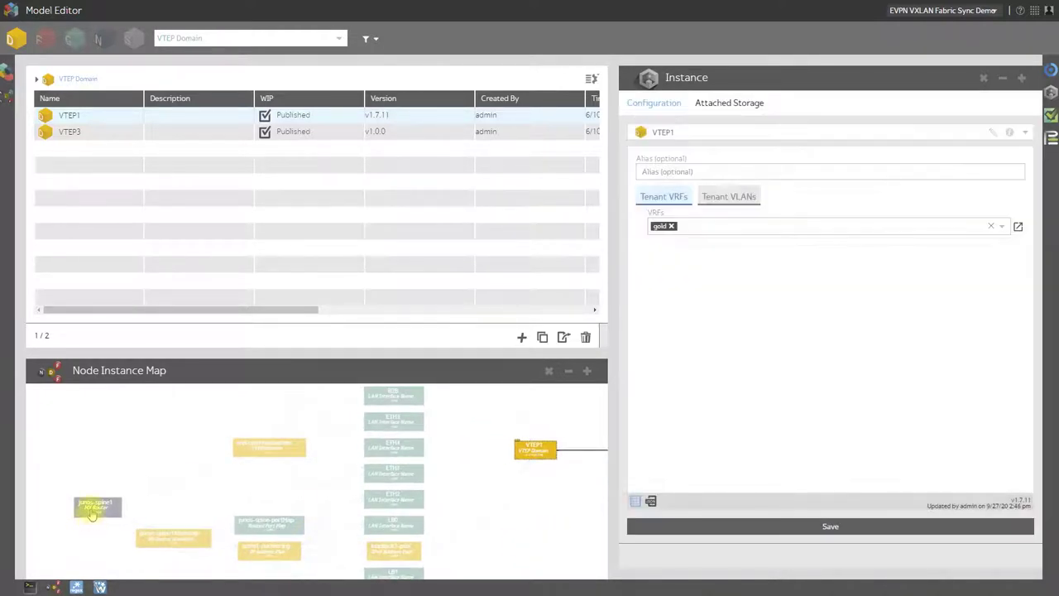
Step: Provision junos-spine1 again with the Provision Features action to push the silver VRF removal to the router
left_click(92, 513)
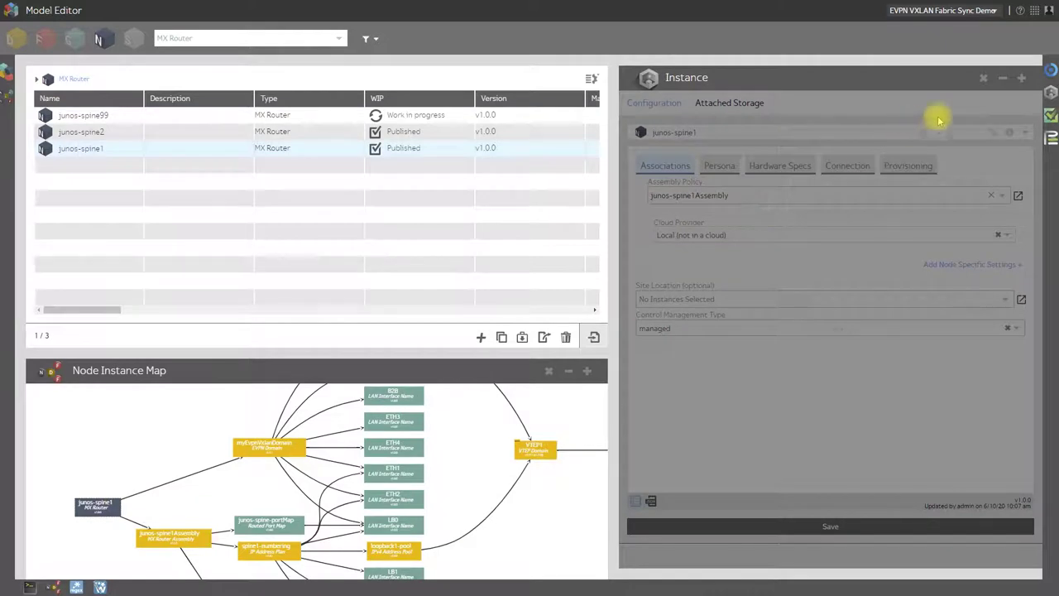
left_click(1048, 115)
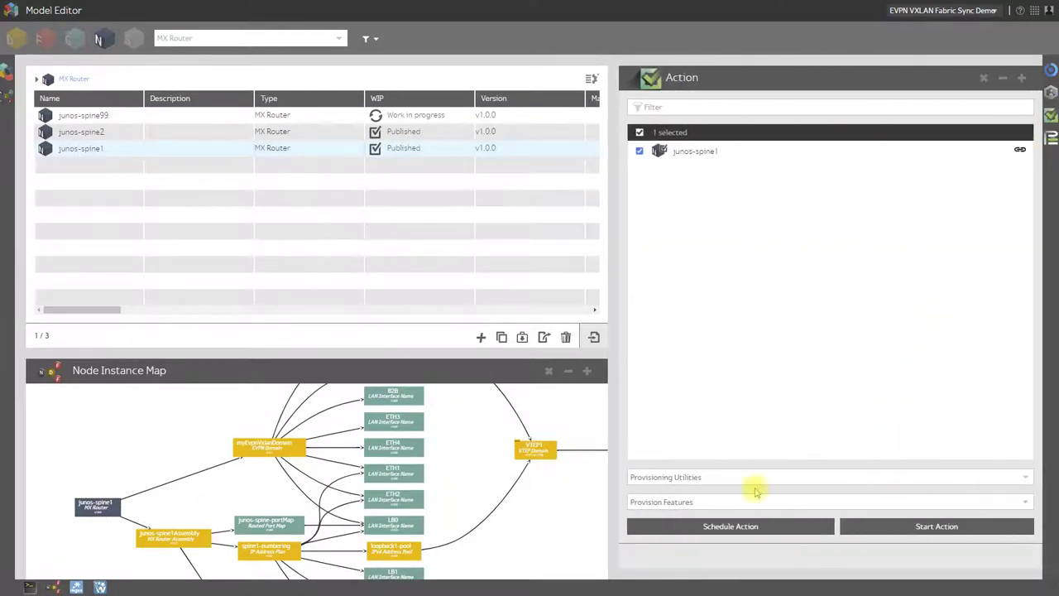
left_click(875, 528)
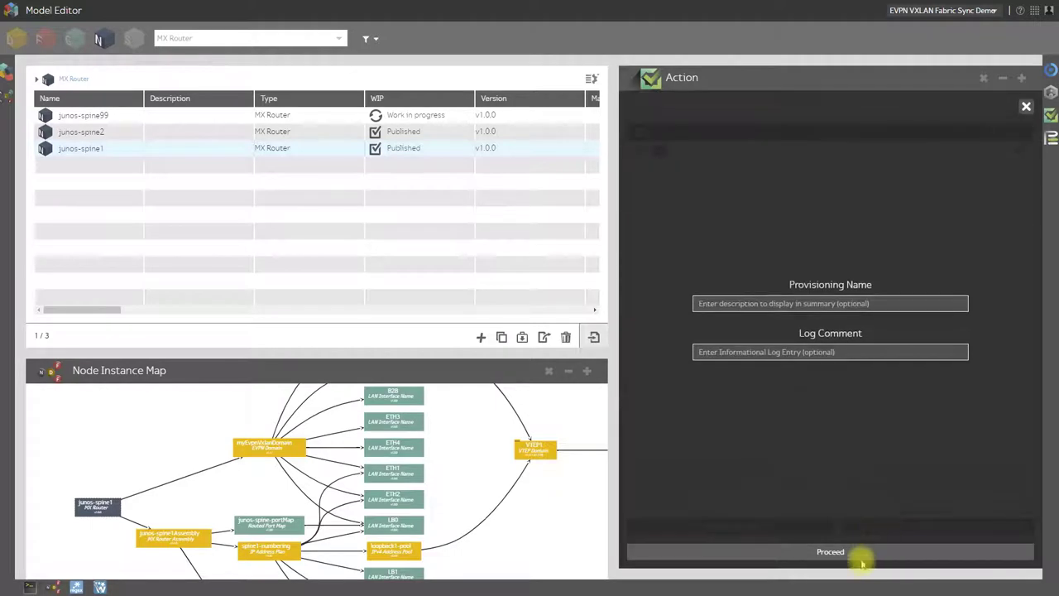
left_click(863, 556)
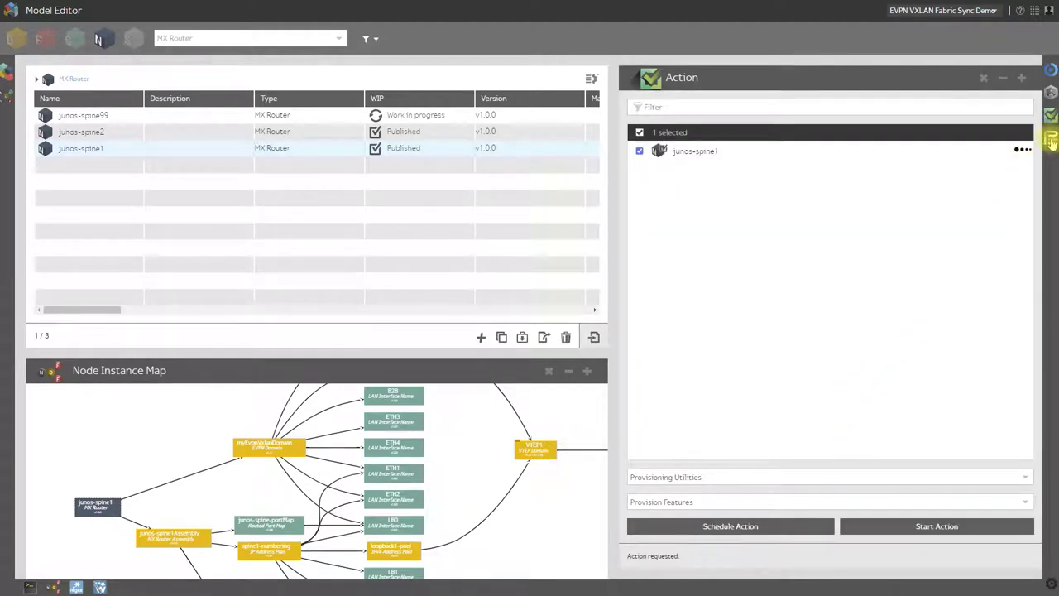
Step: Open the 2:46 pm provisioning run, check VTEP1's remaining links in the map, and view the run's processed CLI output
left_click(1051, 139)
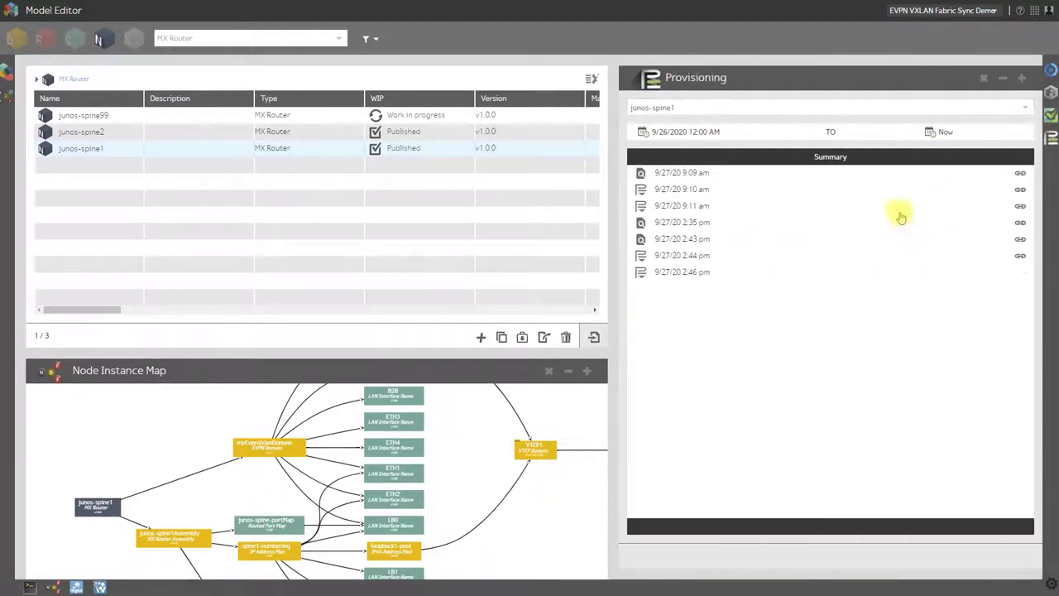
left_click(743, 278)
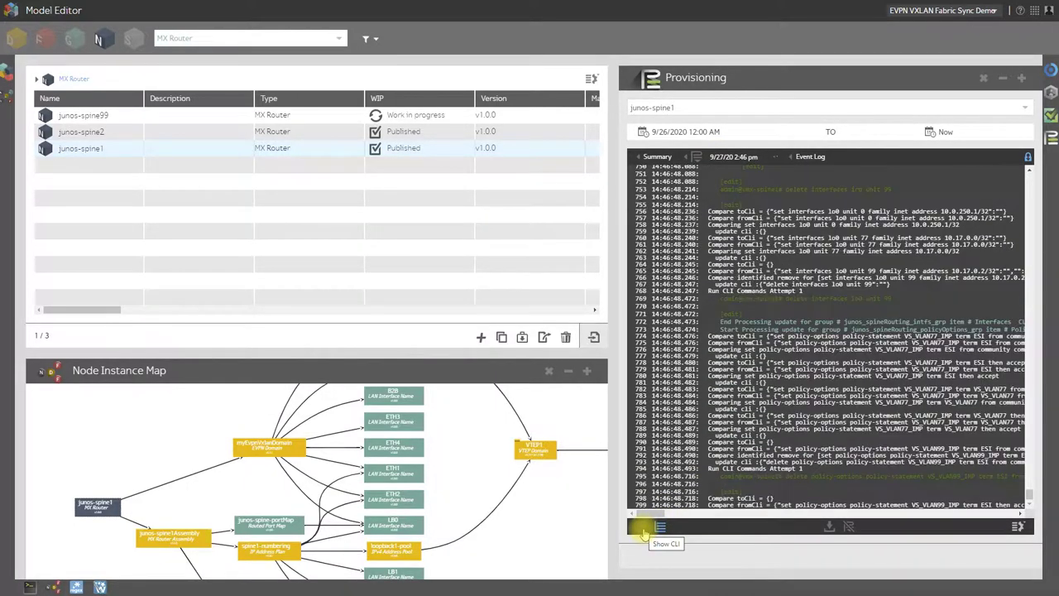
left_click_drag(542, 509, 303, 513)
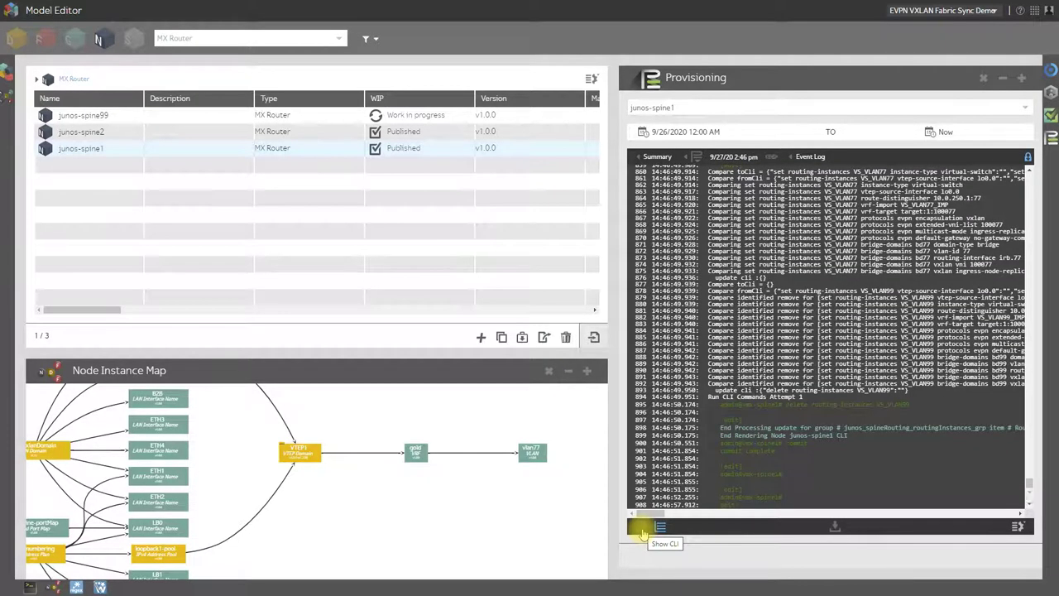
left_click(643, 534)
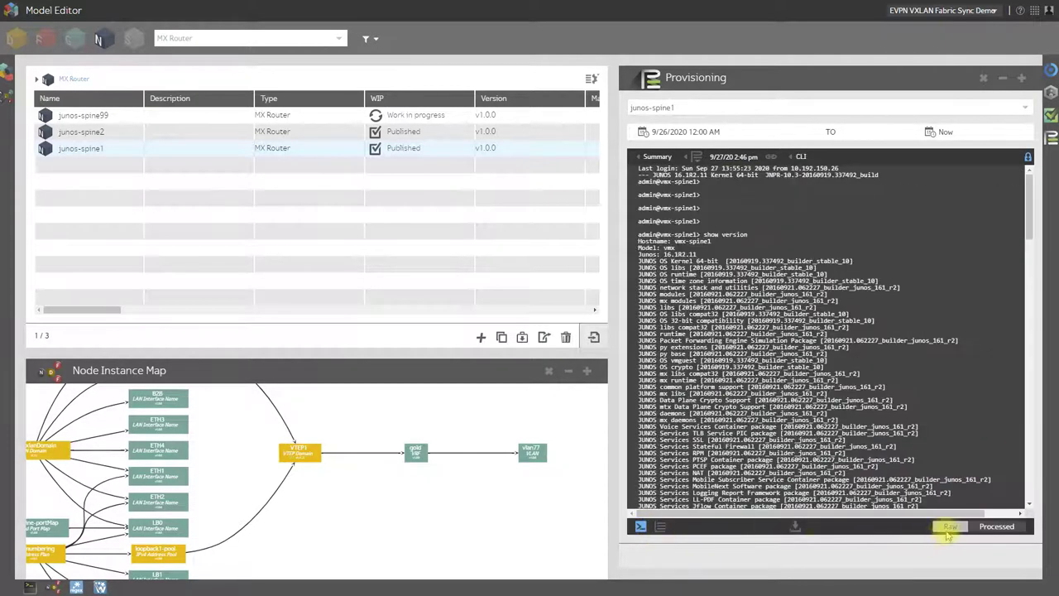
left_click(993, 527)
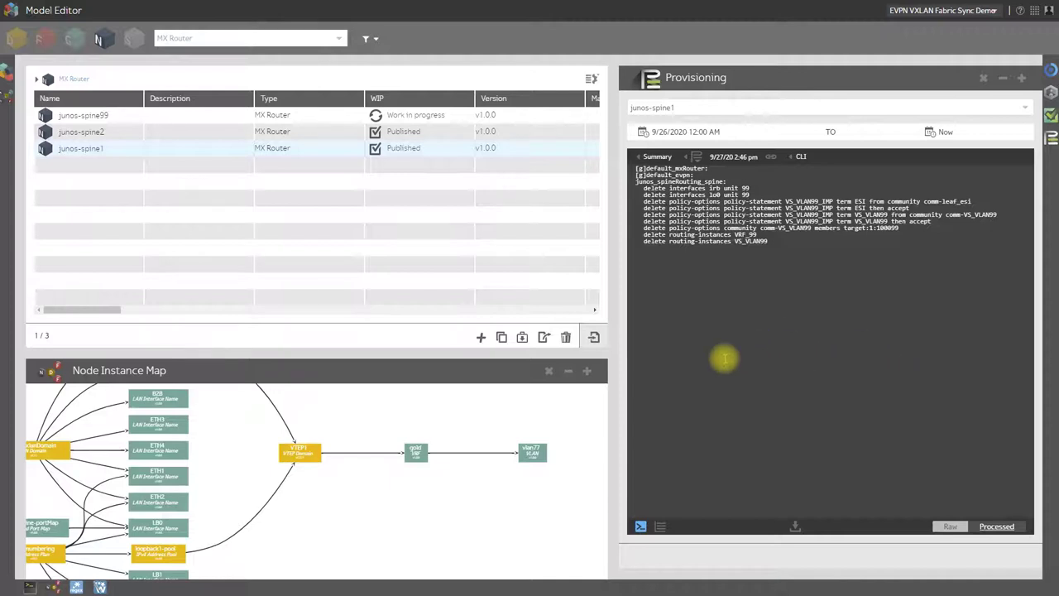
Step: Open the junos_spineRouting_policyOptions CLI command list from the Node Instance Map to inspect its templated commands
scroll(291, 428, "down", 3)
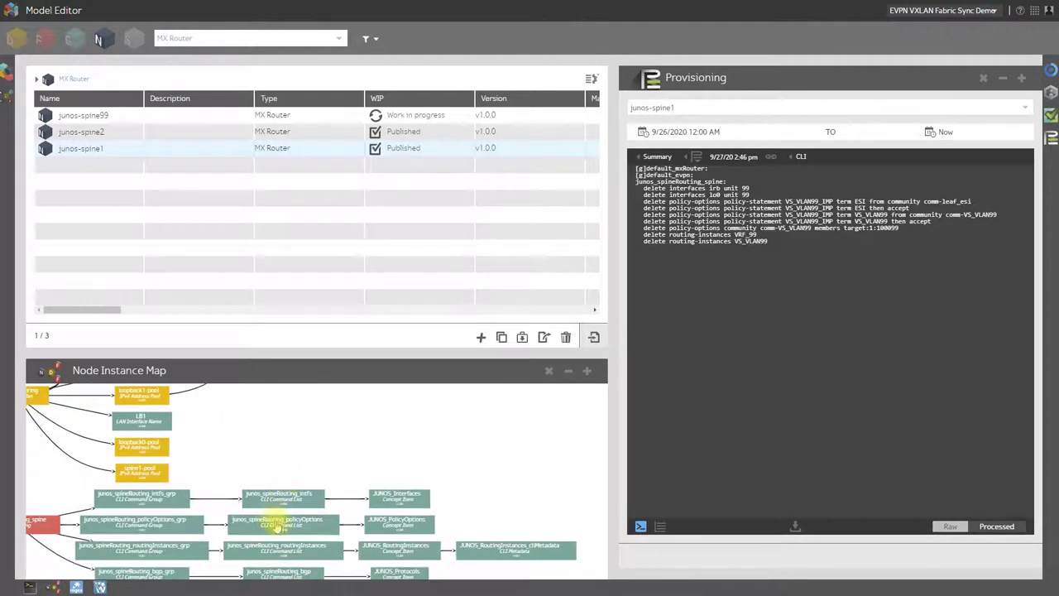
left_click(280, 527)
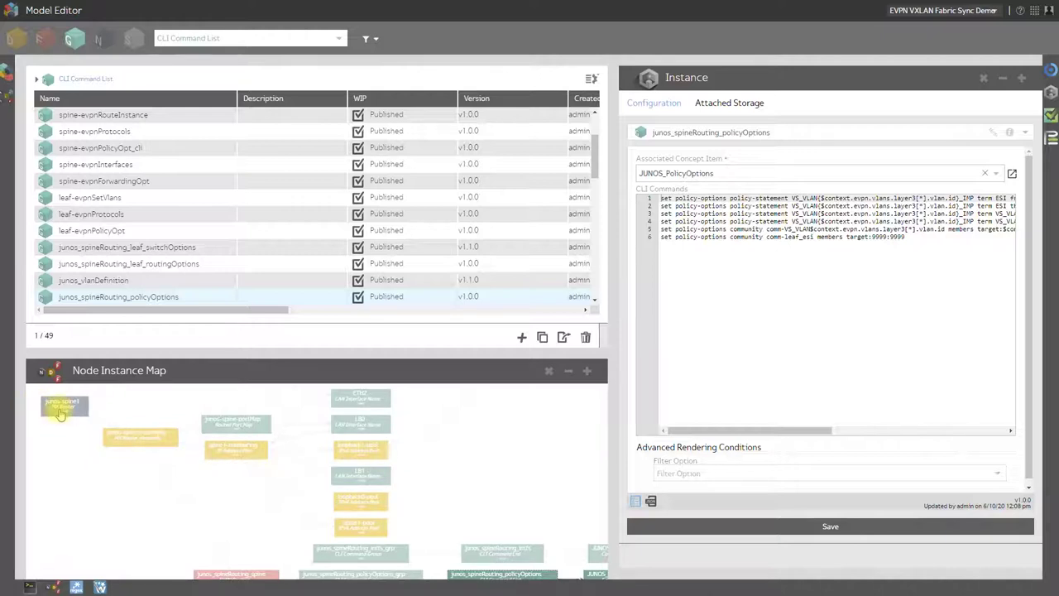
Step: Select junos-spine1, switch to its MobaXterm session, run show | display set, and check the irb unit 77 interface and remaining VLAN configuration
left_click(61, 414)
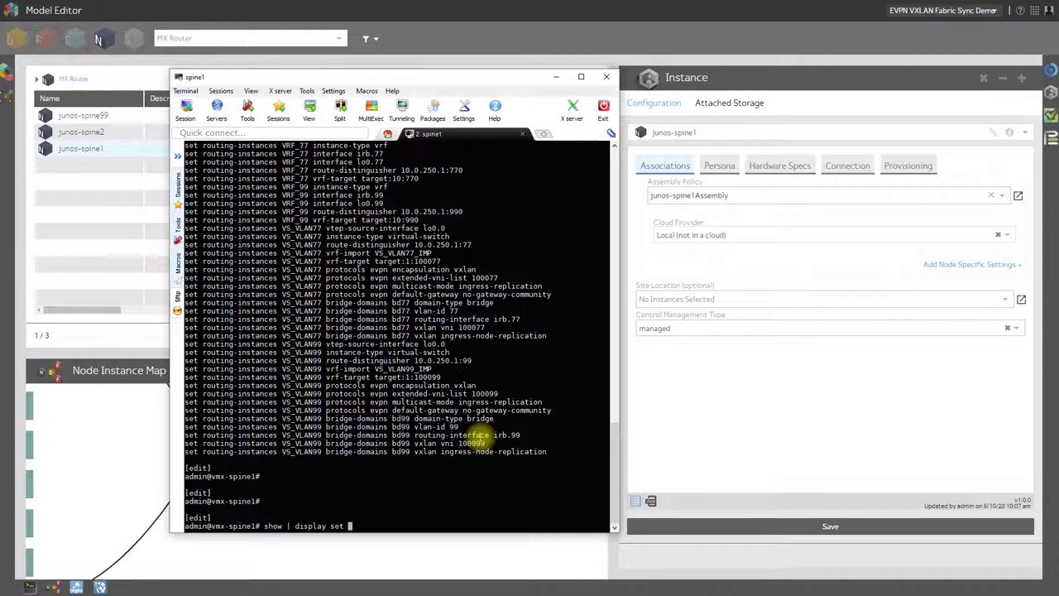
key("Return")
key("space")
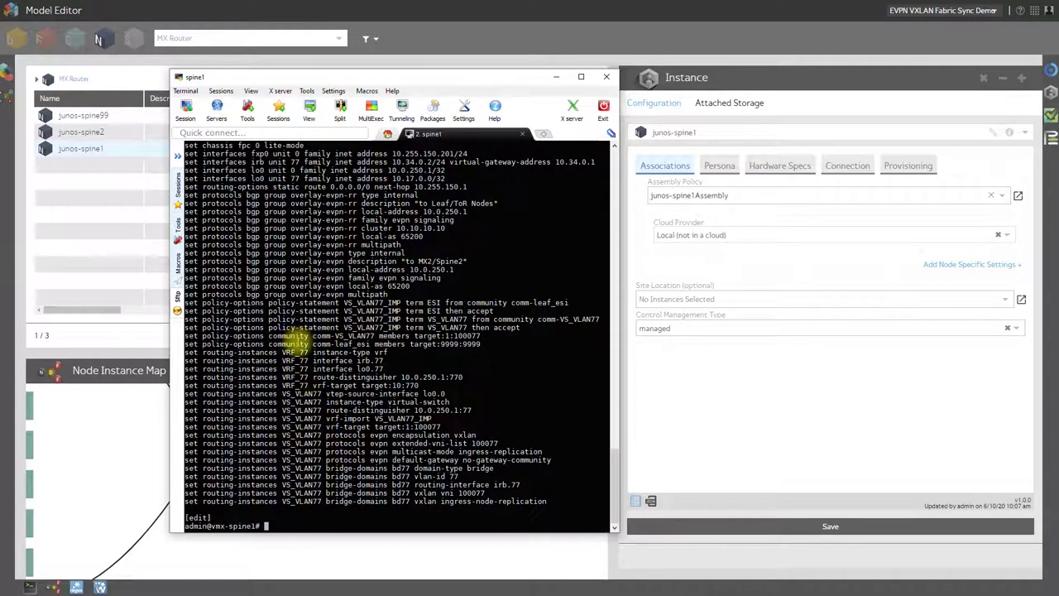
scroll(385, 340, "up", 4)
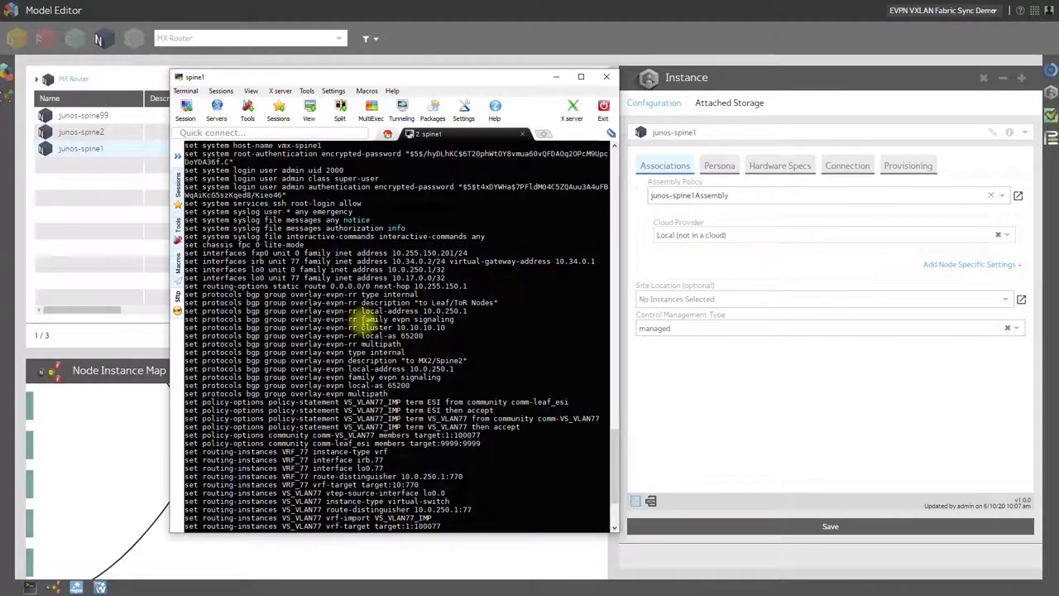
left_click_drag(250, 262, 596, 260)
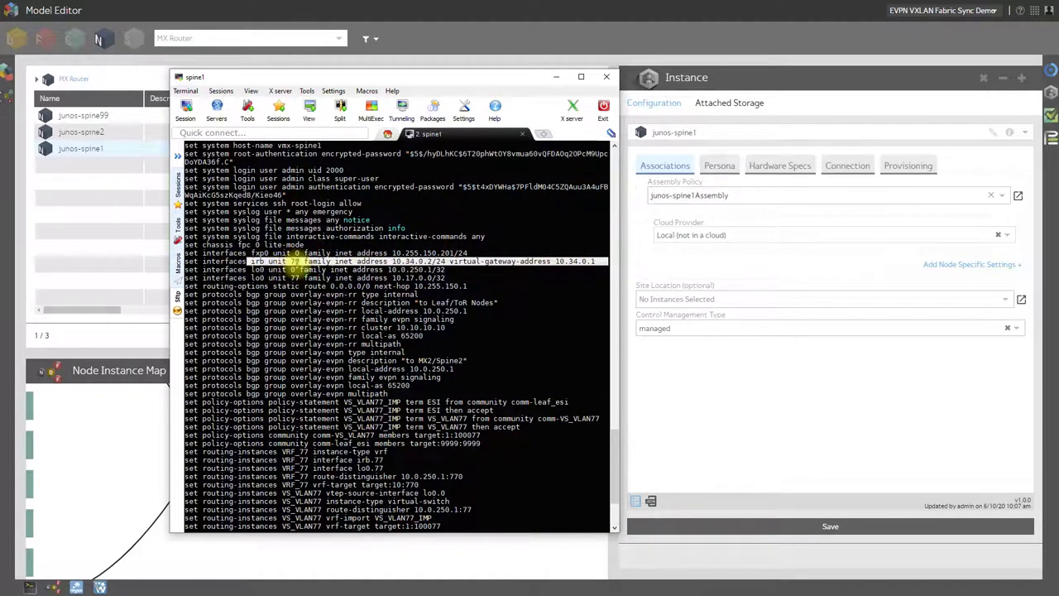
left_click(364, 308)
scroll(374, 327, "down", 4)
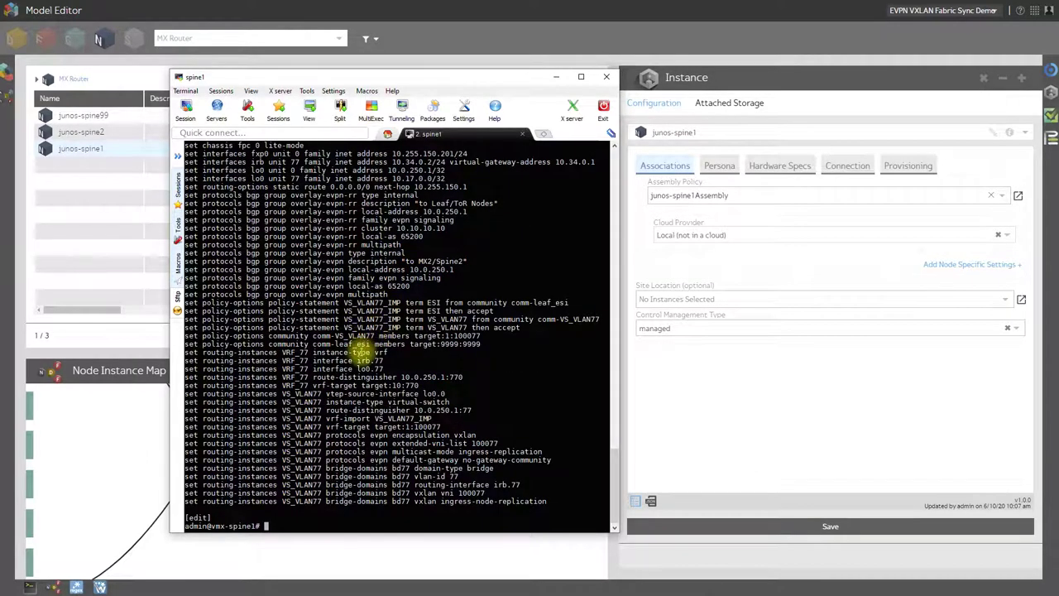
Step: Return to the Model Editor, open VTEP1 from the Node Instance Map, add the silver VRF to its tenant VRFs, and save
left_click(96, 452)
left_click(215, 452)
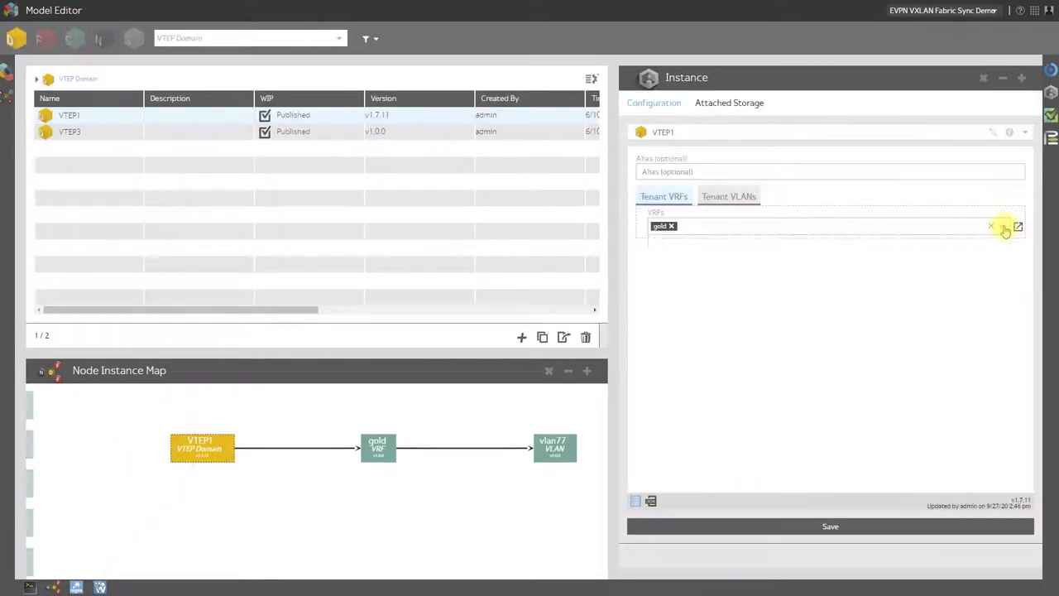
left_click(1002, 227)
left_click(675, 325)
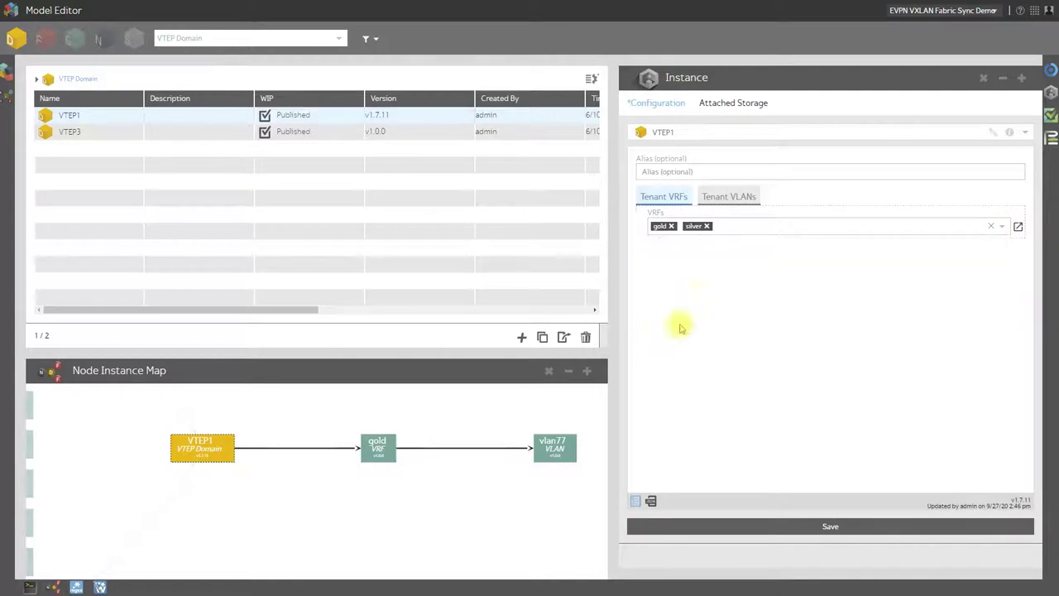
left_click(742, 527)
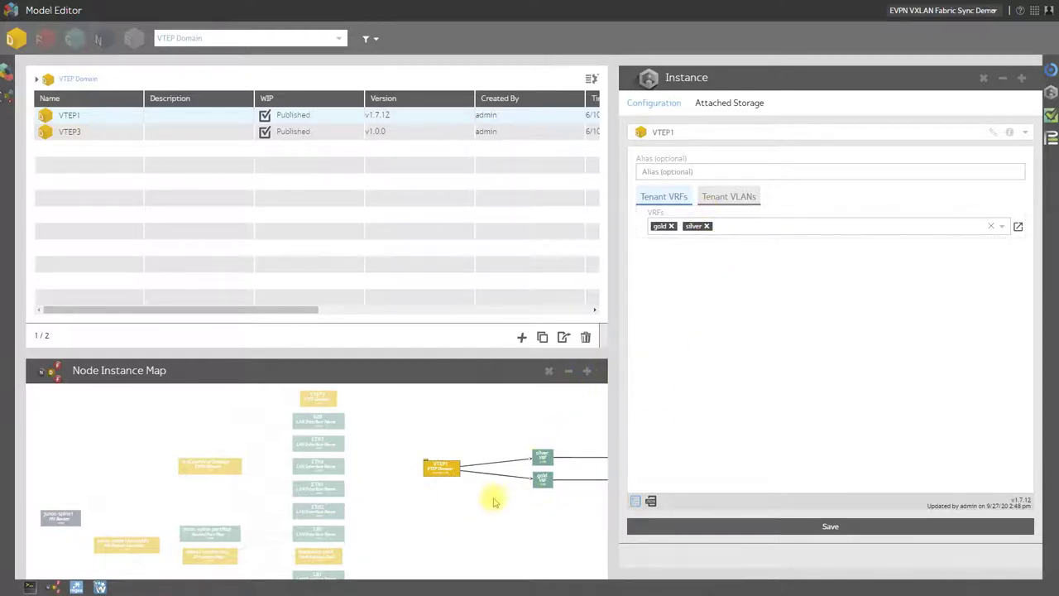
Step: Select myEvpnVxlanDomain in the map, run its EVPN VXLAN Domain Sync workflow, and enlarge the workflow progress area
left_click(197, 472)
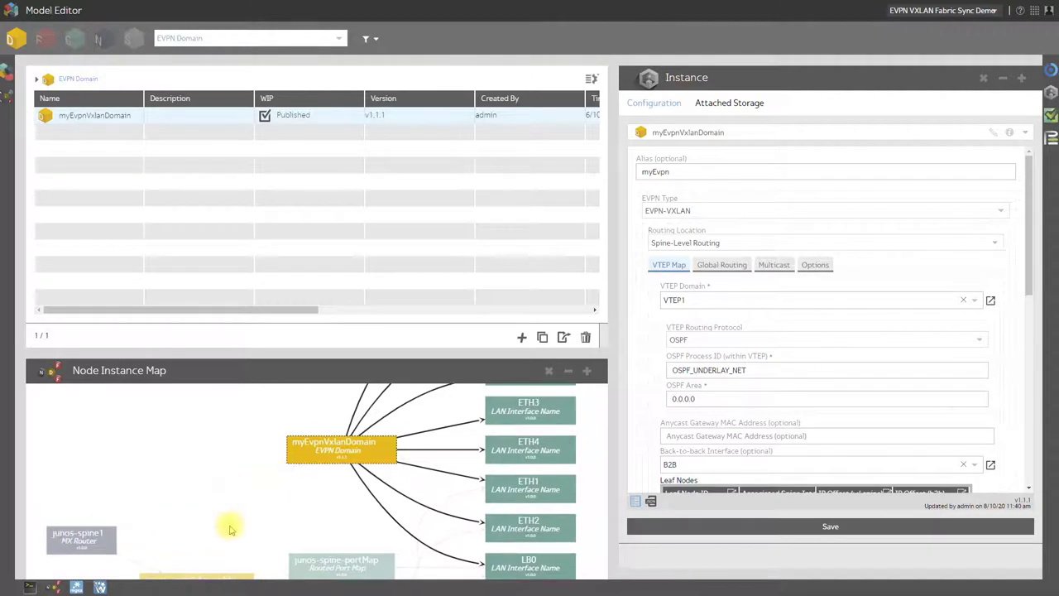
right_click(319, 456)
mouse_move(372, 459)
left_click(468, 464)
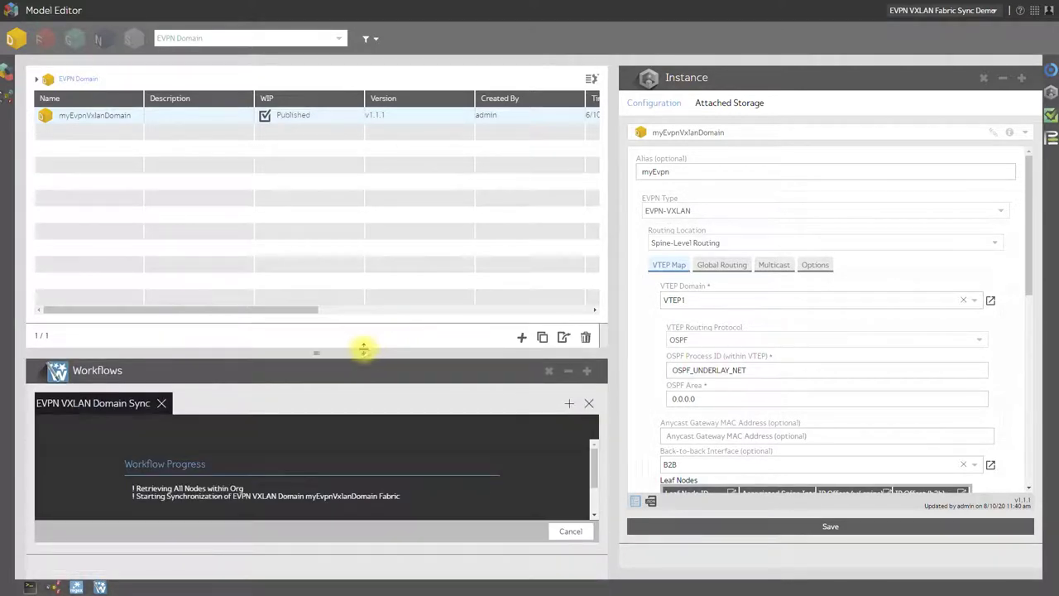
left_click_drag(360, 349, 364, 301)
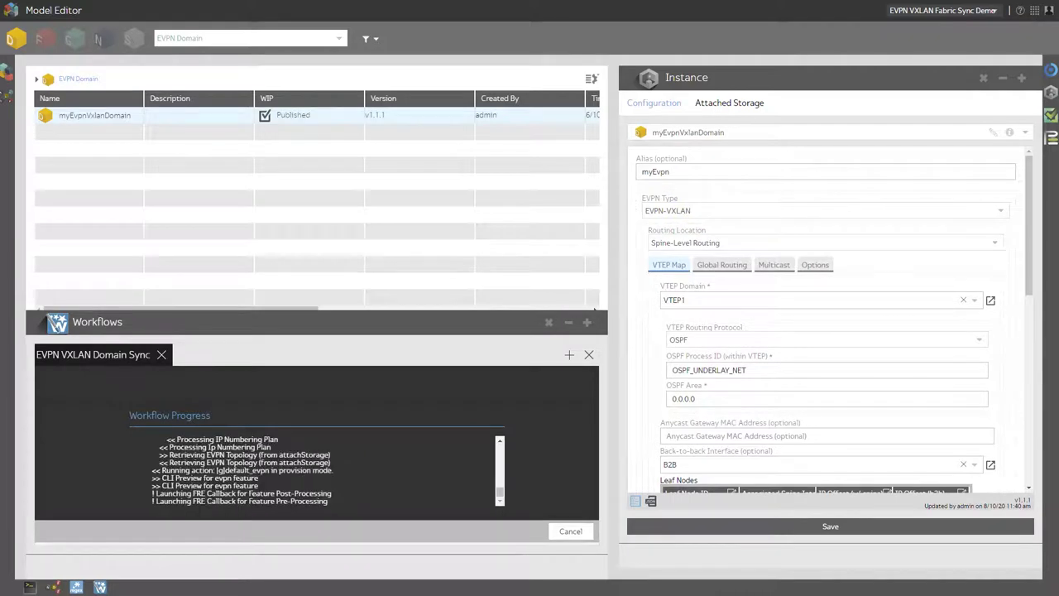
Step: Switch to the MobaXterm terminal, open the spine2 session, and enter configuration mode with the configure command
key("alt+Tab")
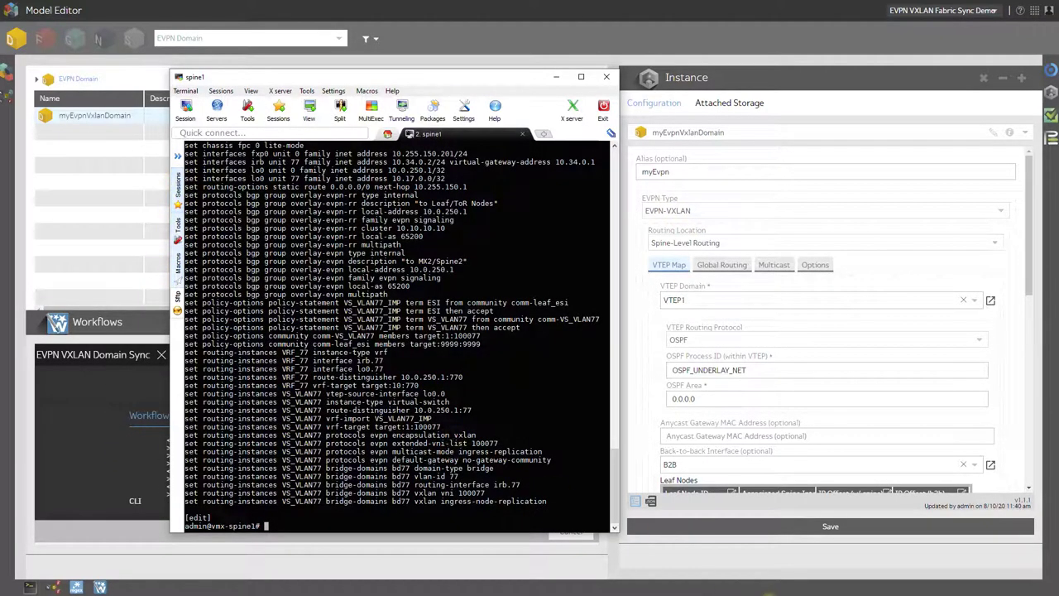
left_click(384, 330)
key("Return")
key("Return")
key("Return")
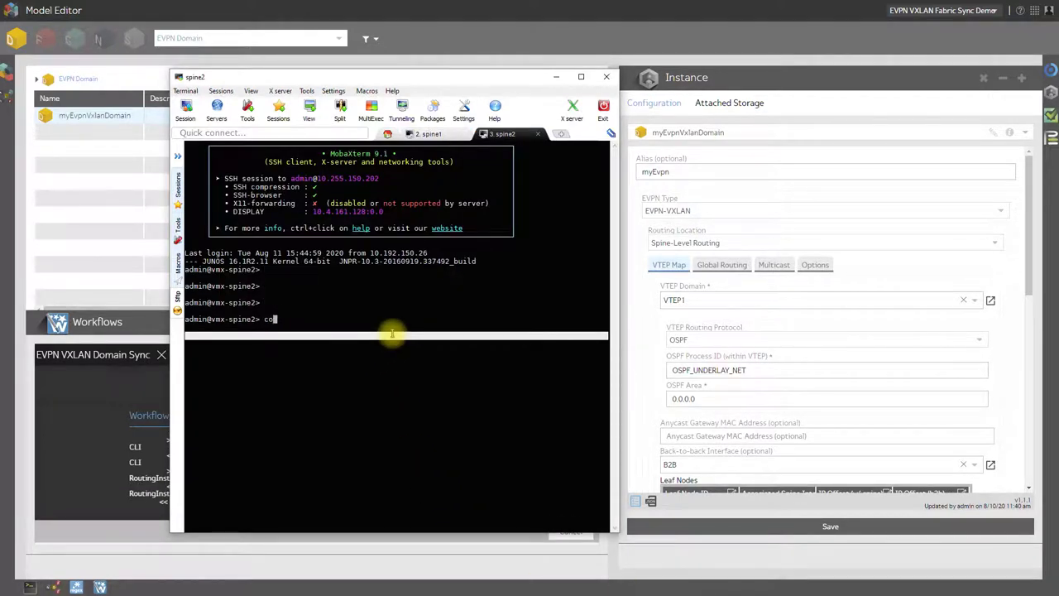
type("configure")
key("Return")
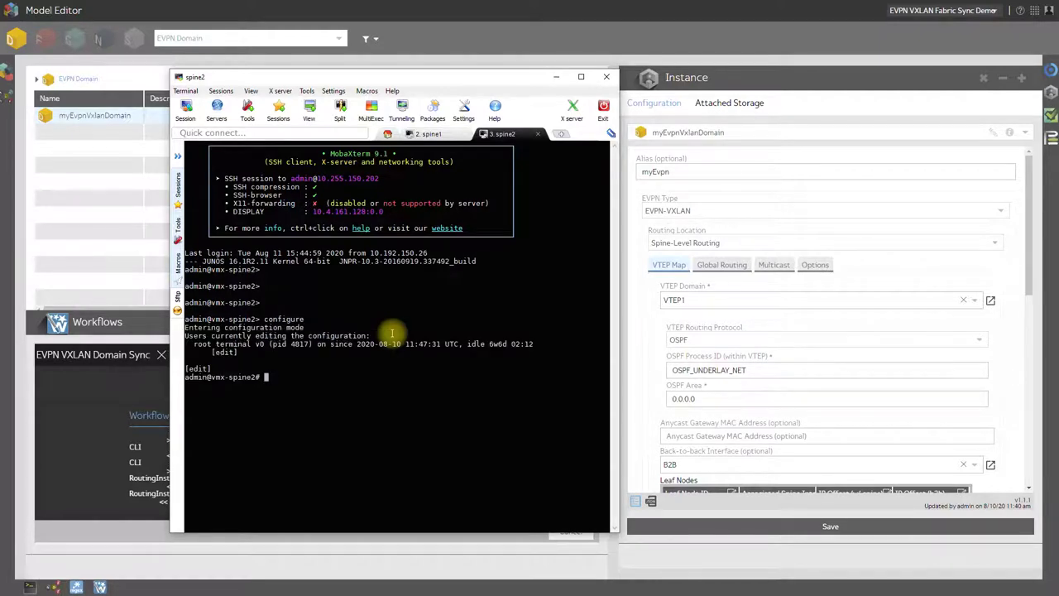
Step: List spine2's configuration with show | display set, review it, and move the terminal window clear of the workflow progress
type("show | display set")
key("Return")
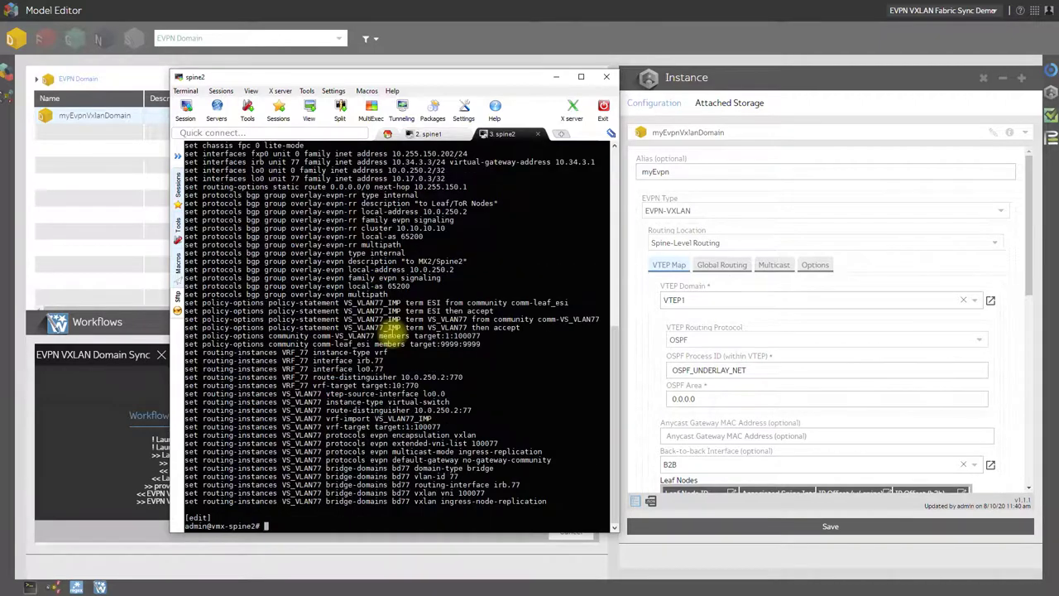
scroll(367, 376, "up", 2)
scroll(364, 374, "down", 2)
left_click_drag(506, 82, 627, 7)
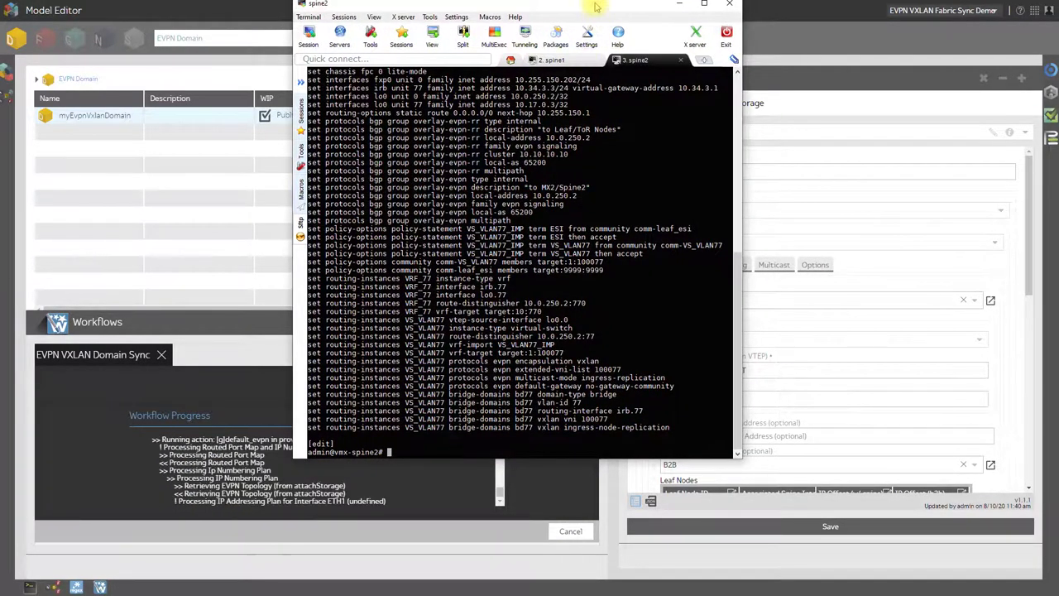
left_click_drag(593, 12, 346, 28)
Step: Return to the Model Editor, list the MX Router nodes, and open junos-spine2's provisioning history
left_click(755, 50)
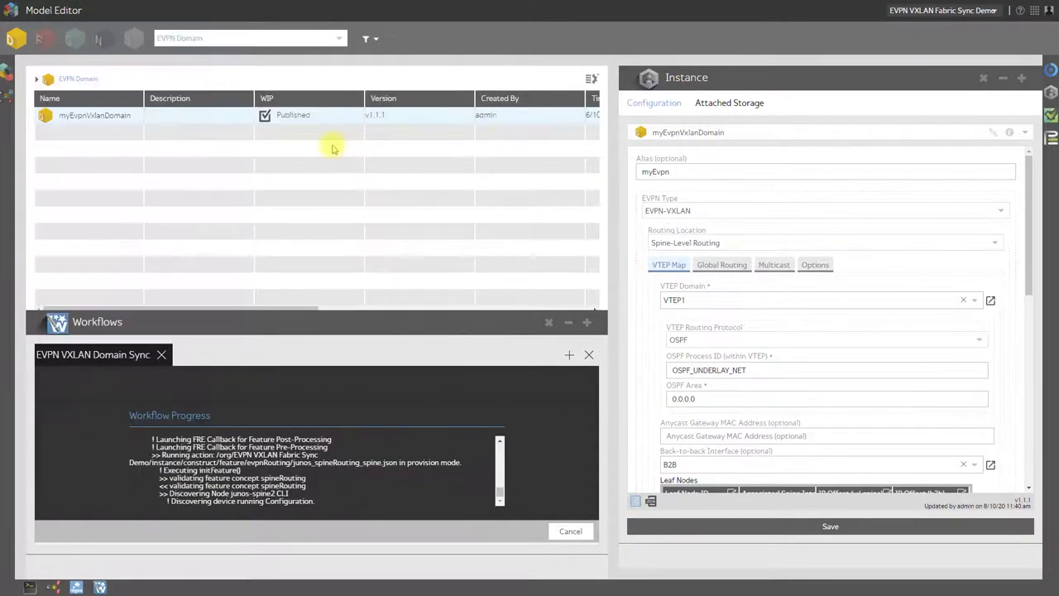
left_click(99, 39)
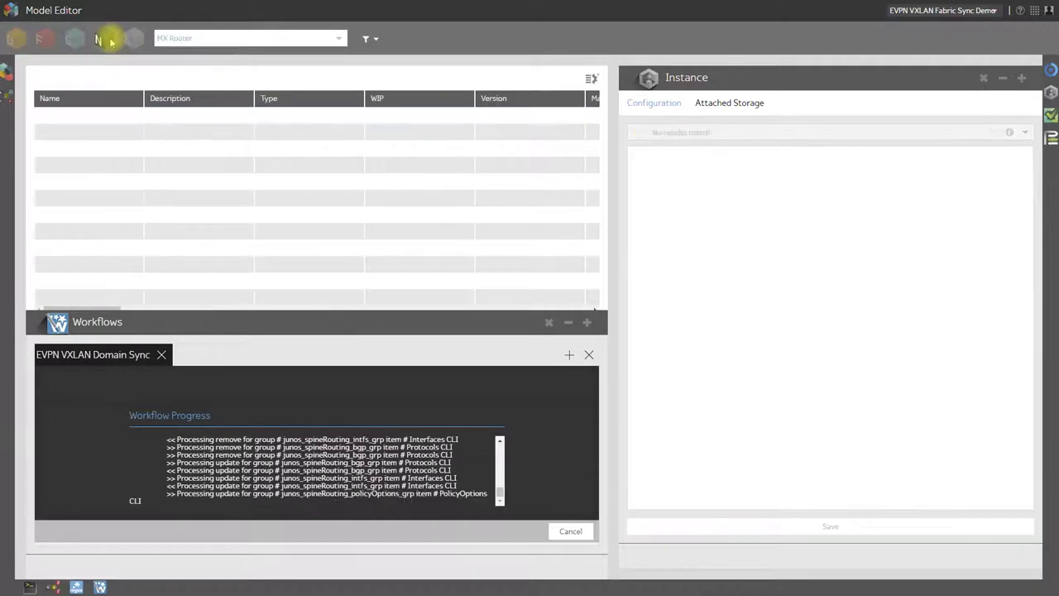
left_click(75, 132)
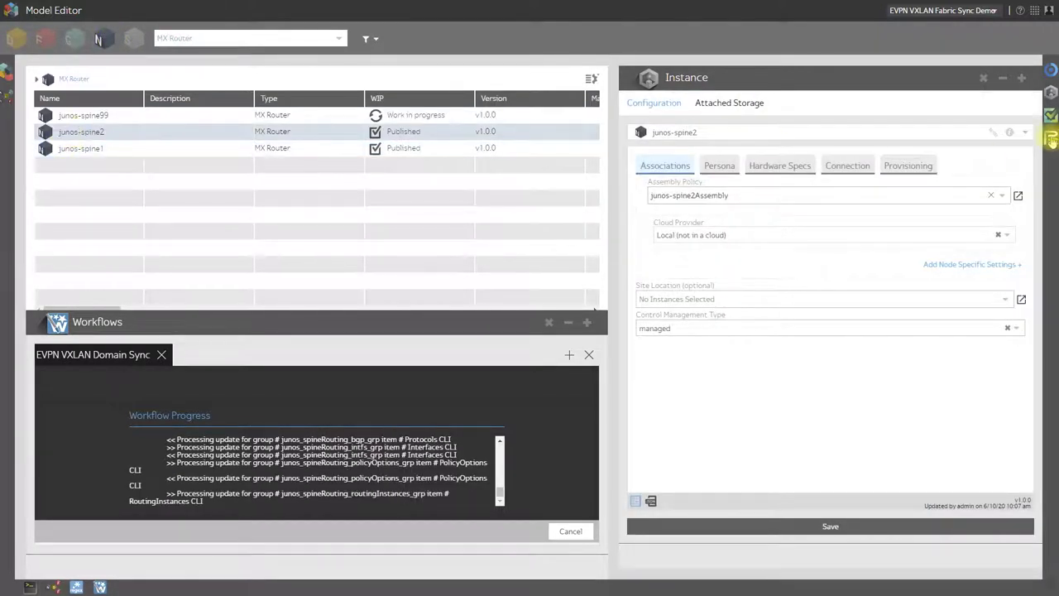
left_click(1050, 137)
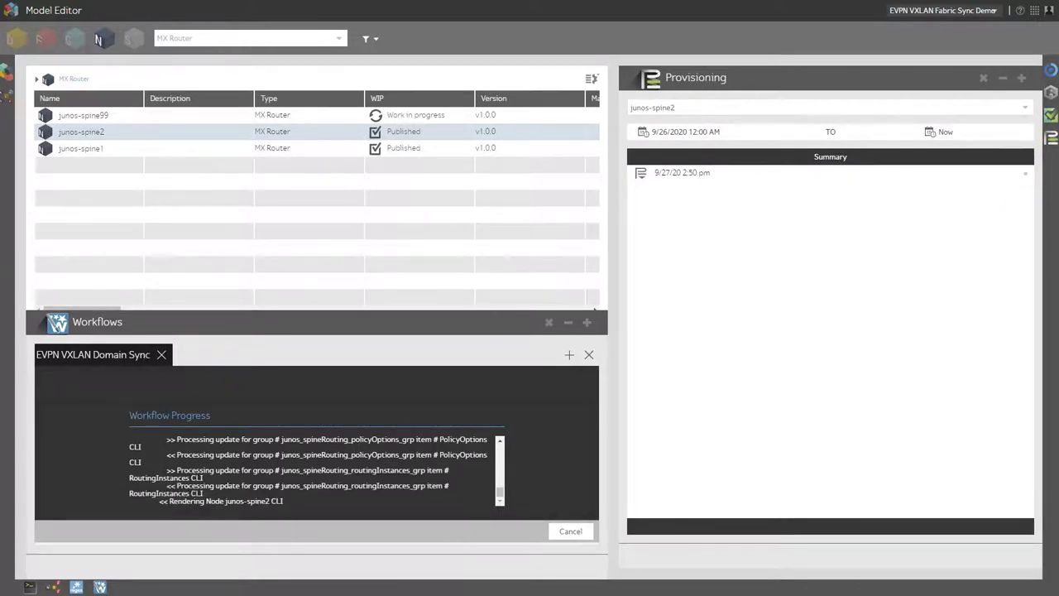
Step: Switch back to the spine2 terminal, reposition its window, and run show | display set again
key("alt+Tab")
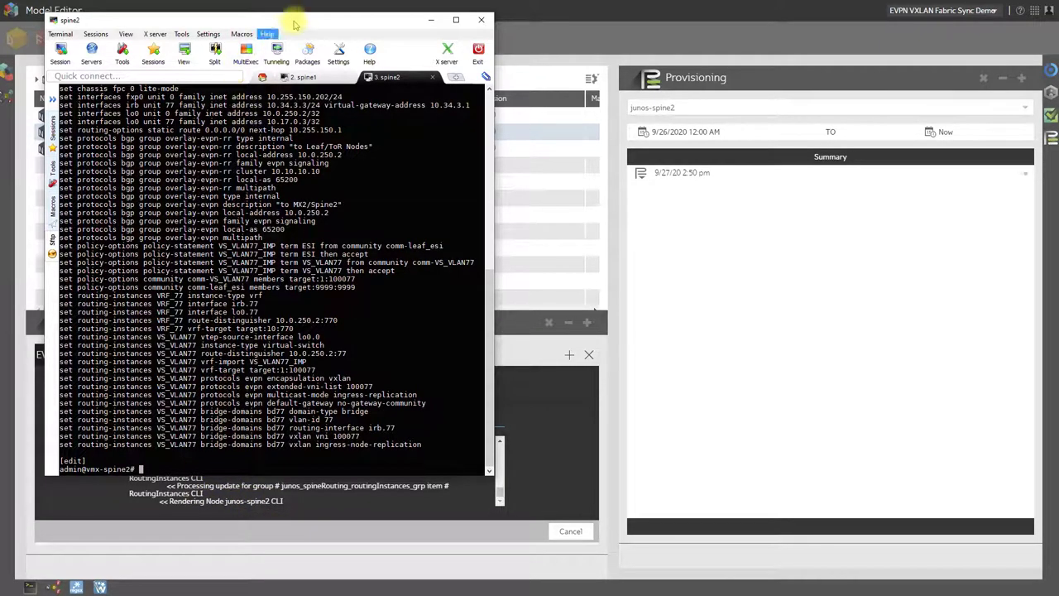
left_click_drag(299, 25, 574, 27)
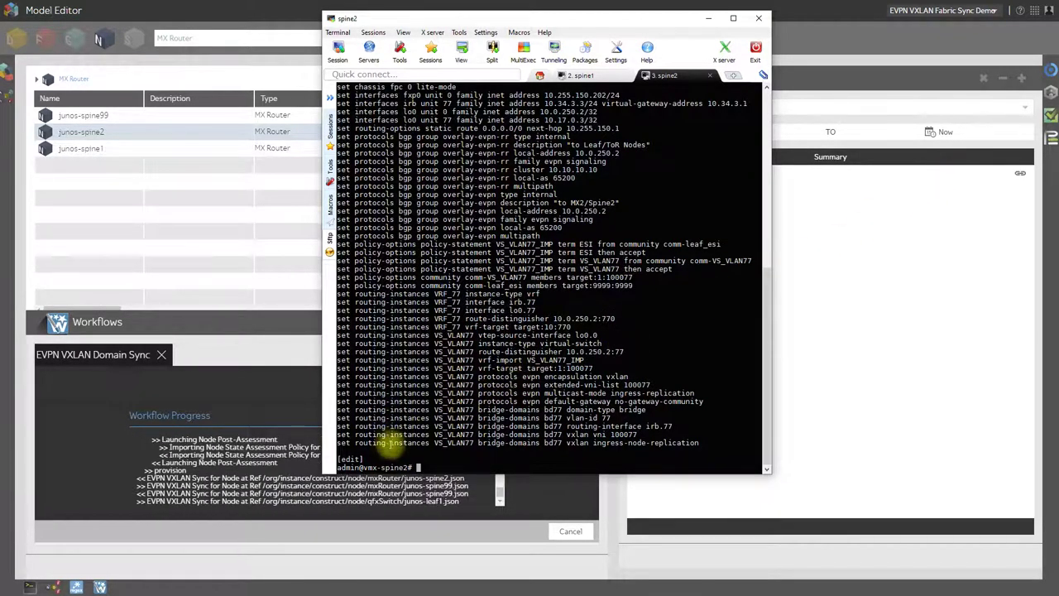
type("show | display set")
key("Return")
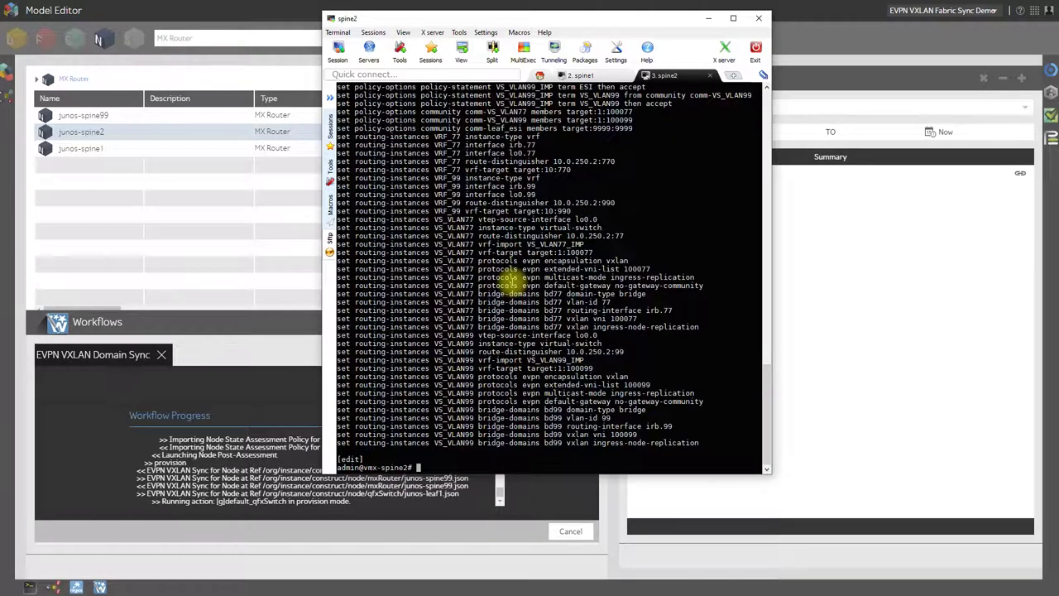
Step: Examine the VS_VLAN99, VRF_99 and irb unit 99 lines in spine2's configuration output
left_click_drag(466, 342, 509, 415)
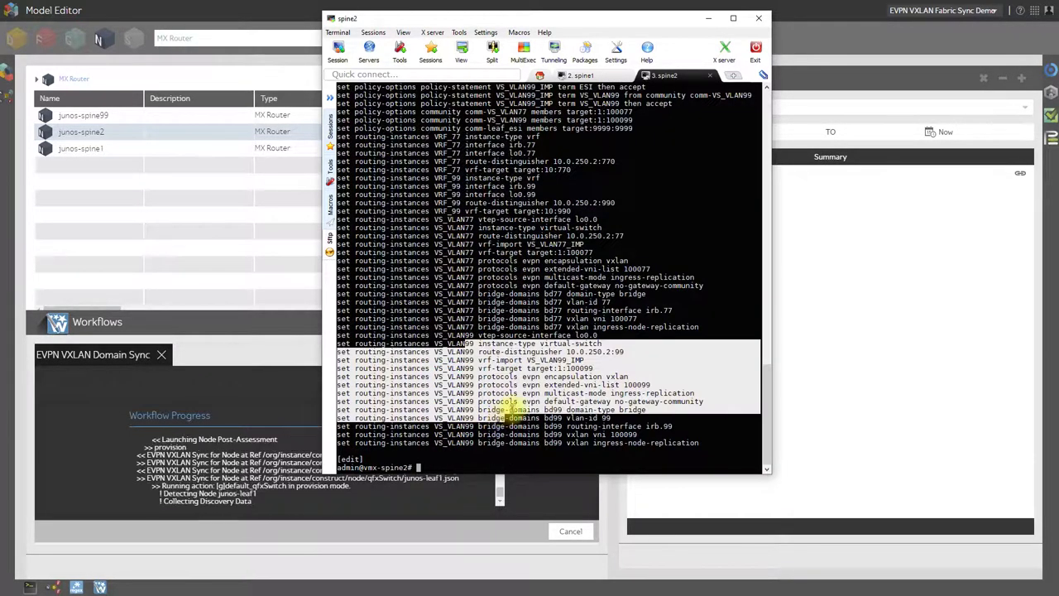
scroll(508, 412, "up", 1)
left_click_drag(495, 185, 514, 236)
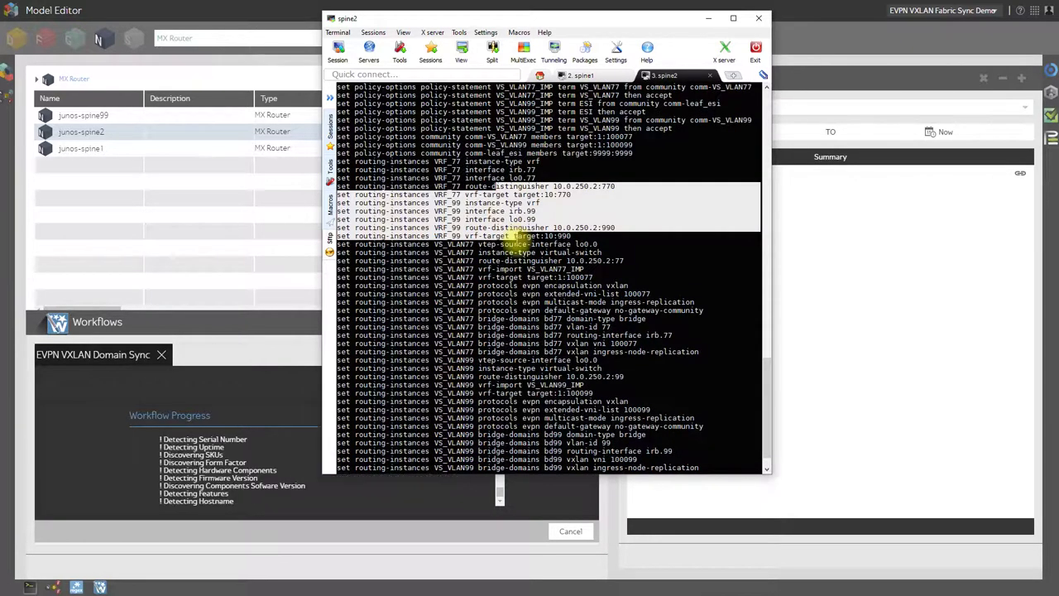
left_click(515, 236)
scroll(517, 244, "up", 14)
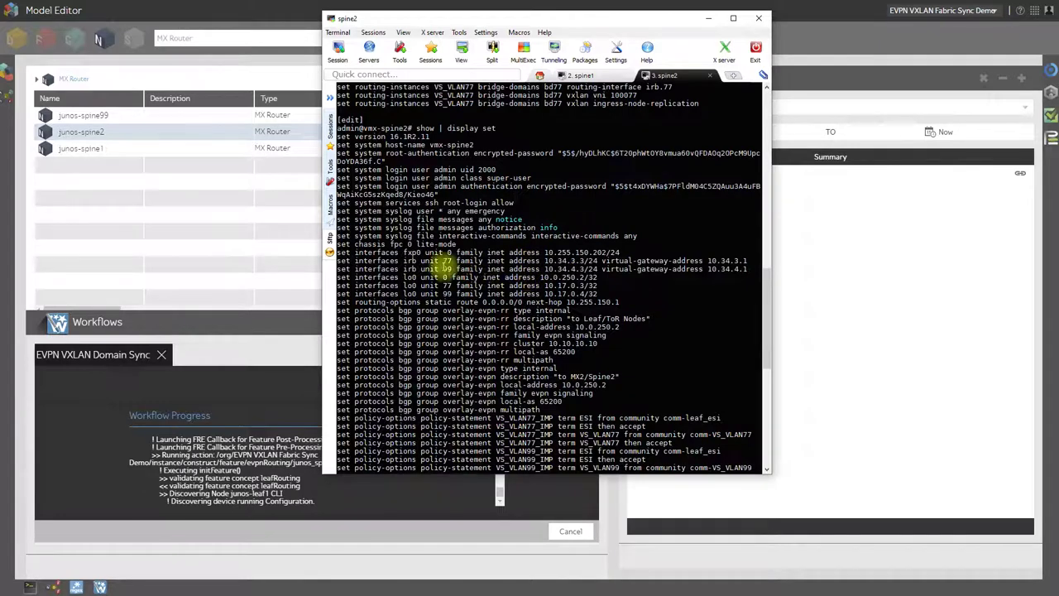
left_click_drag(427, 270, 749, 270)
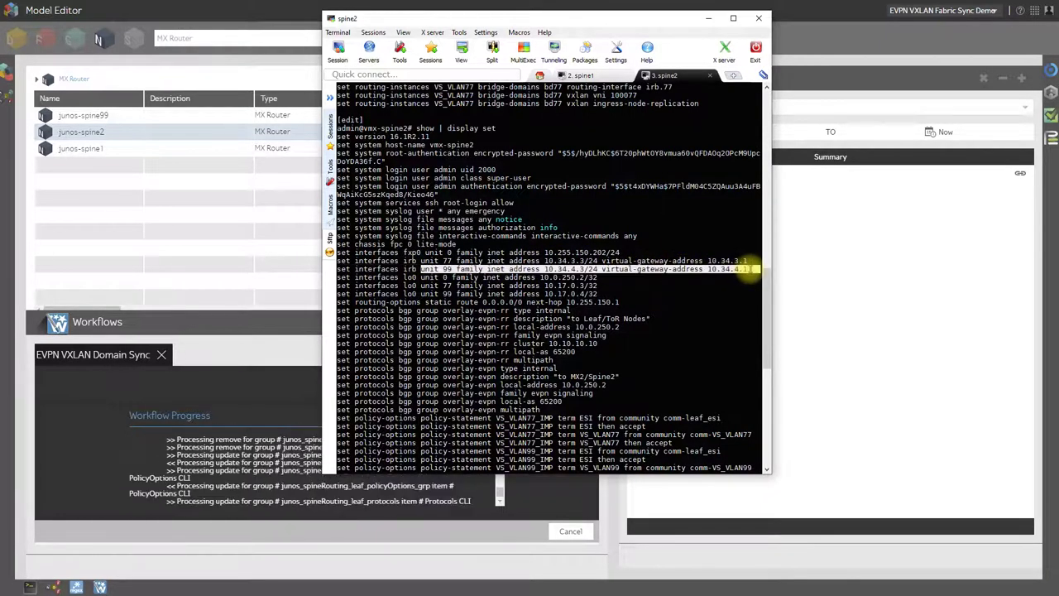
left_click(579, 269)
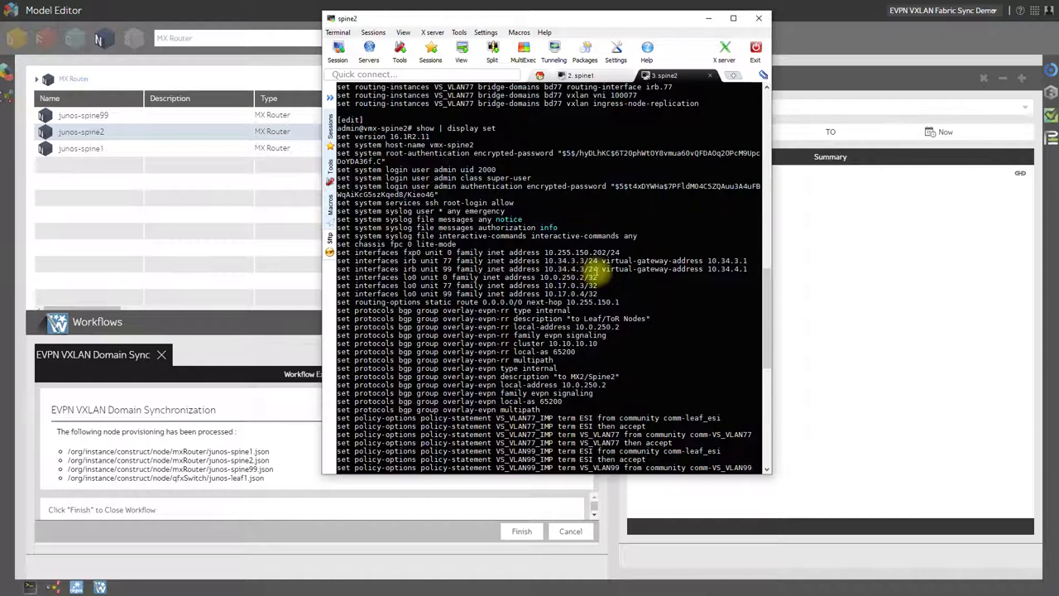
scroll(583, 273, "down", 5)
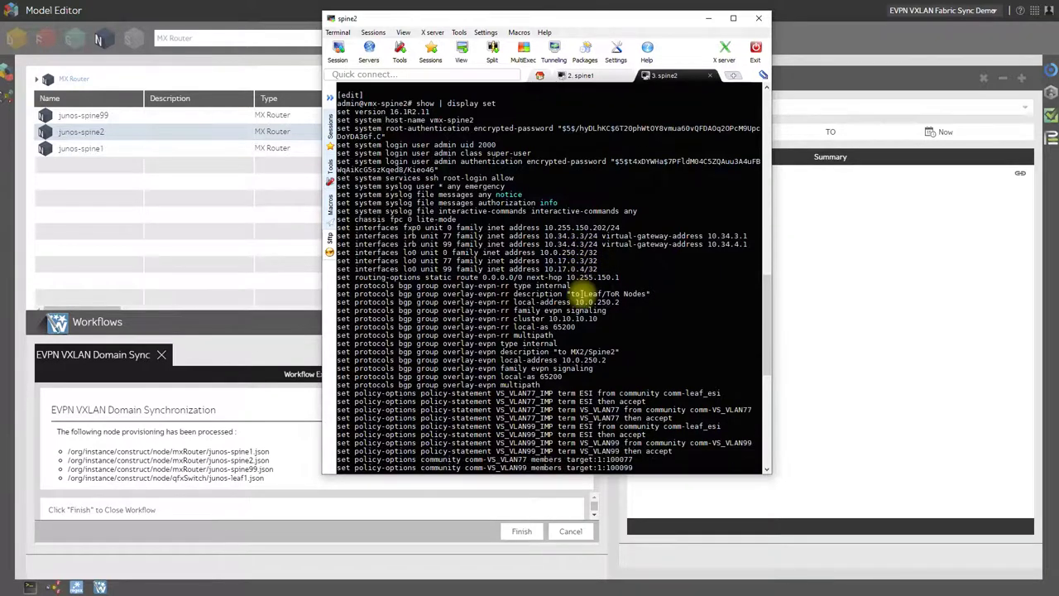
scroll(586, 294, "down", 6)
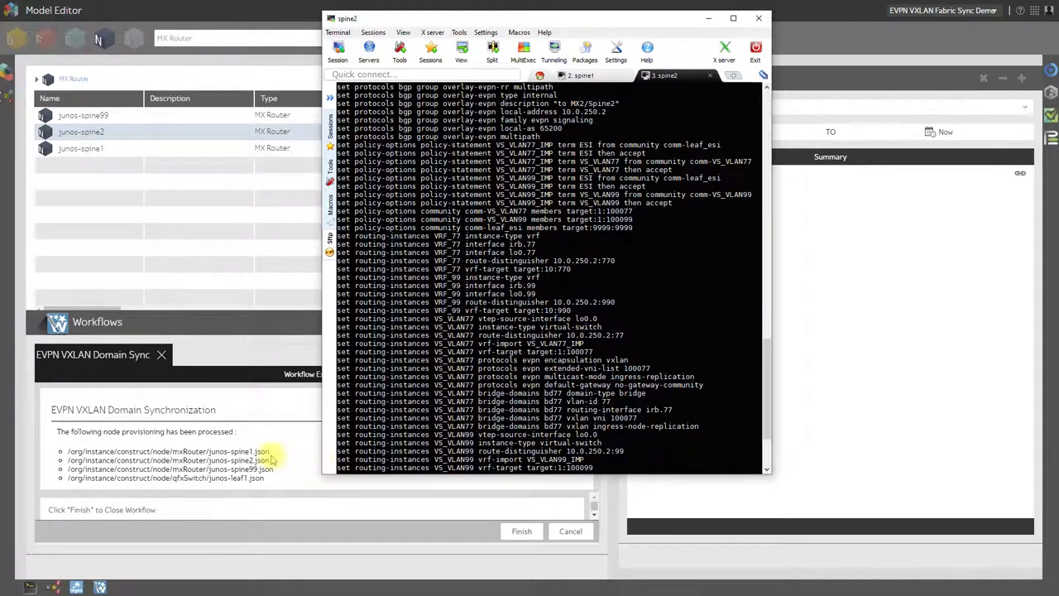
Step: Return to the Model Editor, select junos-leaf1 among the QFX Switch nodes, and show its 2:50 pm provisioning run's processed CLI
left_click(221, 36)
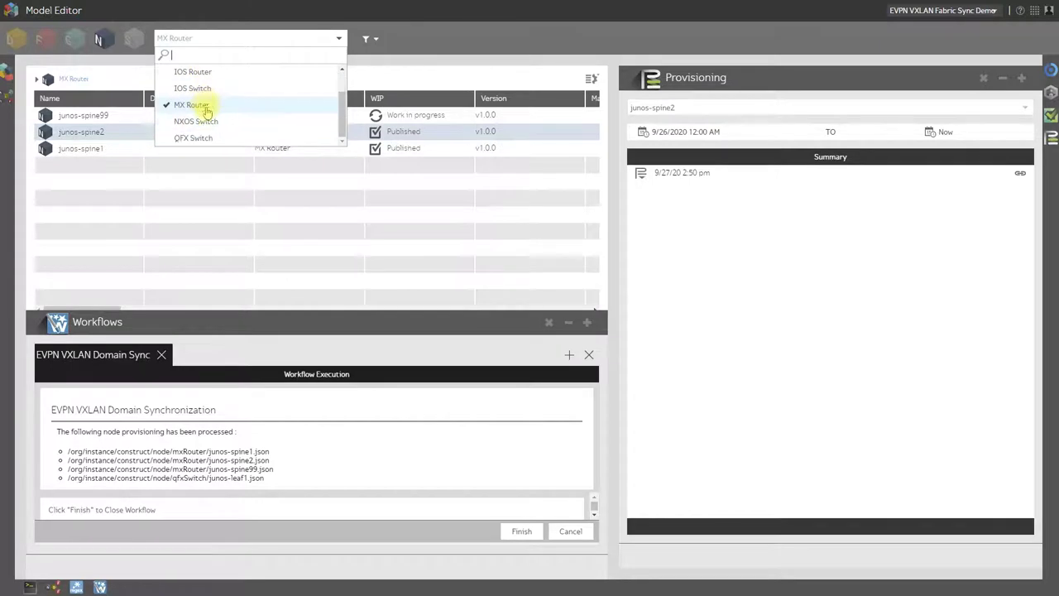
left_click(199, 137)
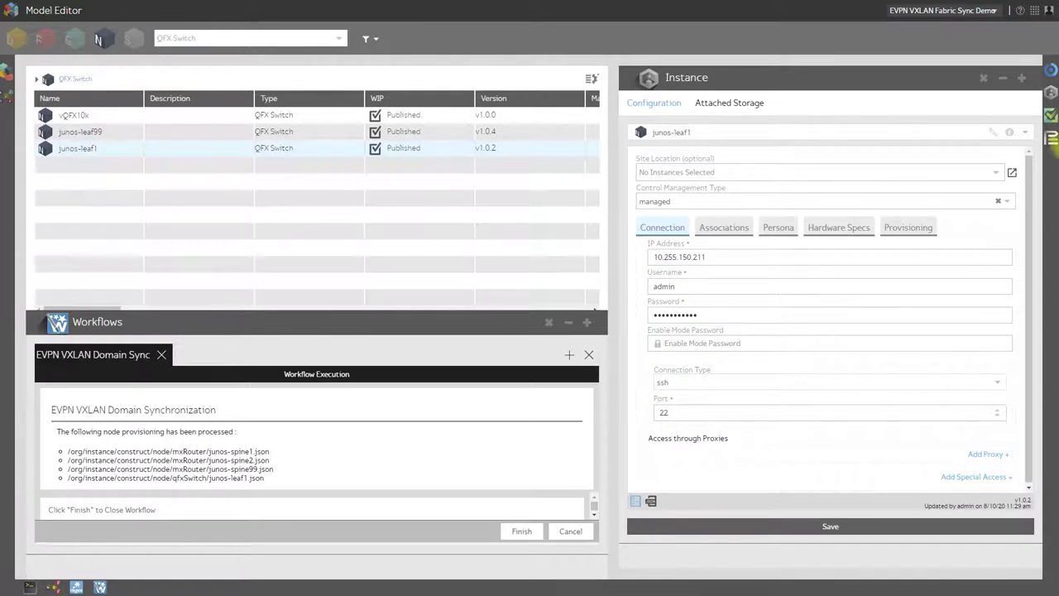
left_click(1051, 137)
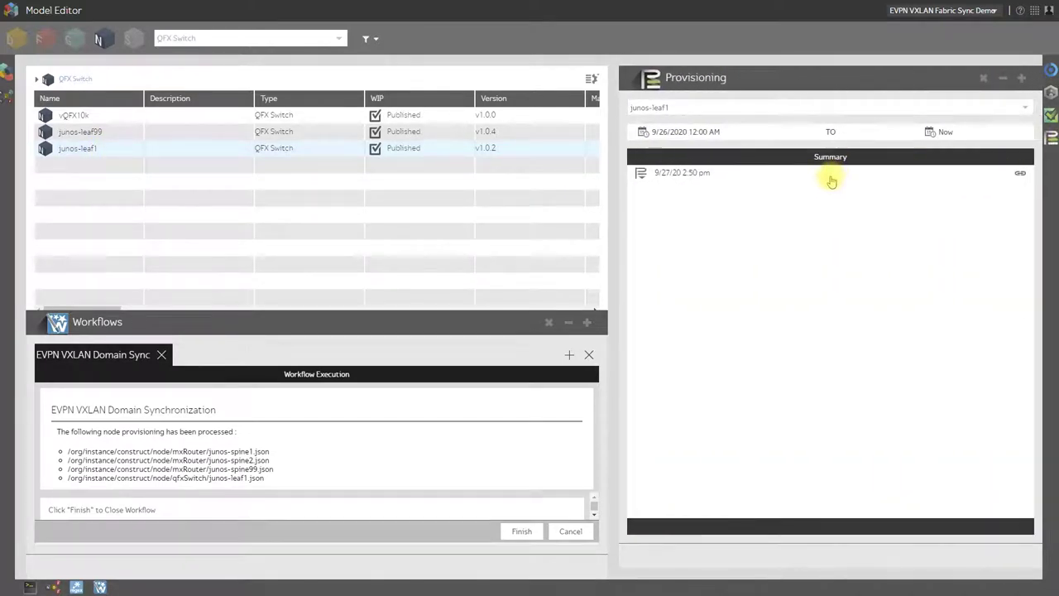
left_click(766, 177)
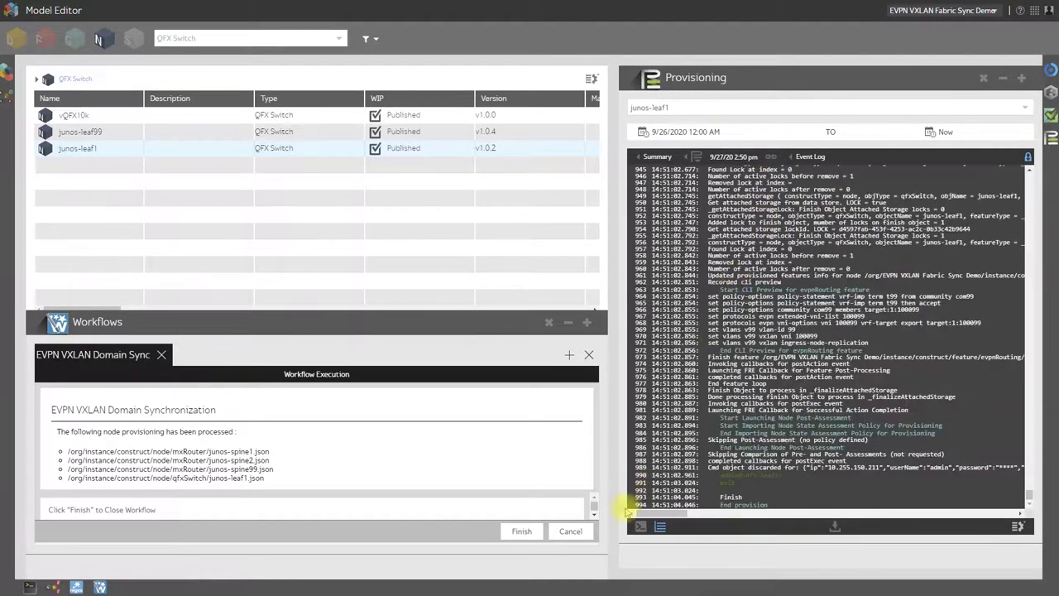
left_click(642, 527)
left_click(997, 527)
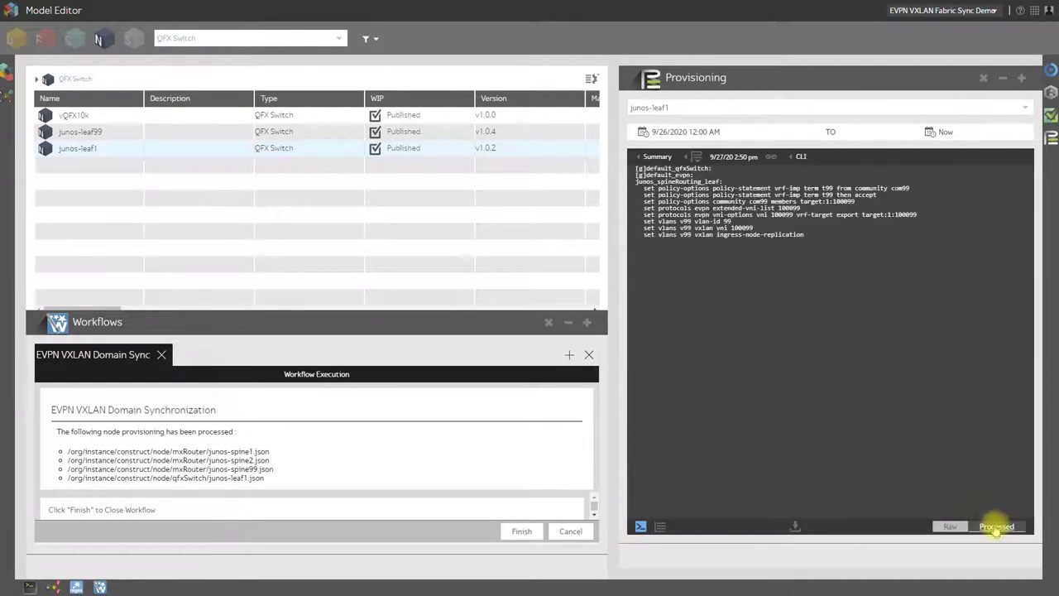
Step: Review the junos_spineRouting_leaf commands generated for junos-leaf1 and finish the EVPN VXLAN Domain Sync workflow
left_click_drag(720, 176, 780, 235)
left_click(830, 235)
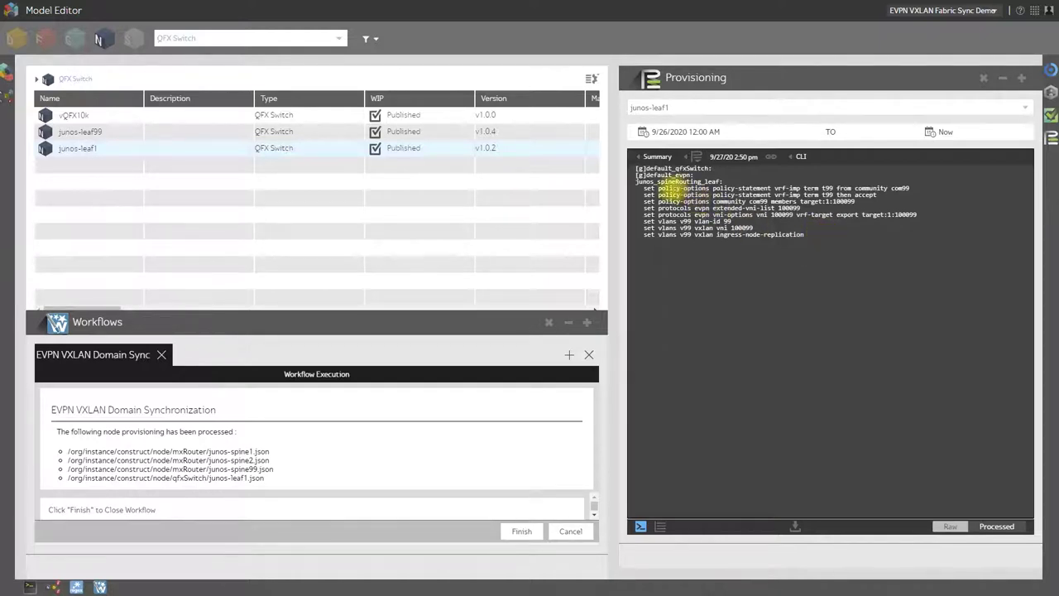
left_click_drag(670, 188, 840, 241)
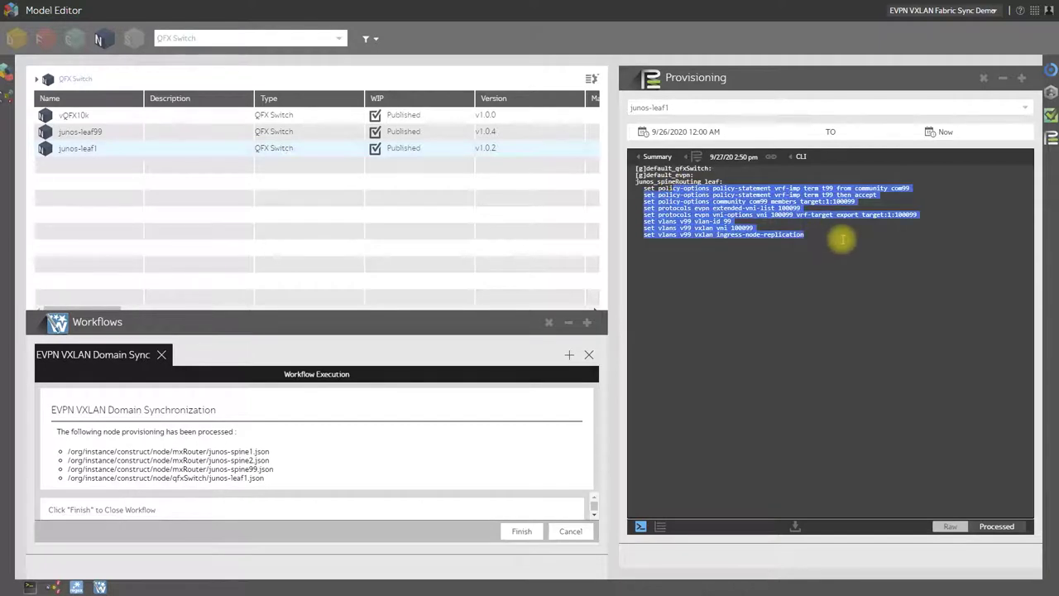
left_click(840, 238)
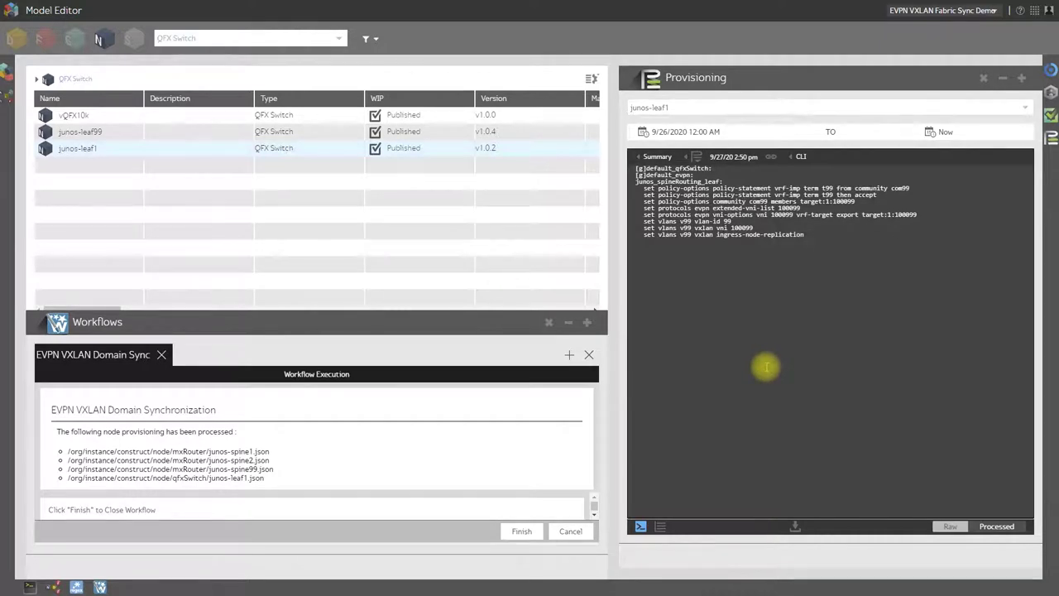
left_click(521, 531)
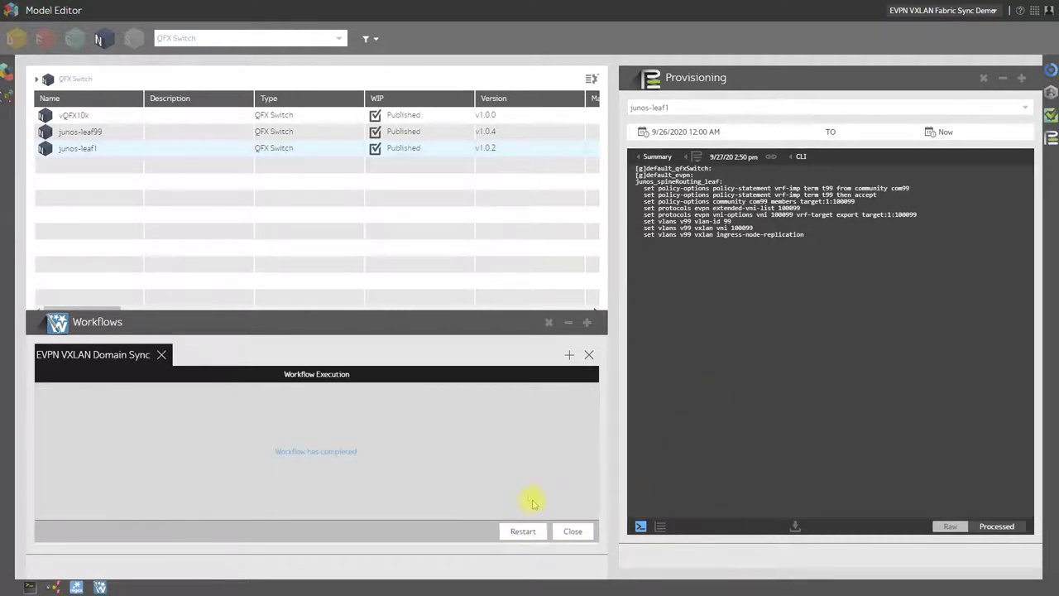